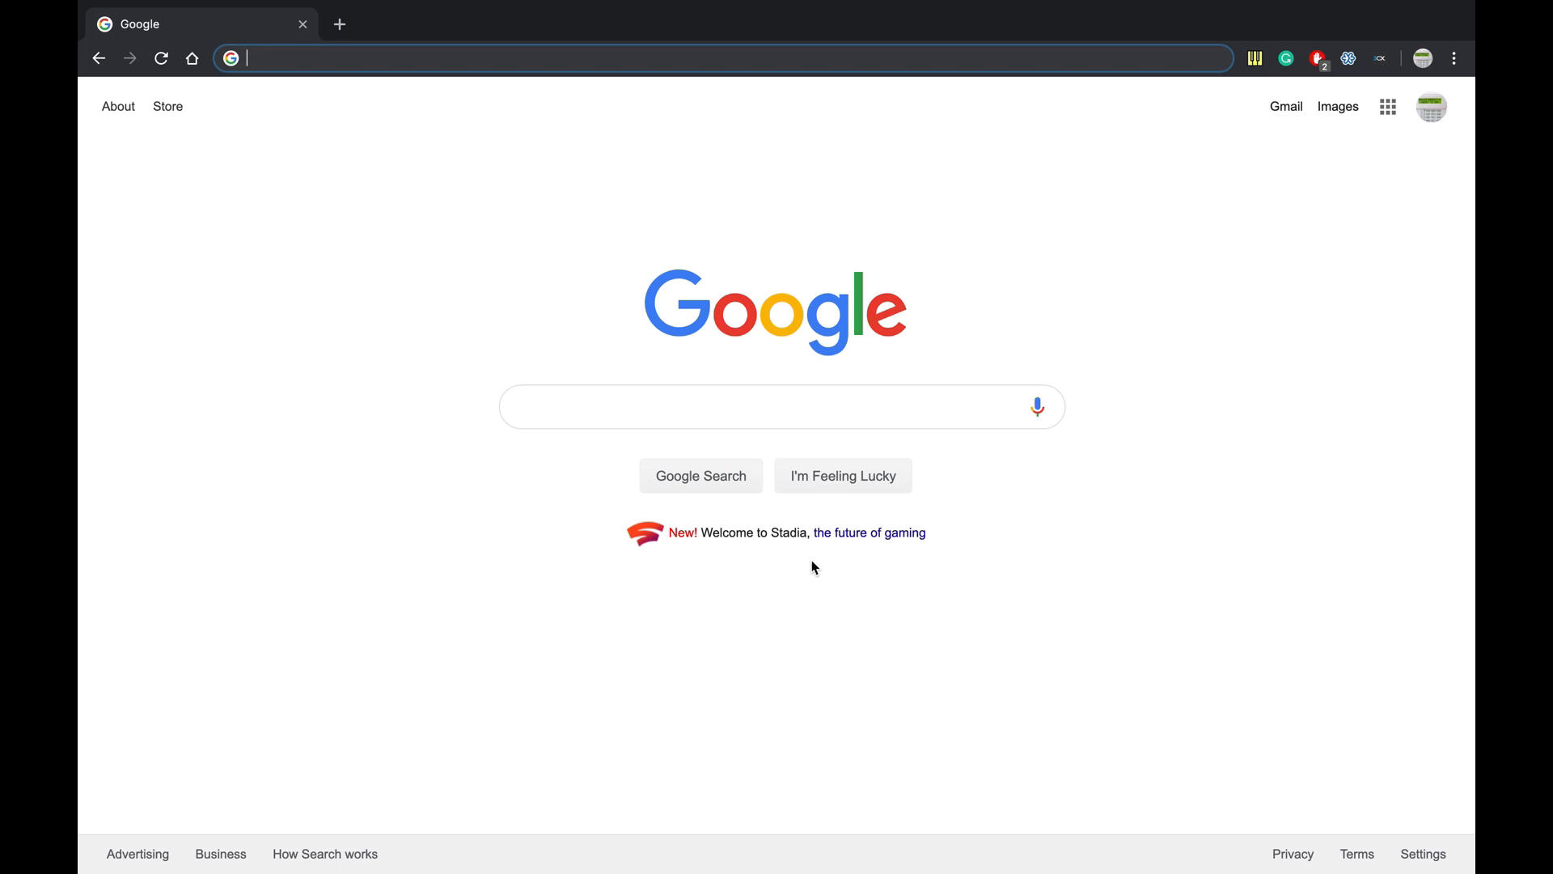
# - Enter 192.168.1.30:5000 in Chrome's address bar to load the 3CX management console
pyautogui.moveTo(1100, 4)
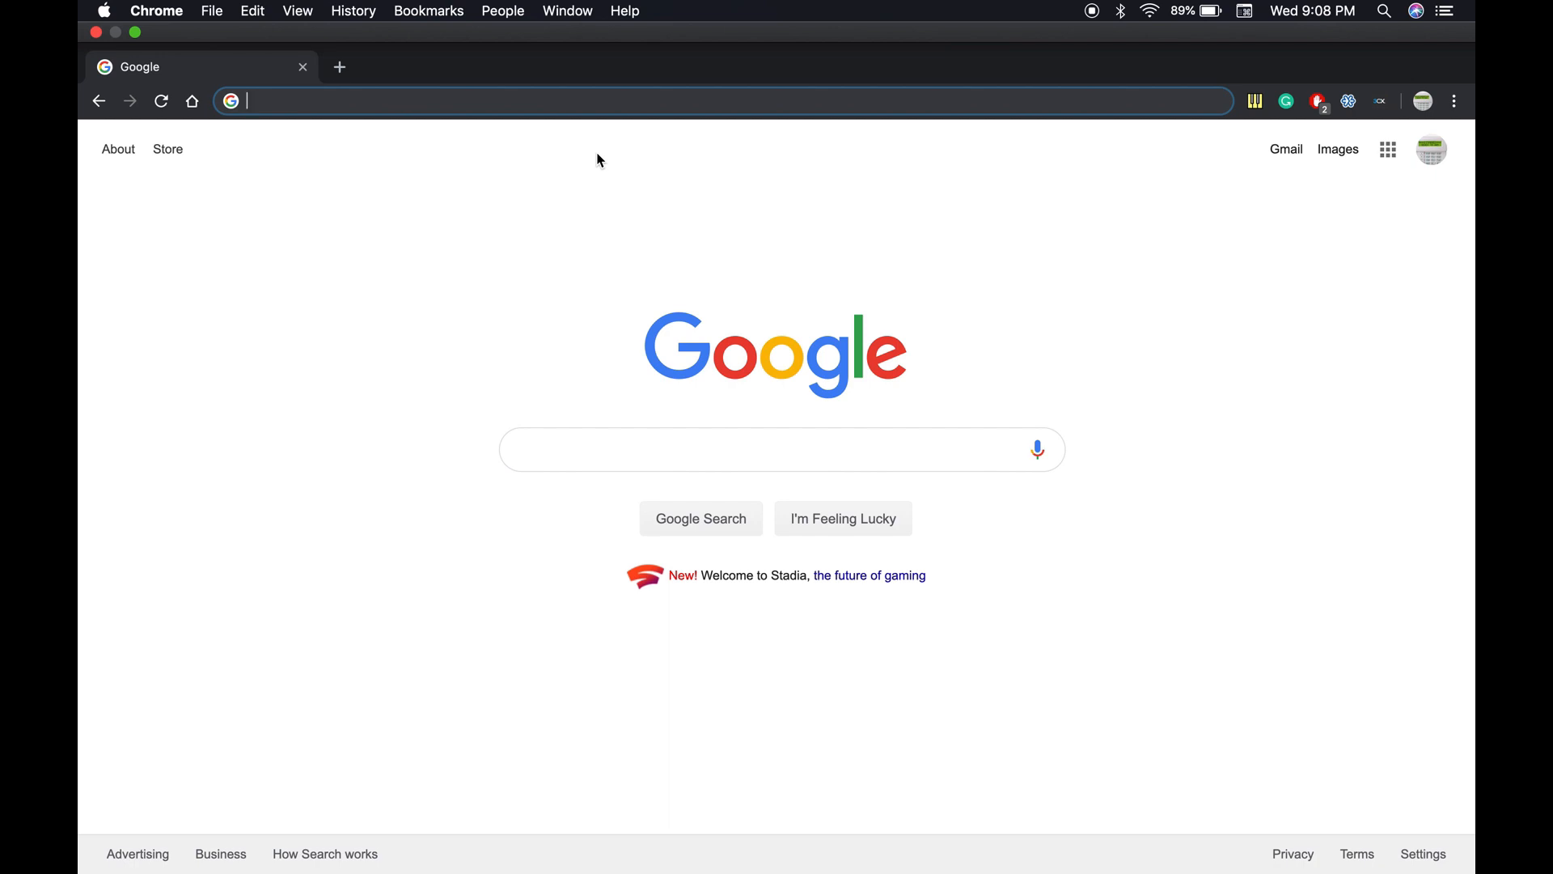
pyautogui.write('192')
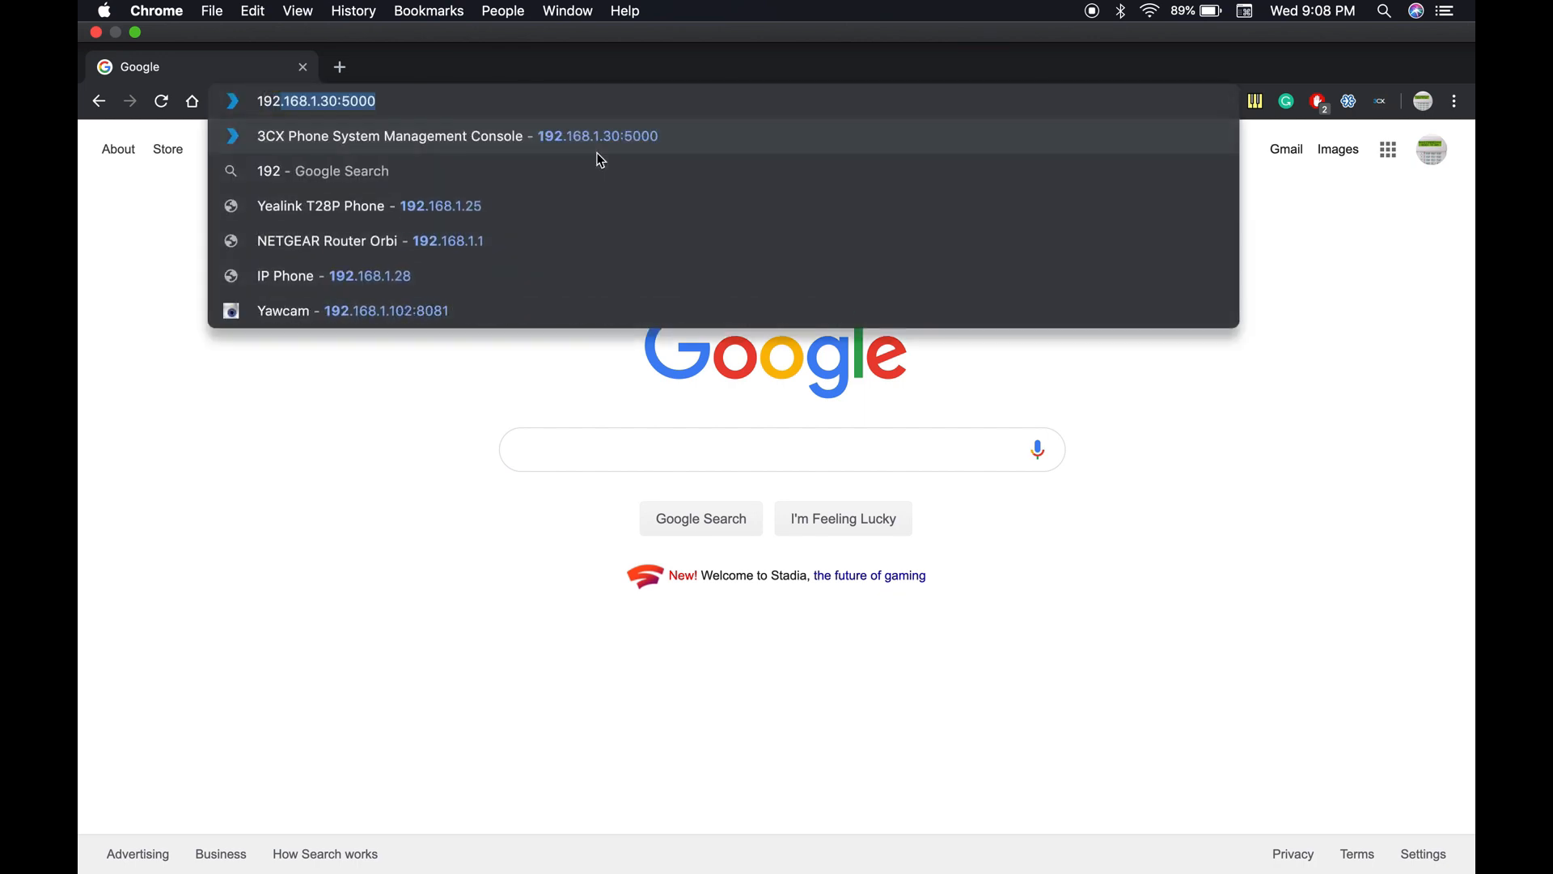
pyautogui.write('.168')
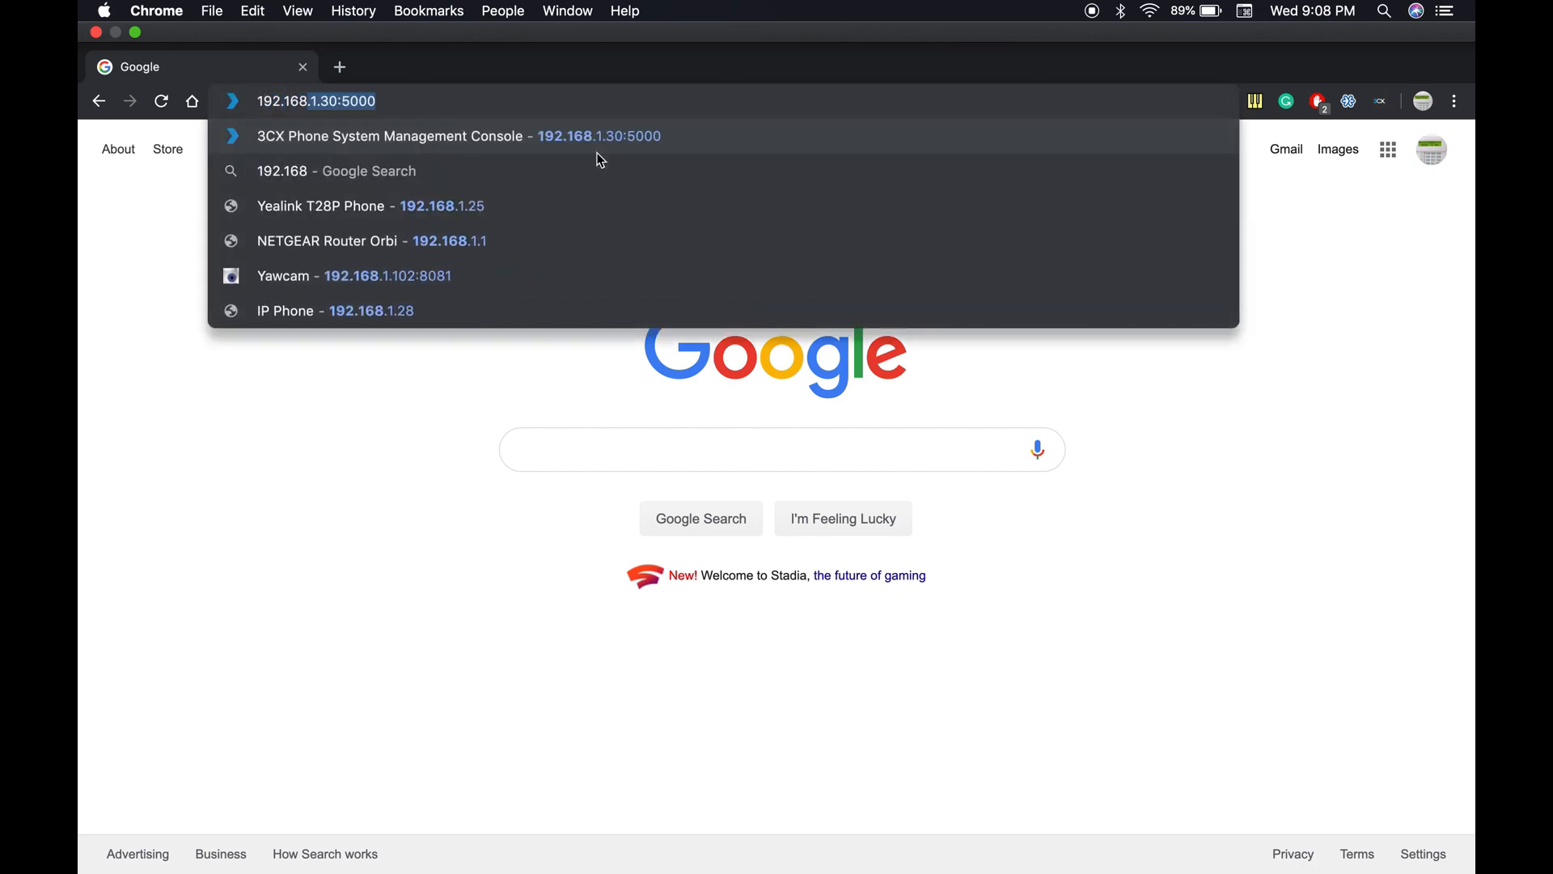
pyautogui.write('.1.')
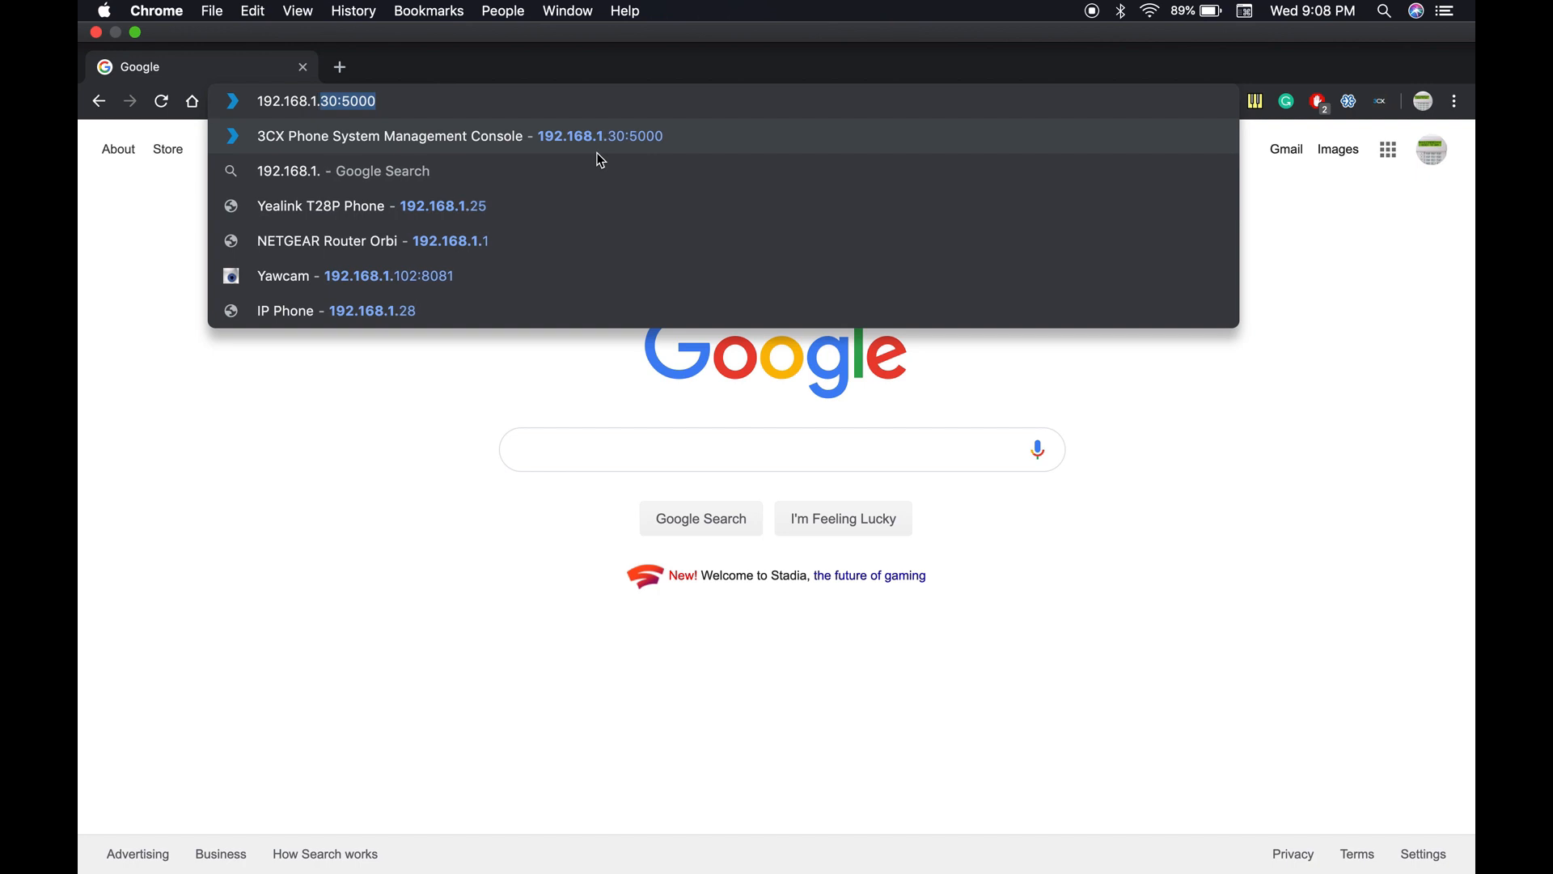
pyautogui.write('30')
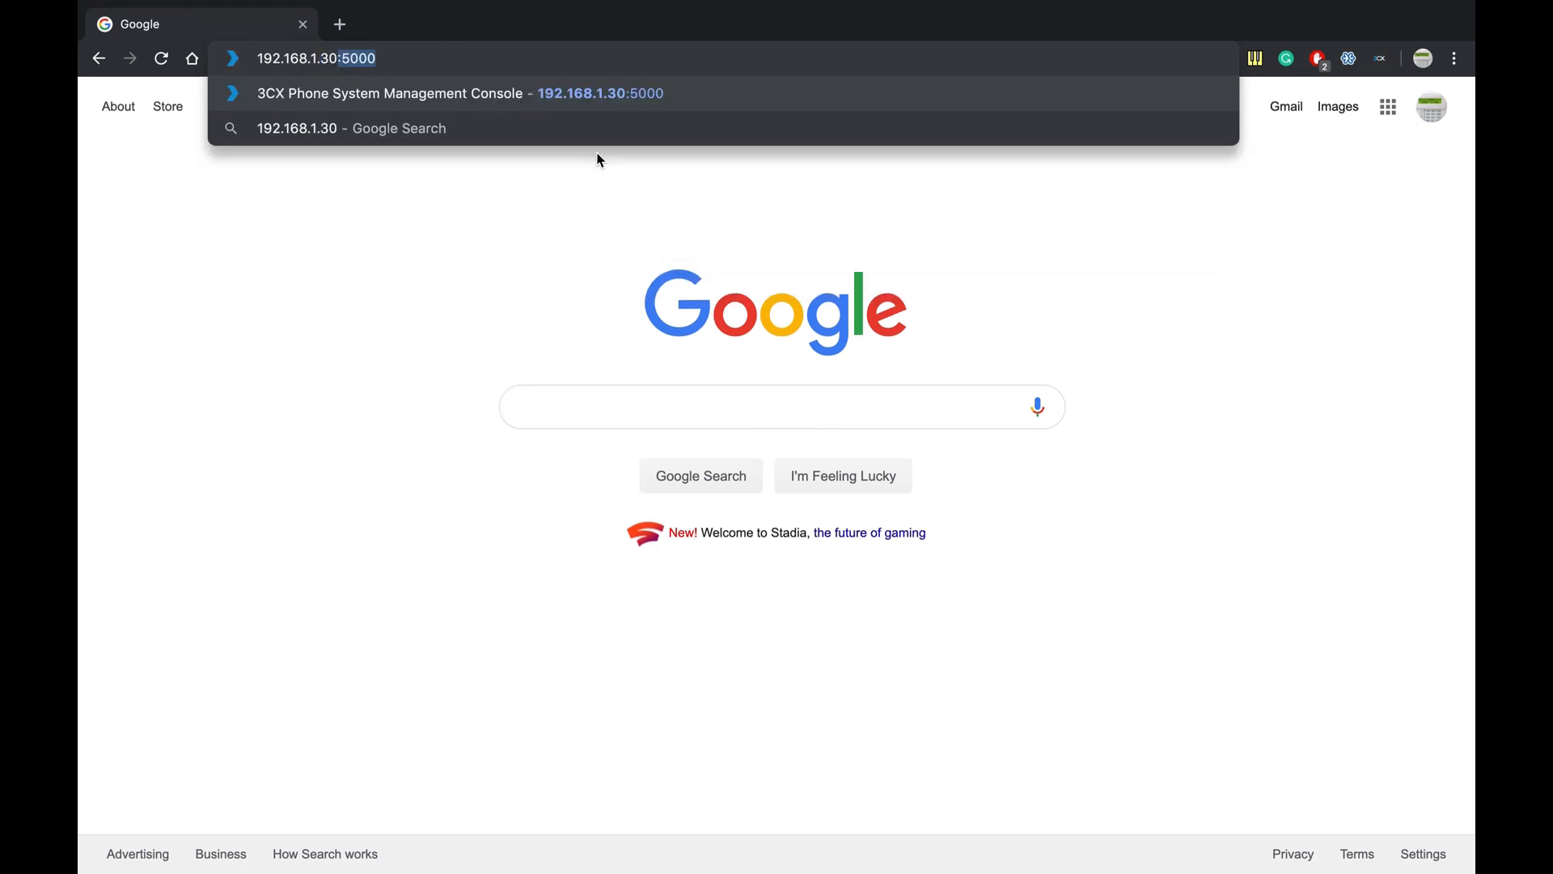
pyautogui.write(':')
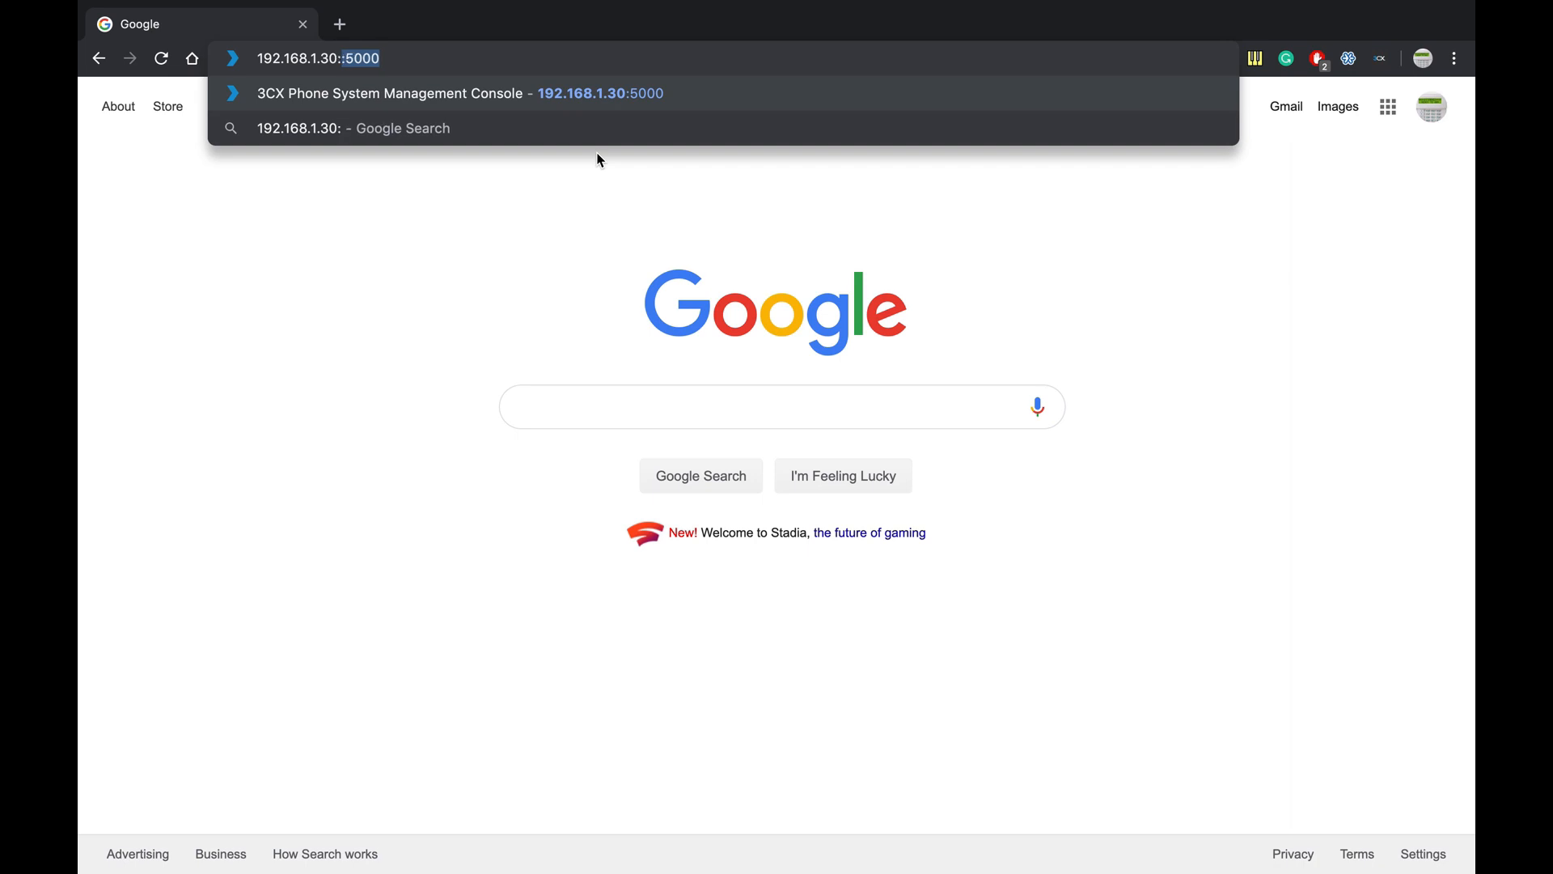
pyautogui.write('5000')
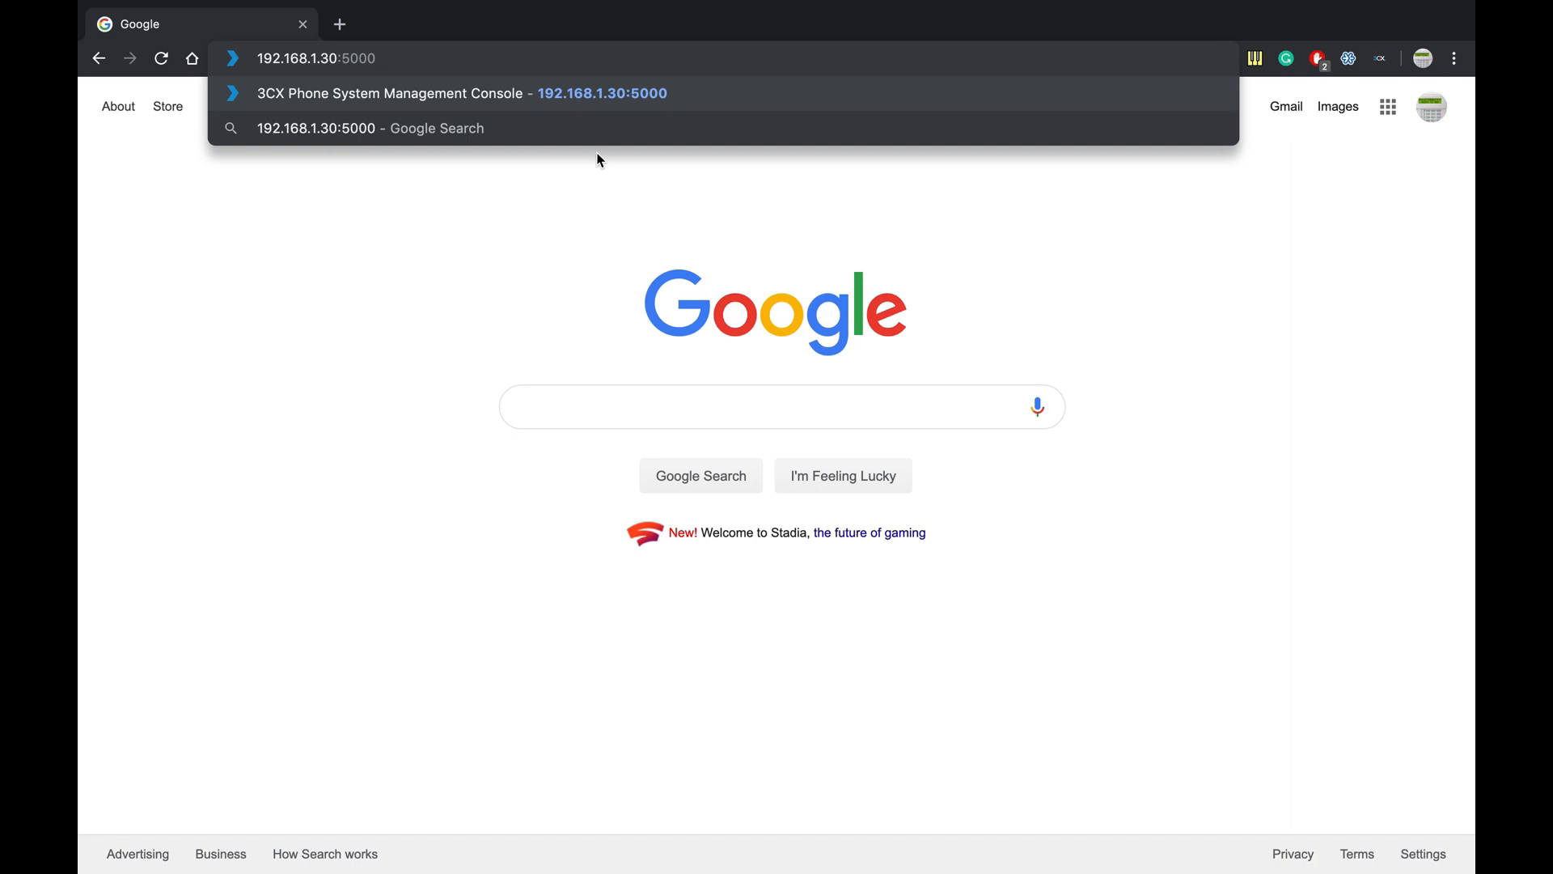
pyautogui.press('Return')
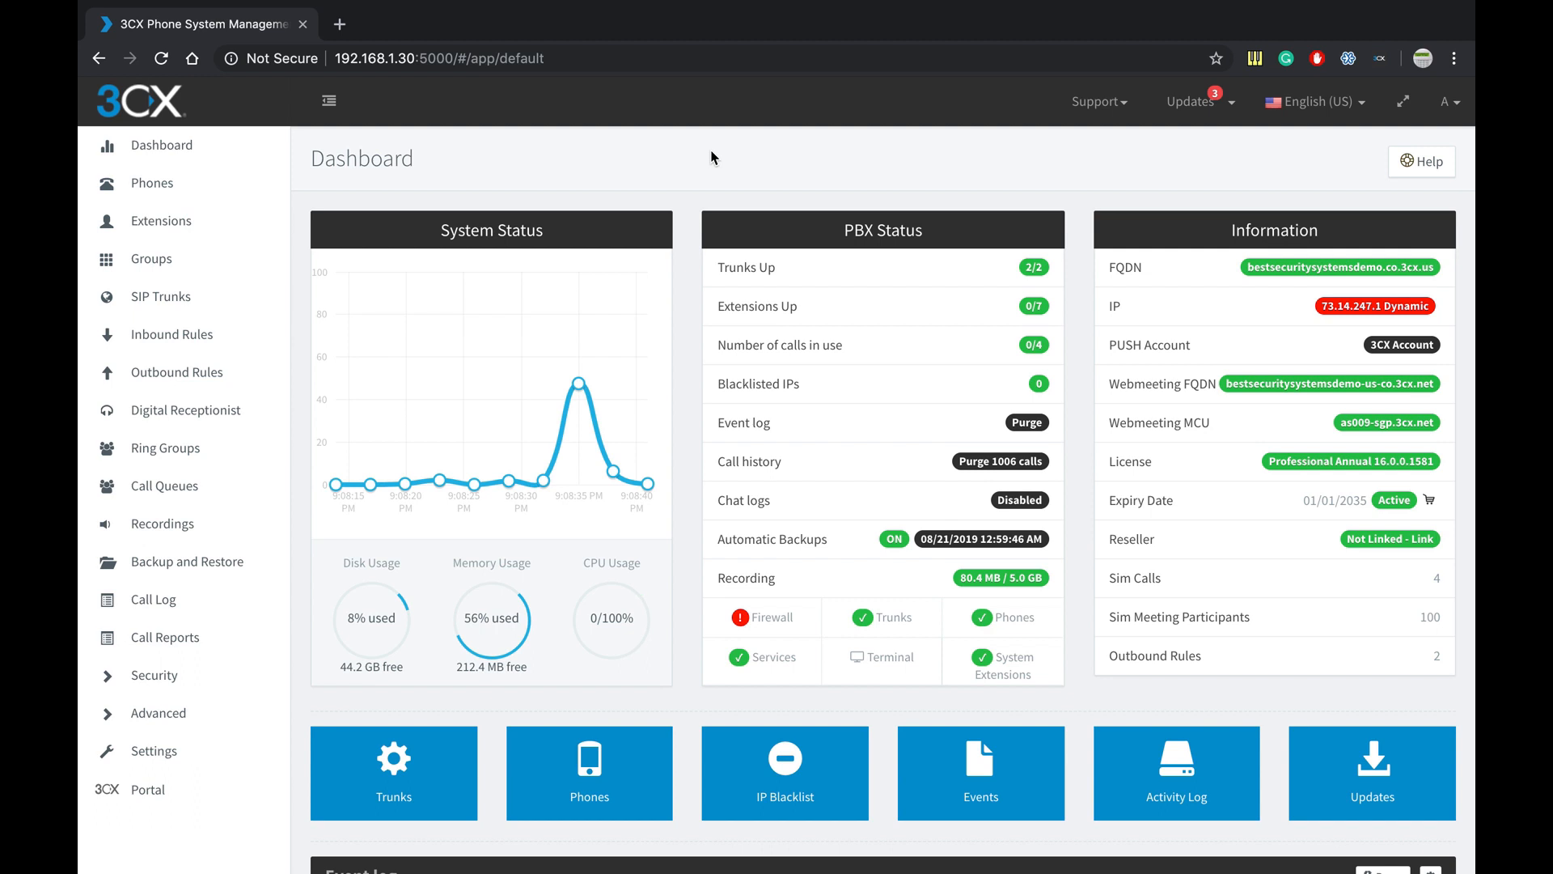
# - Refresh the dashboard, then show the Phones page listing the new Yealink SIP-T28P at 192.168.1.29
pyautogui.click(214, 146)
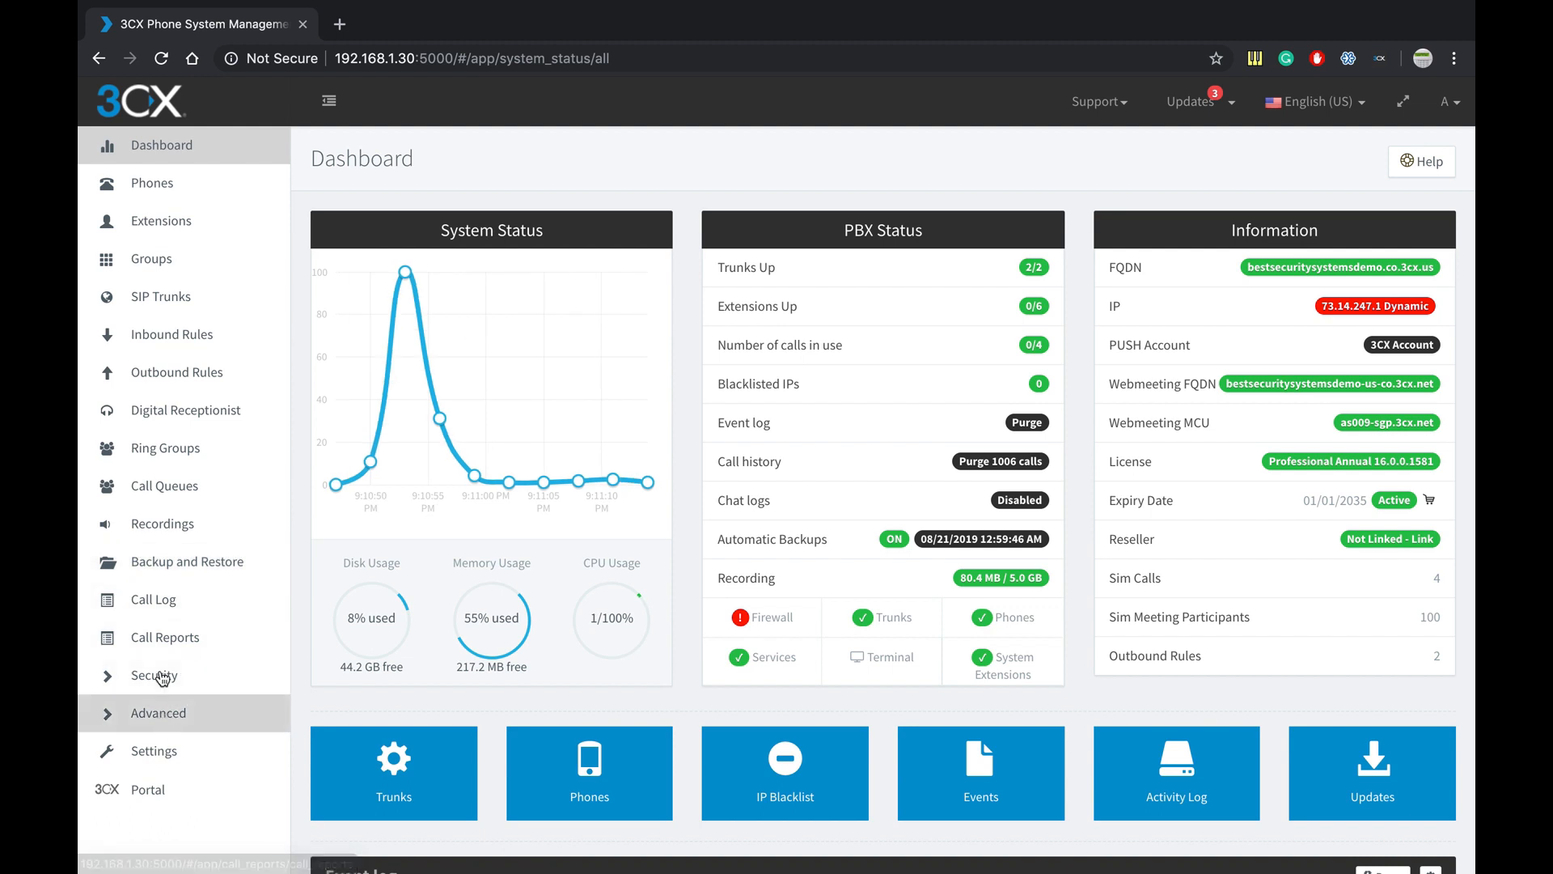
pyautogui.click(240, 194)
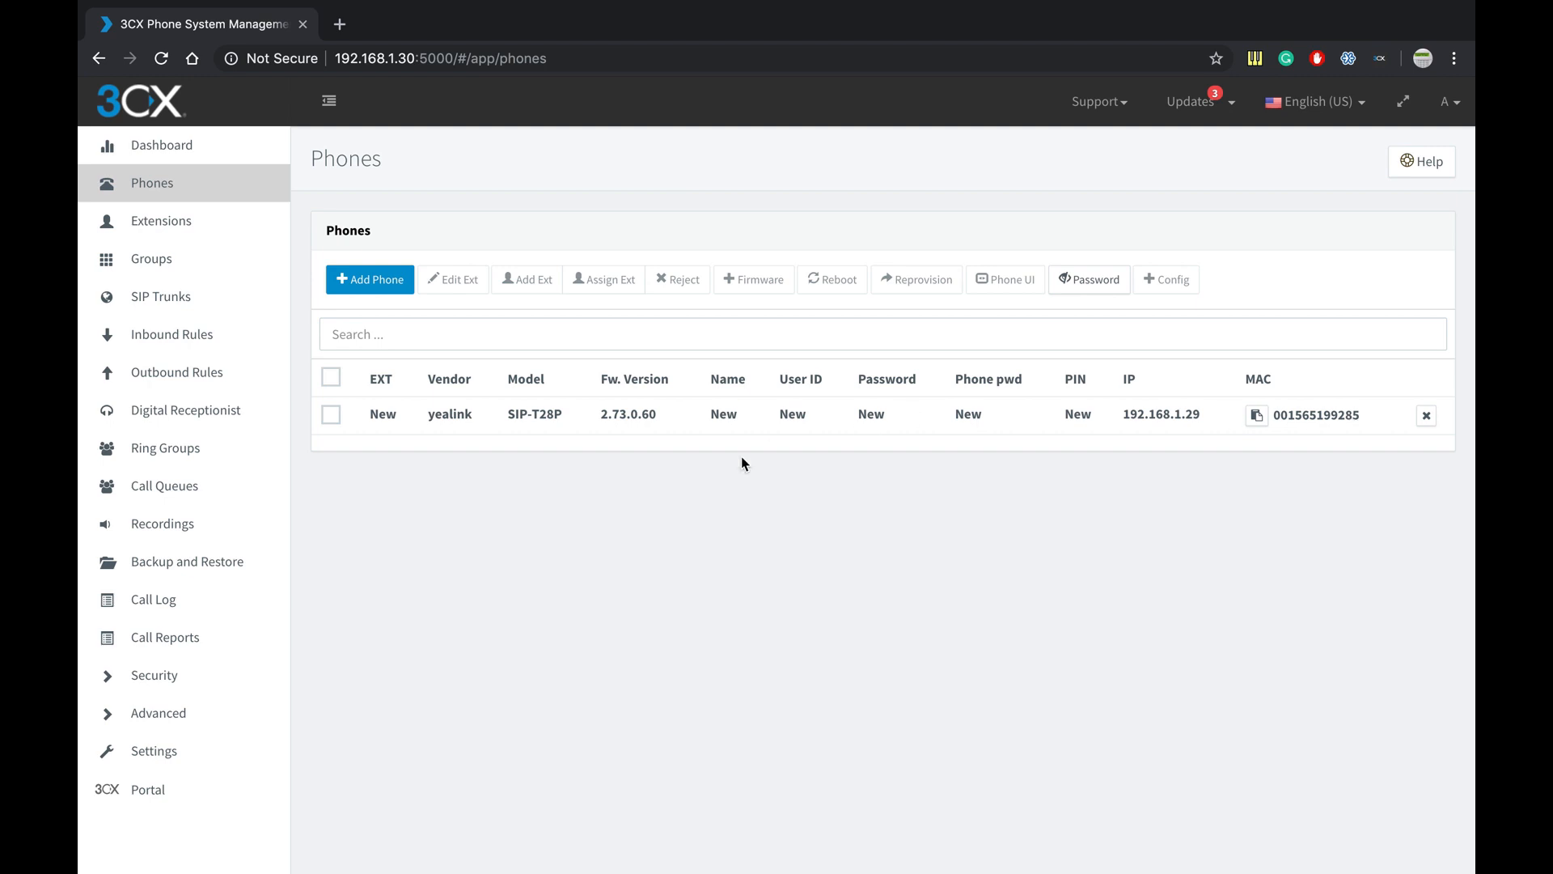
# - Select the Yealink SIP-T28P row and add a new extension (002) for it
pyautogui.click(333, 418)
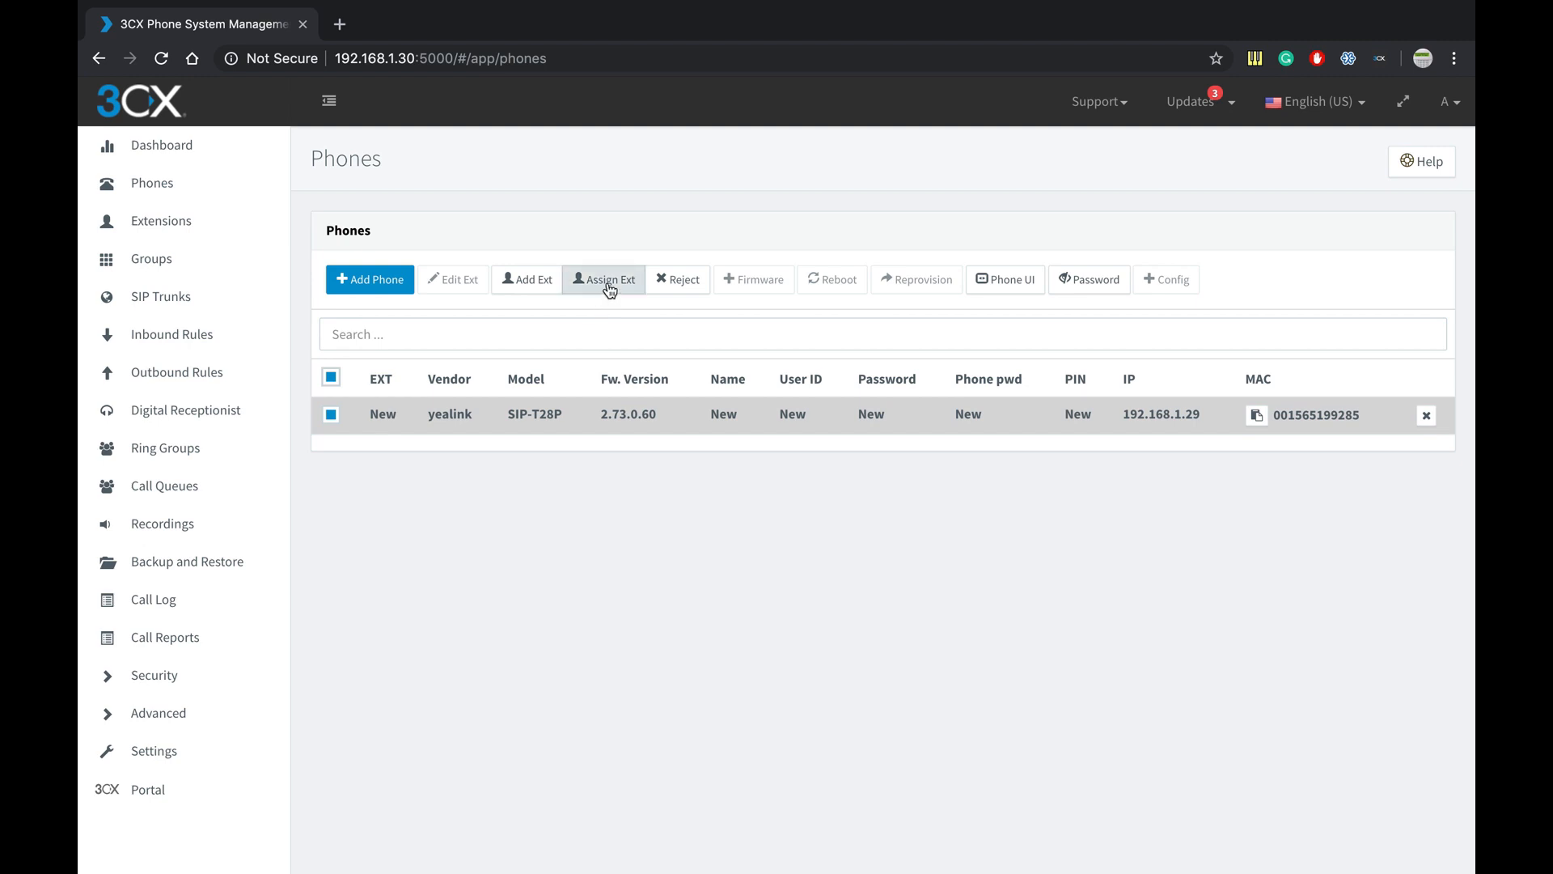
pyautogui.click(527, 288)
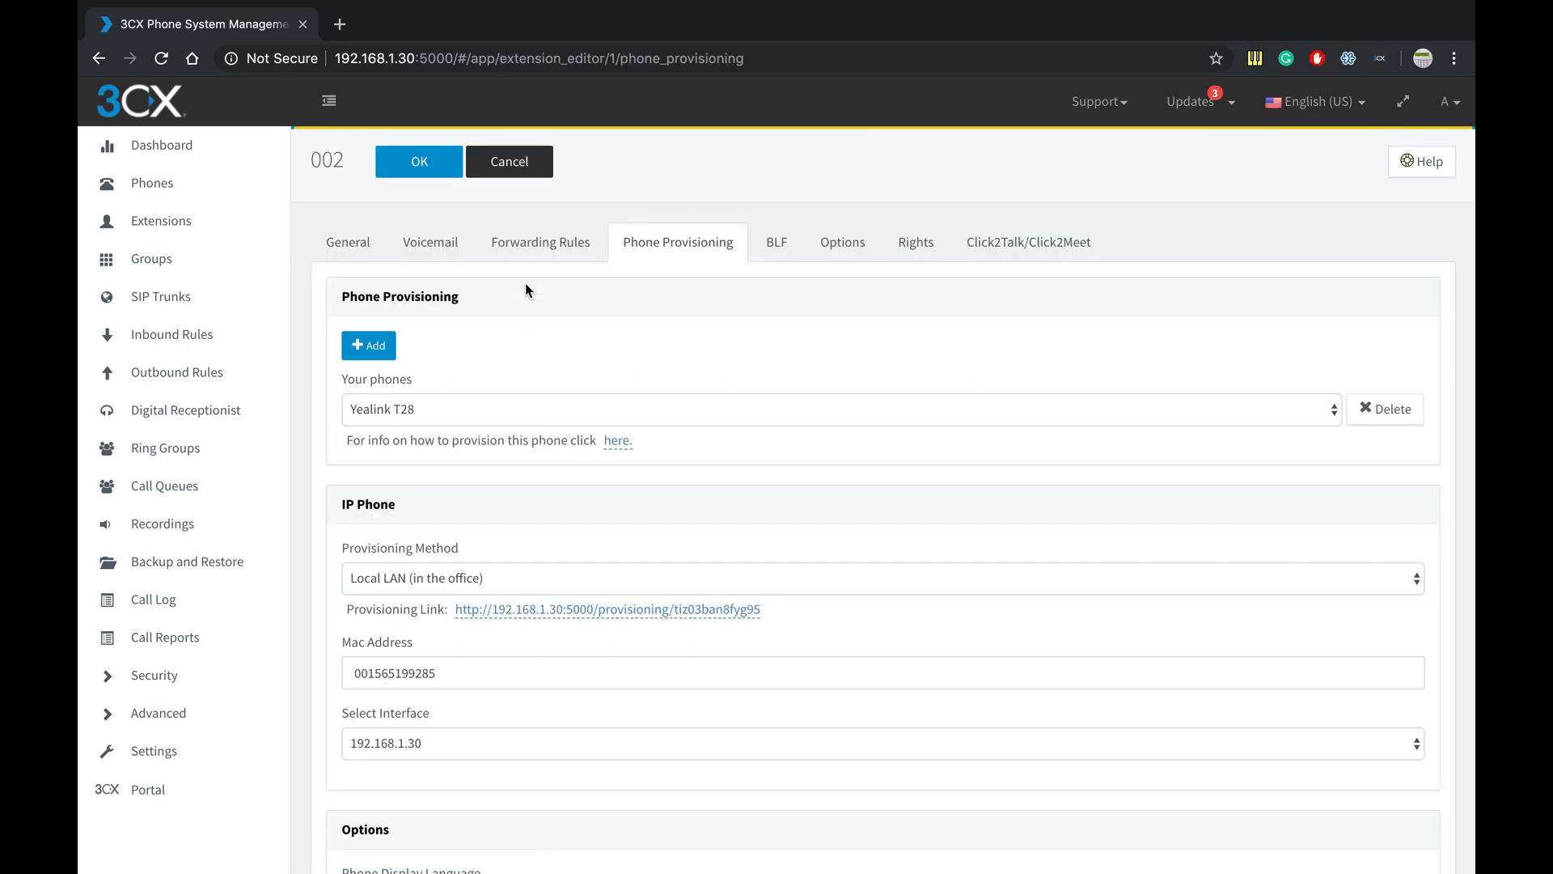
# - On the General tab, change the extension number from 002 to 203
pyautogui.click(366, 247)
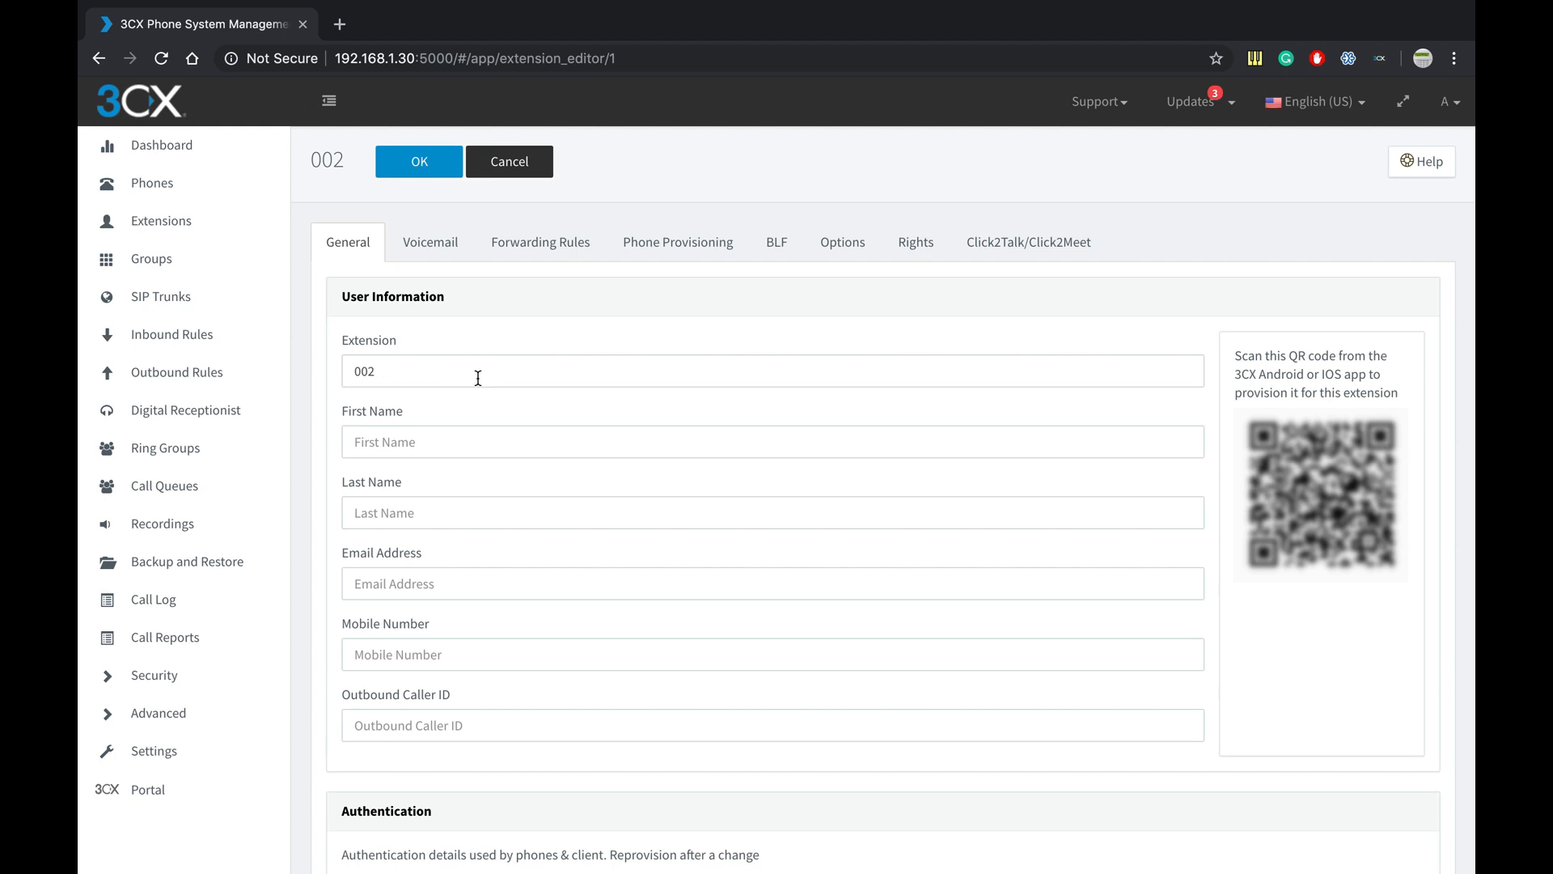
pyautogui.click(424, 383)
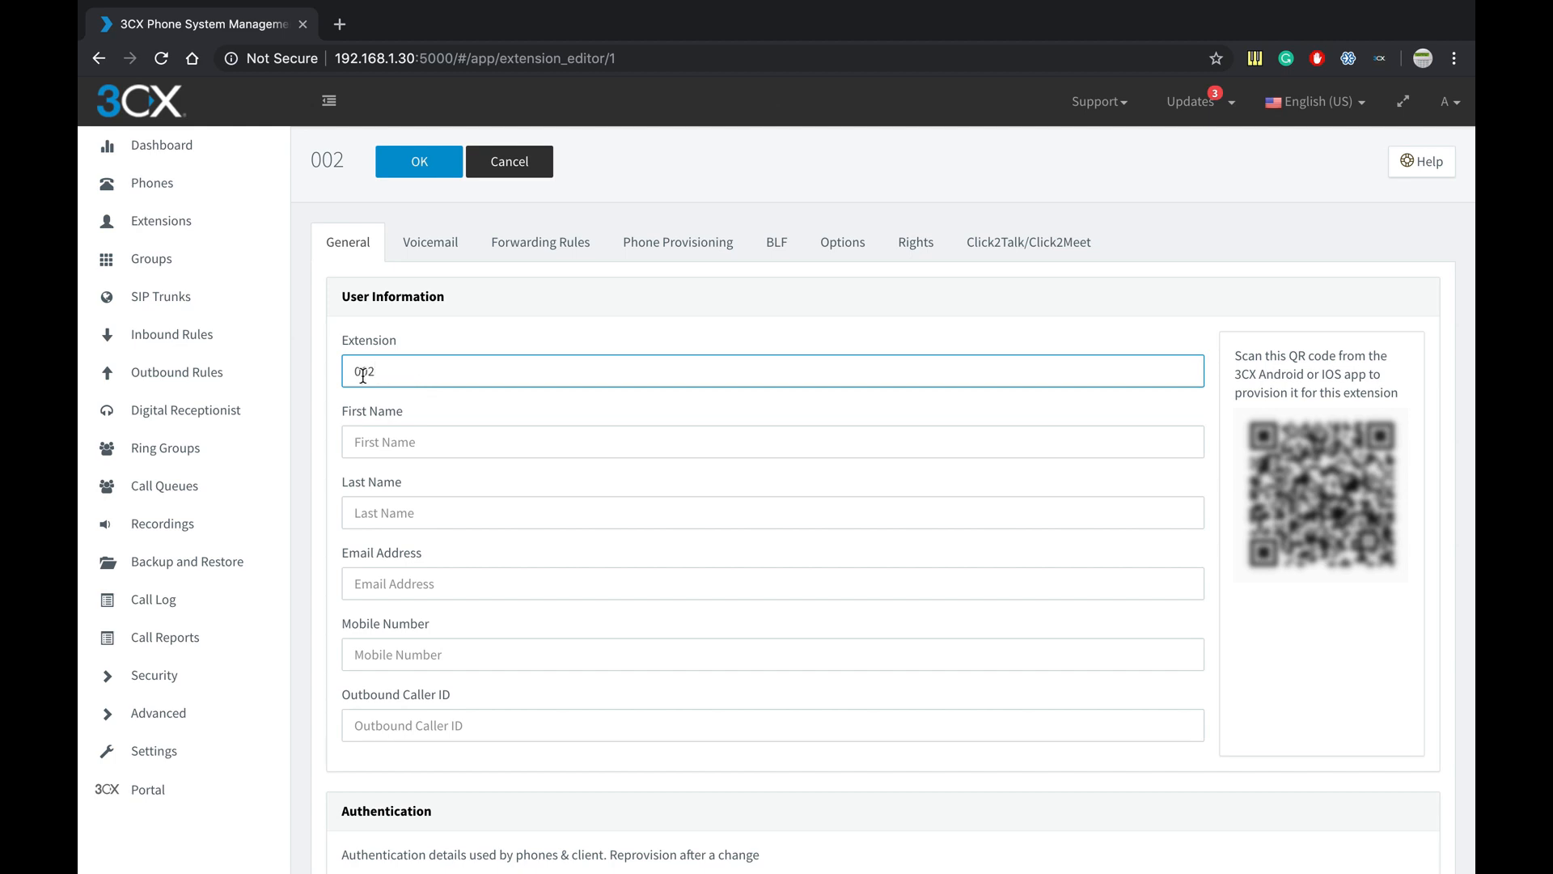
pyautogui.press('Home')
pyautogui.press('Delete')
pyautogui.press('Delete')
pyautogui.press('Delete')
pyautogui.write('203')
# - Fill in the user's first and last name, leaving email and mobile empty
pyautogui.click(386, 431)
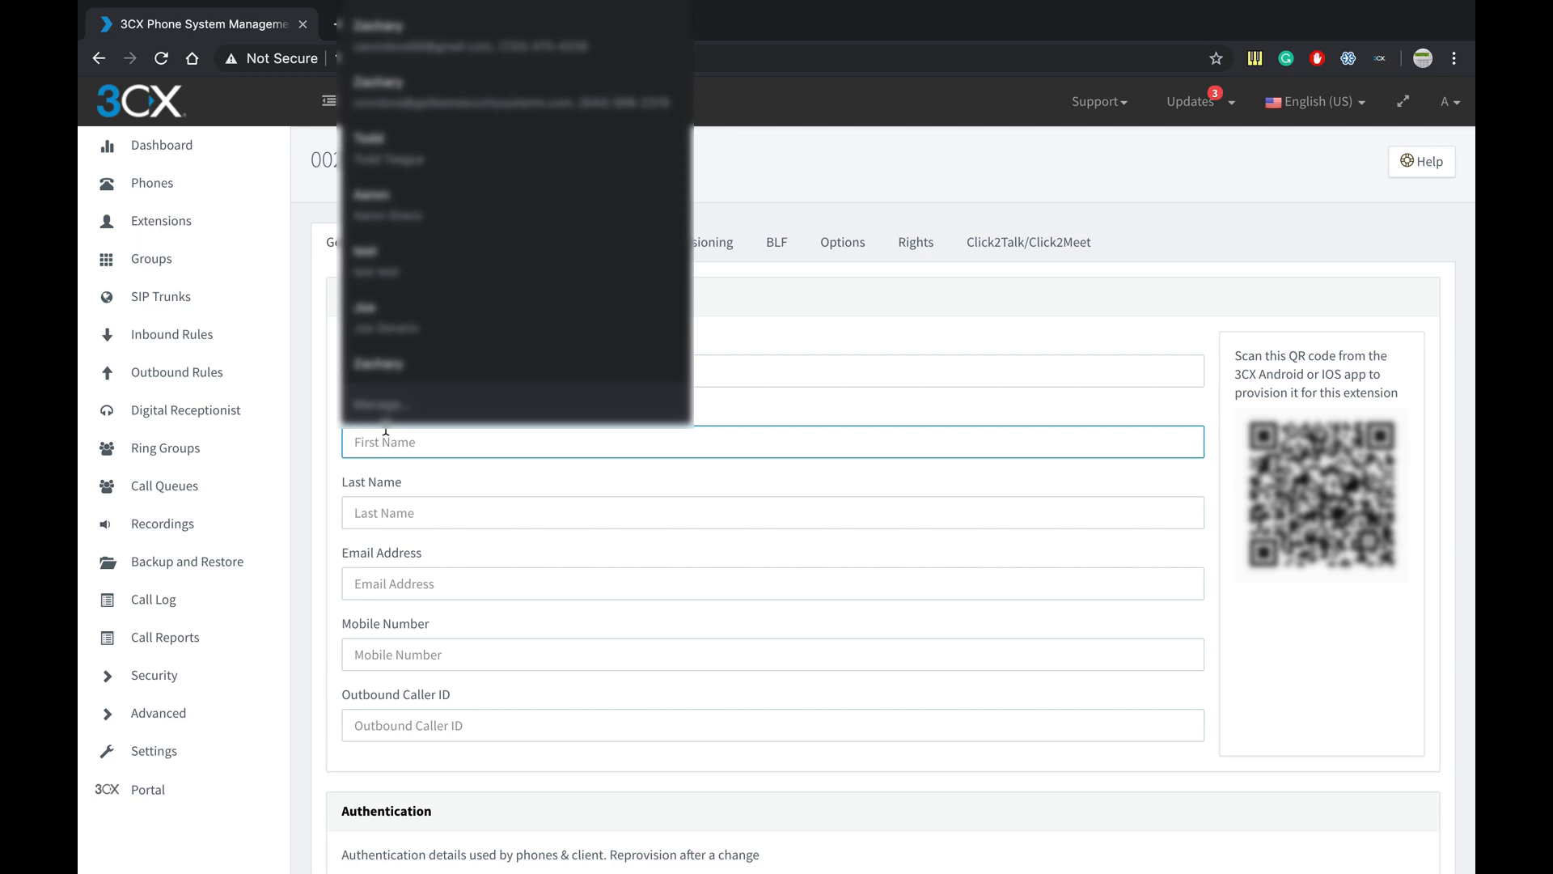
pyautogui.write('Jim')
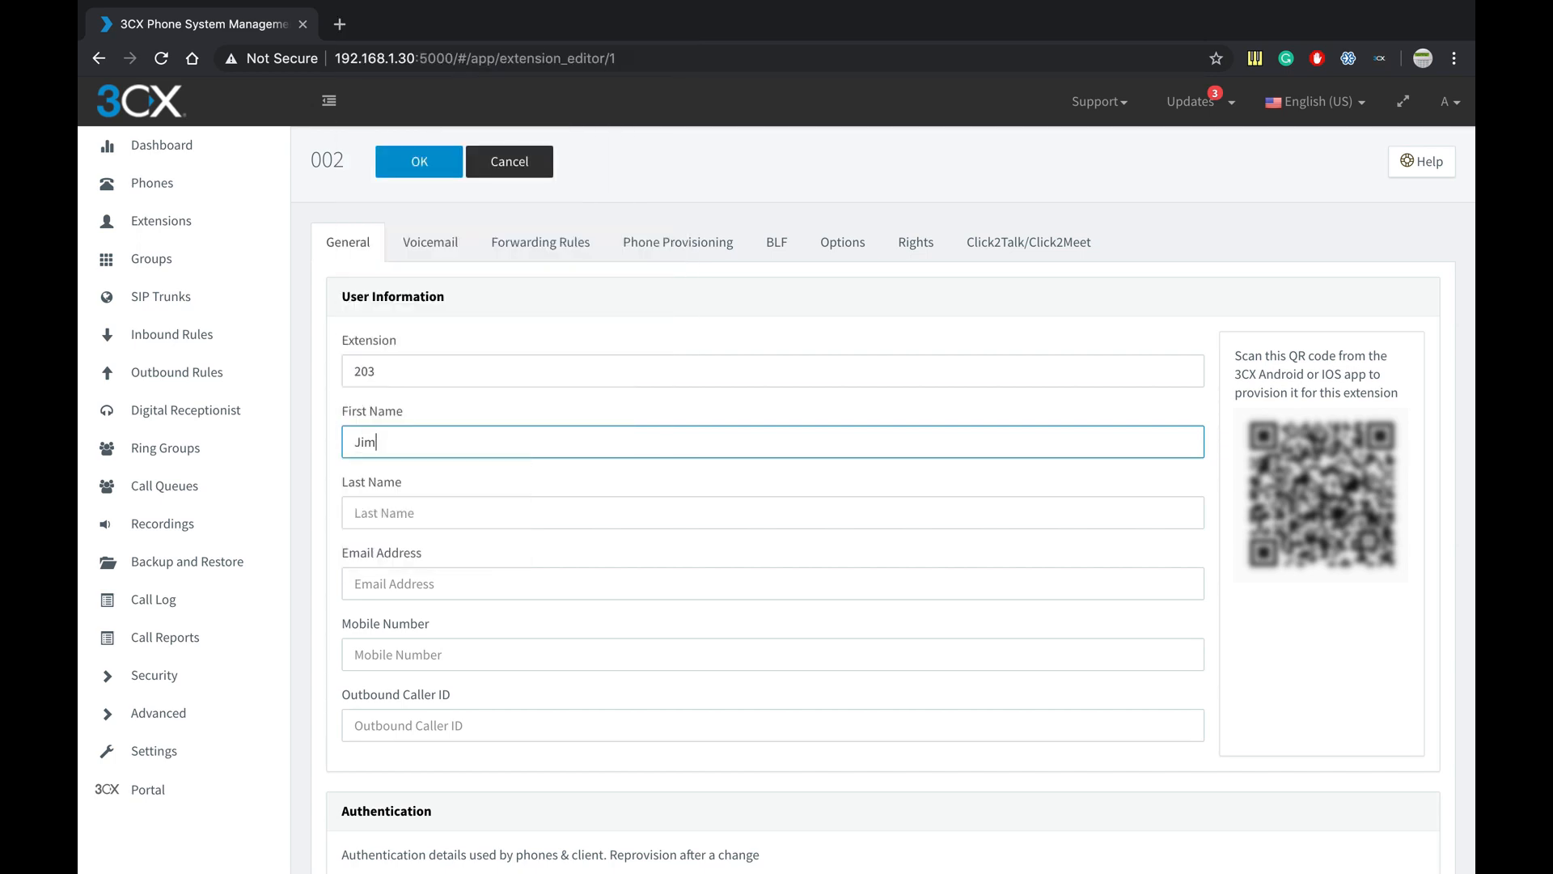
pyautogui.press('Tab')
pyautogui.press('Down')
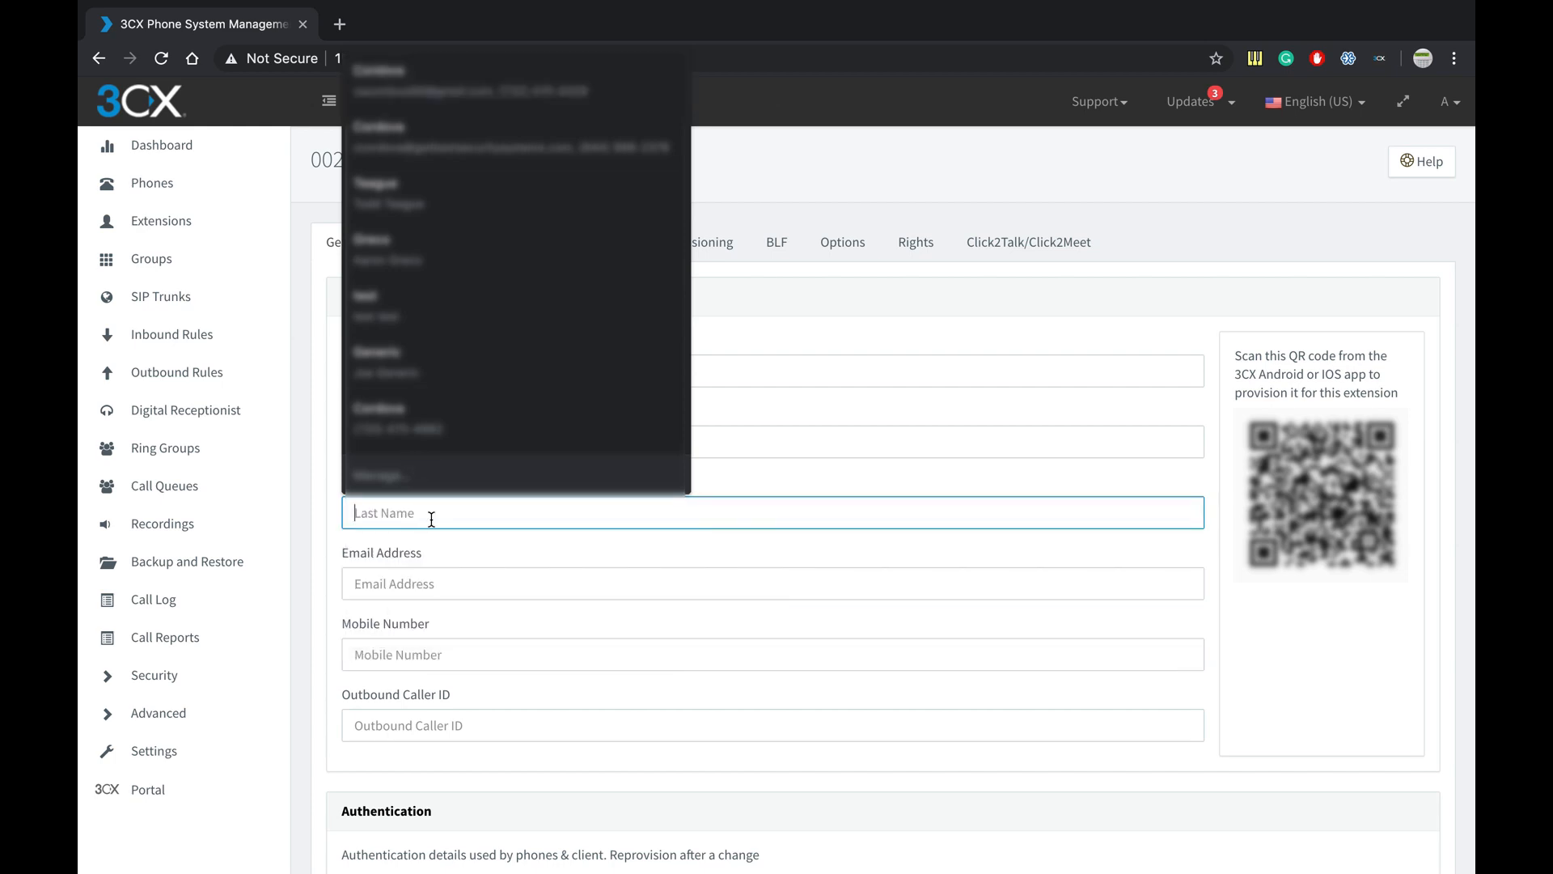
pyautogui.write('Bob')
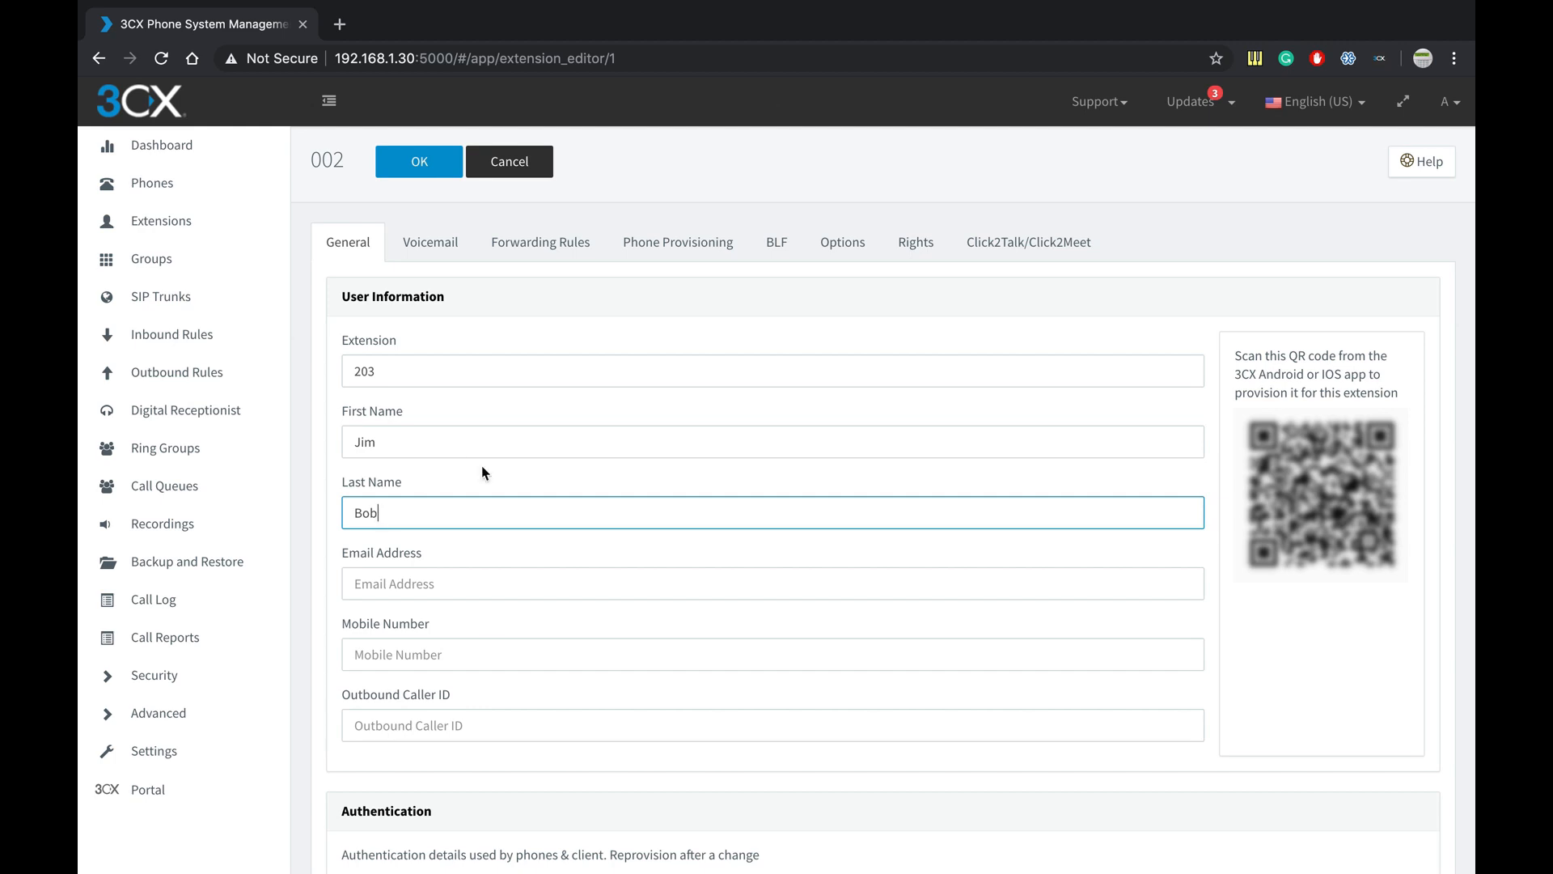
pyautogui.click(415, 569)
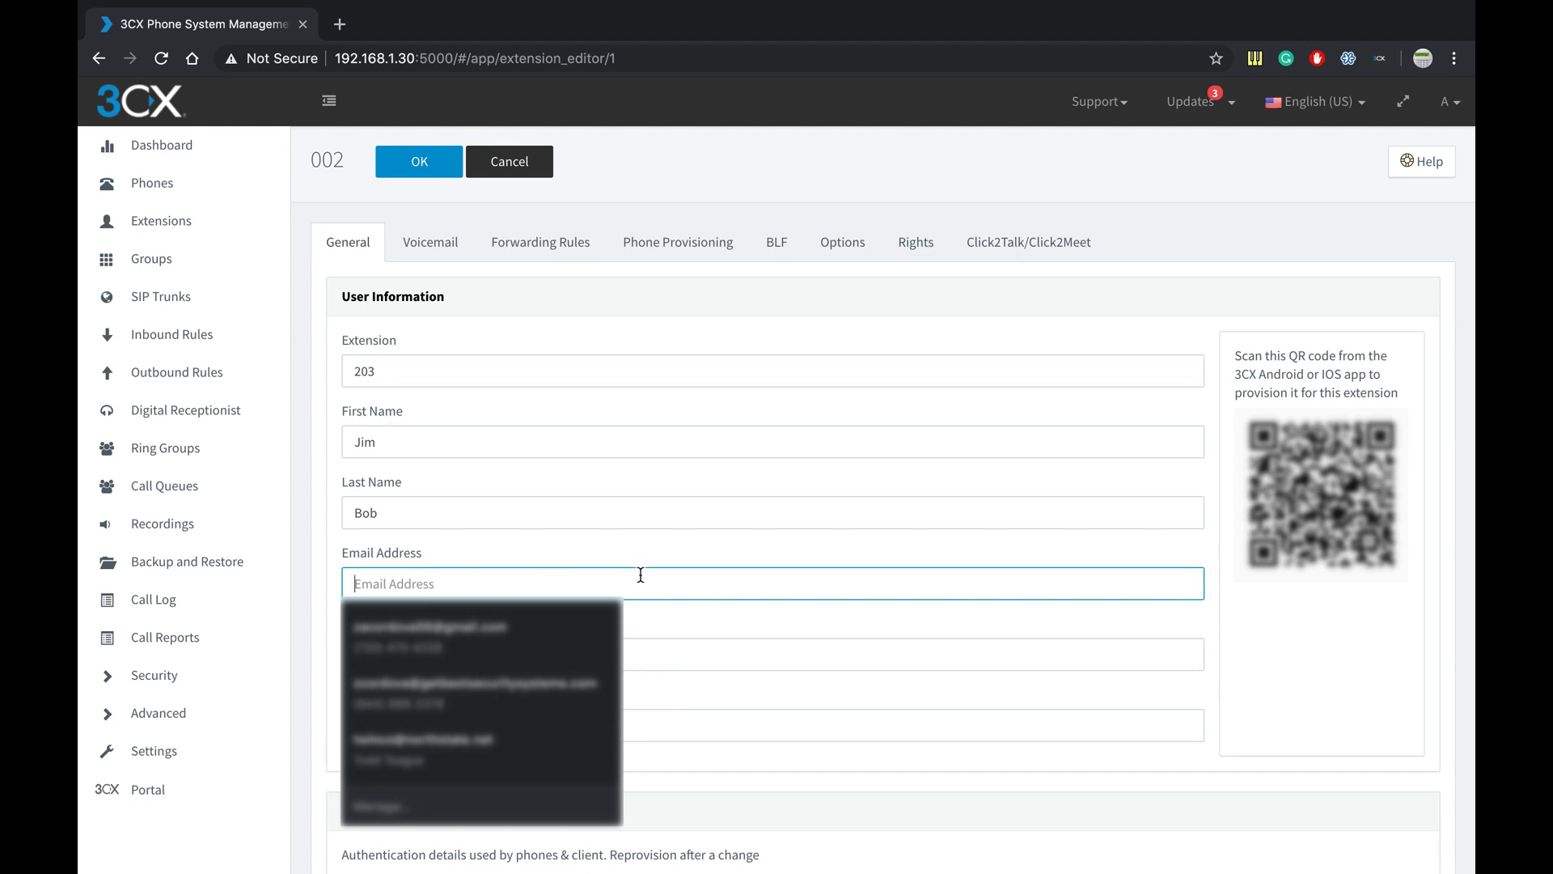
pyautogui.click(654, 647)
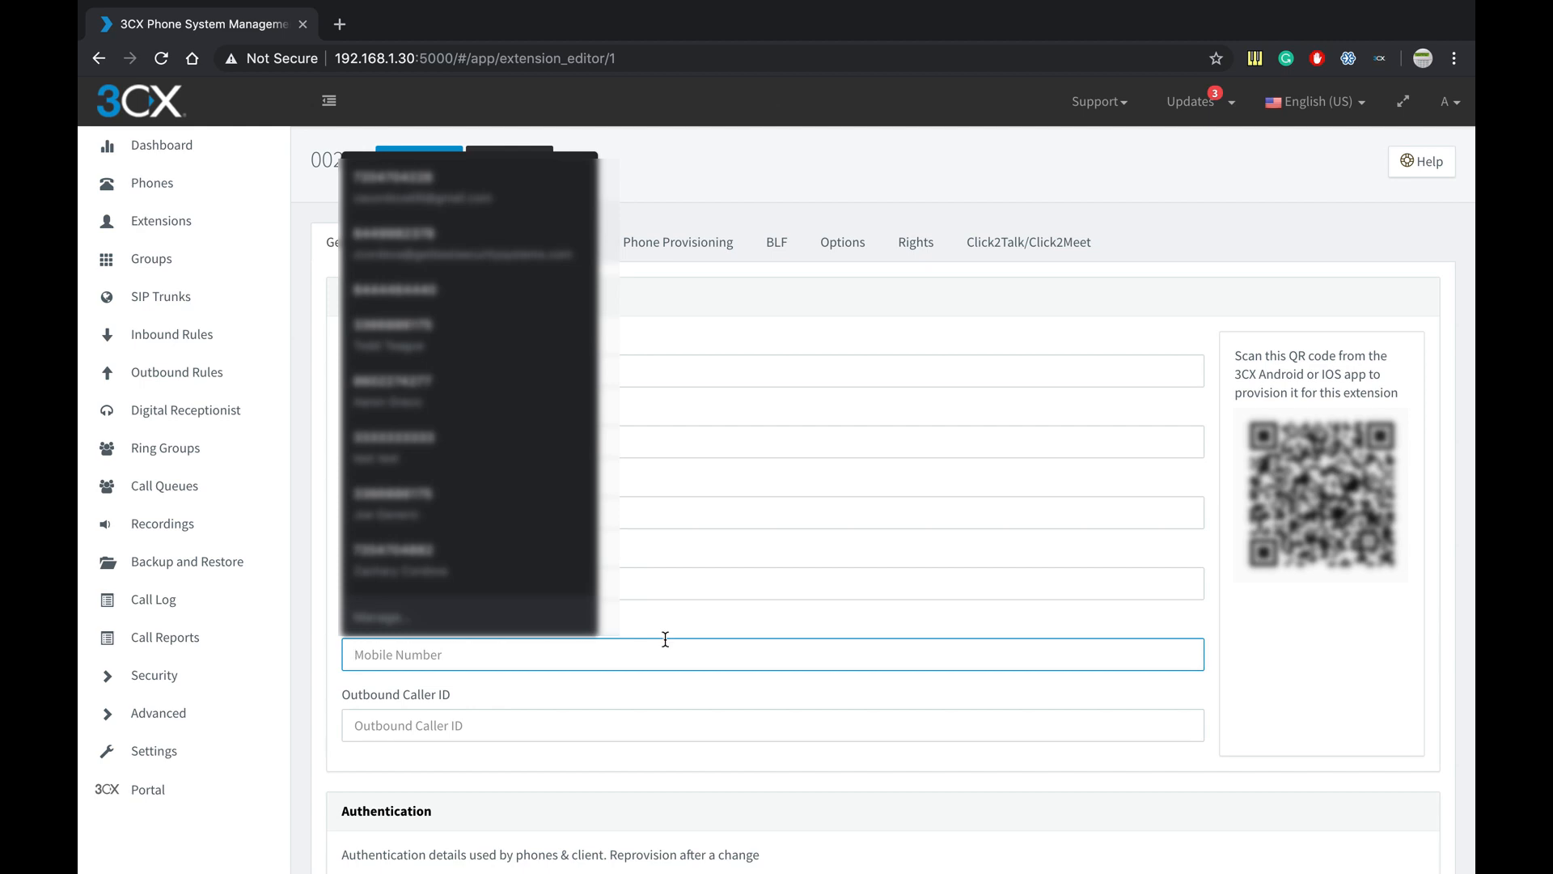
pyautogui.click(723, 183)
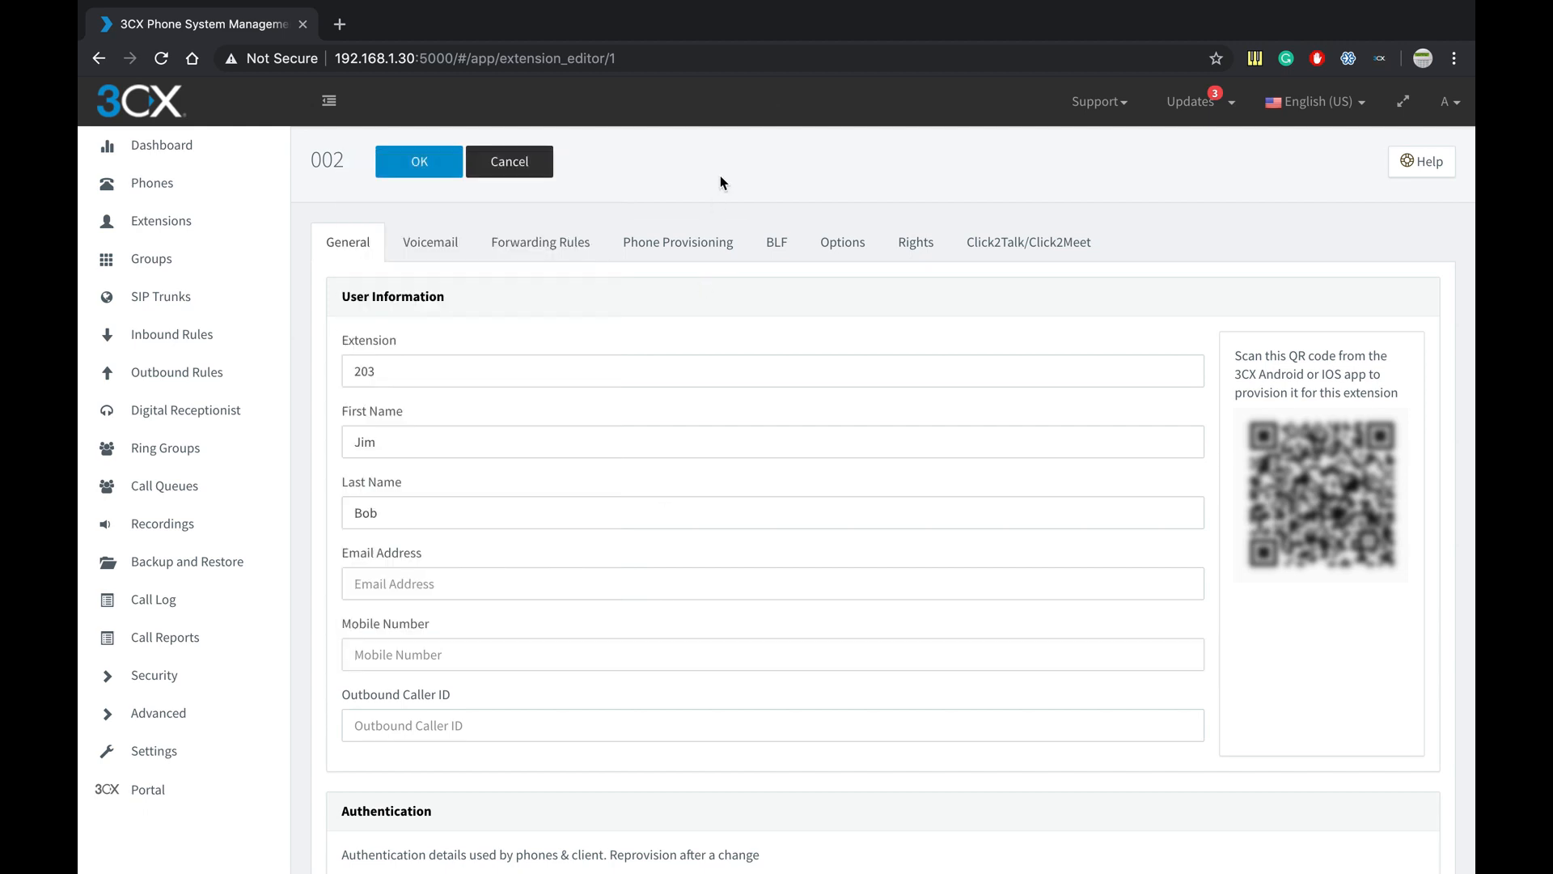
pyautogui.click(432, 245)
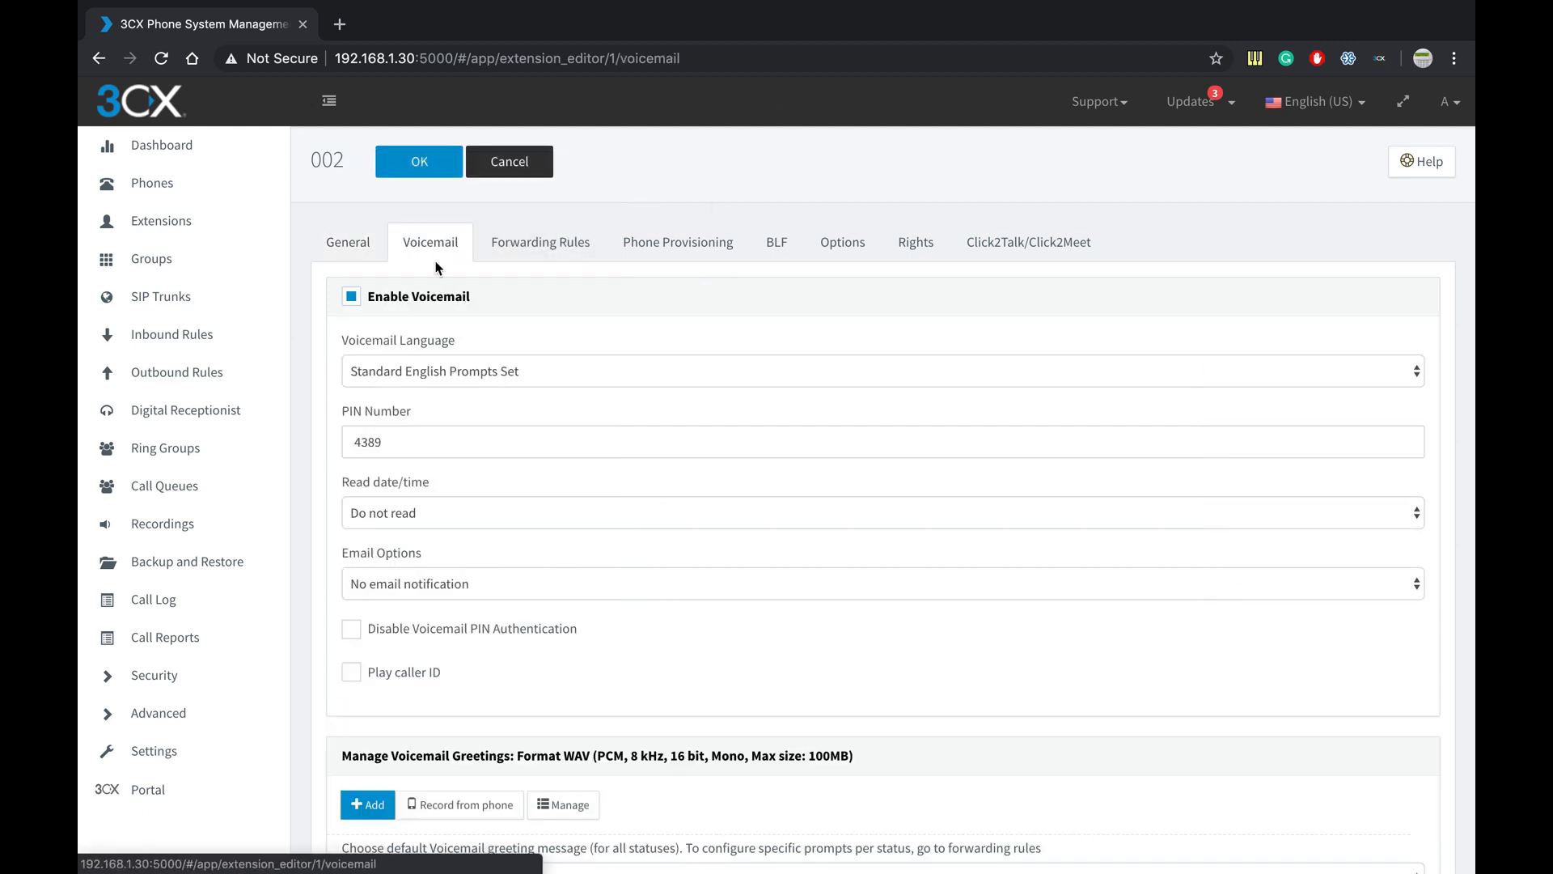
pyautogui.scroll(-1, 465, 429)
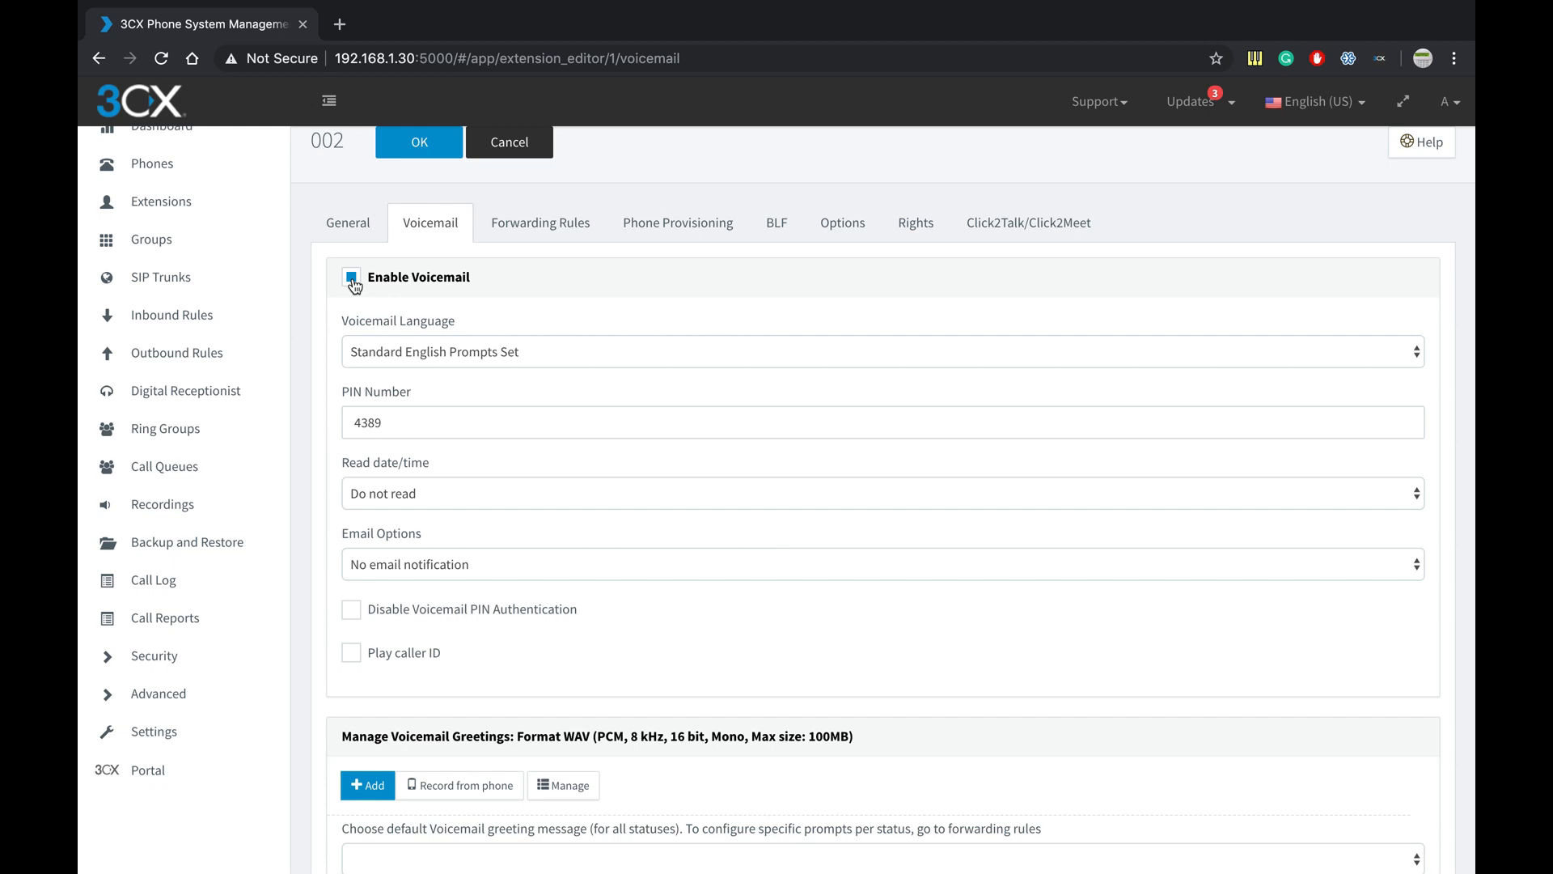
pyautogui.click(393, 352)
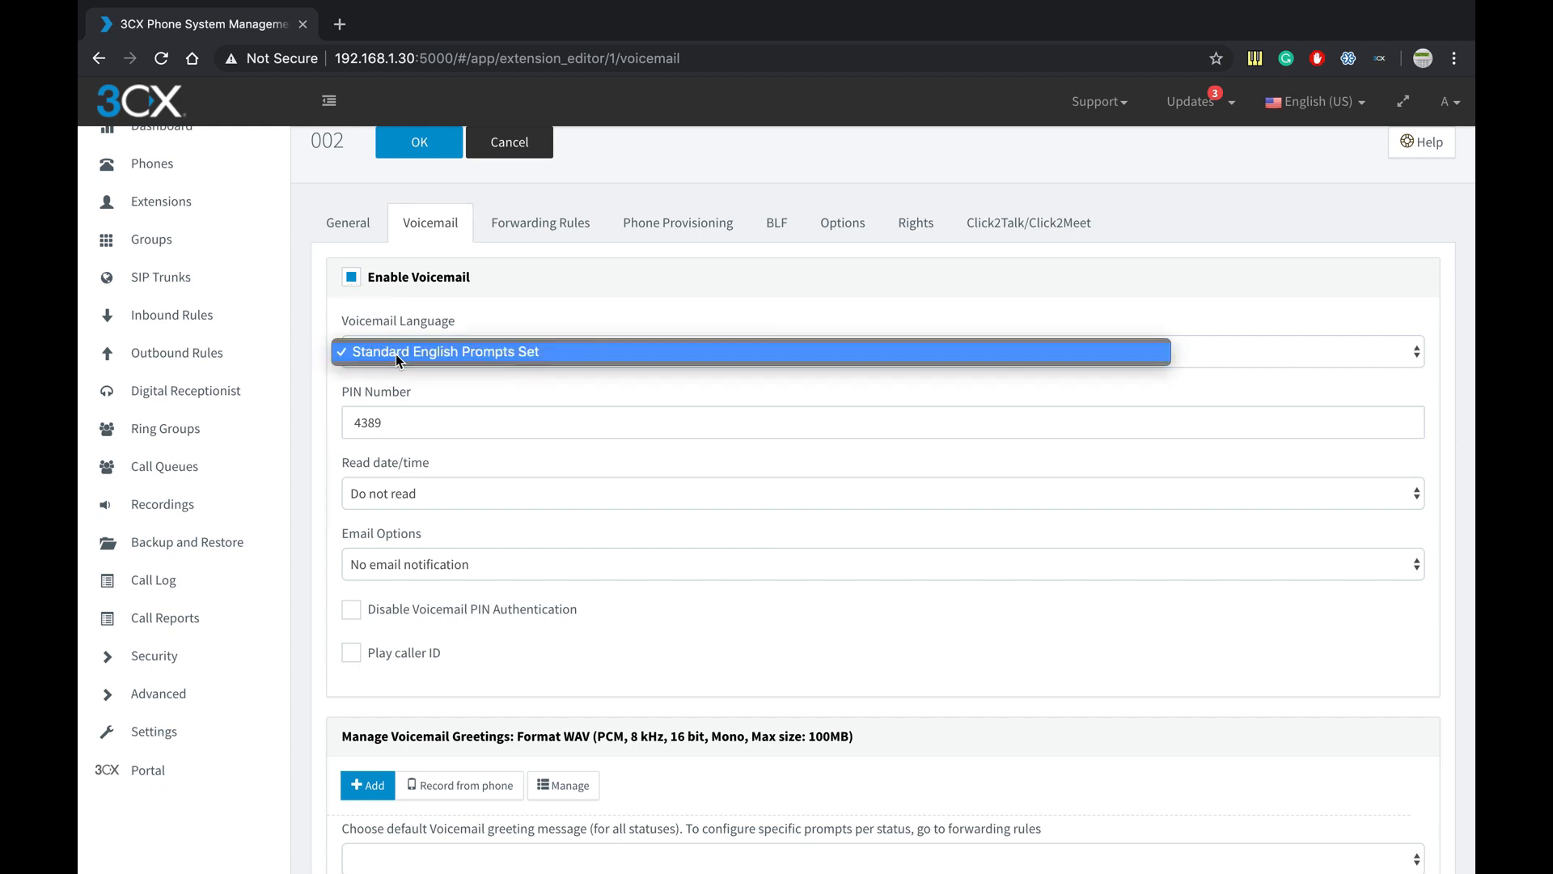
pyautogui.click(395, 352)
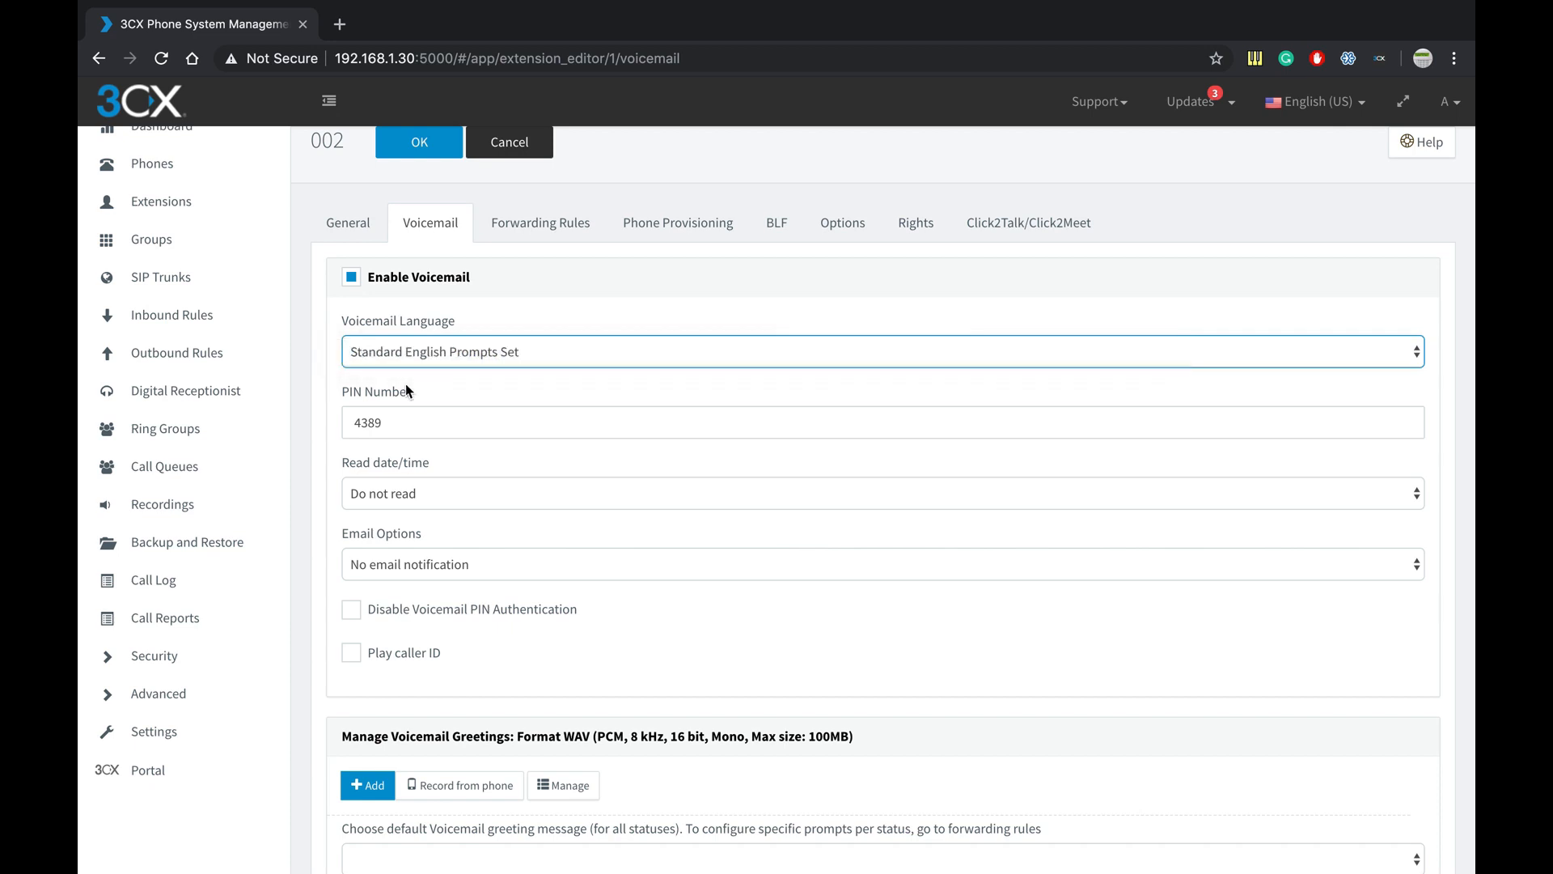
pyautogui.scroll(-1, 398, 415)
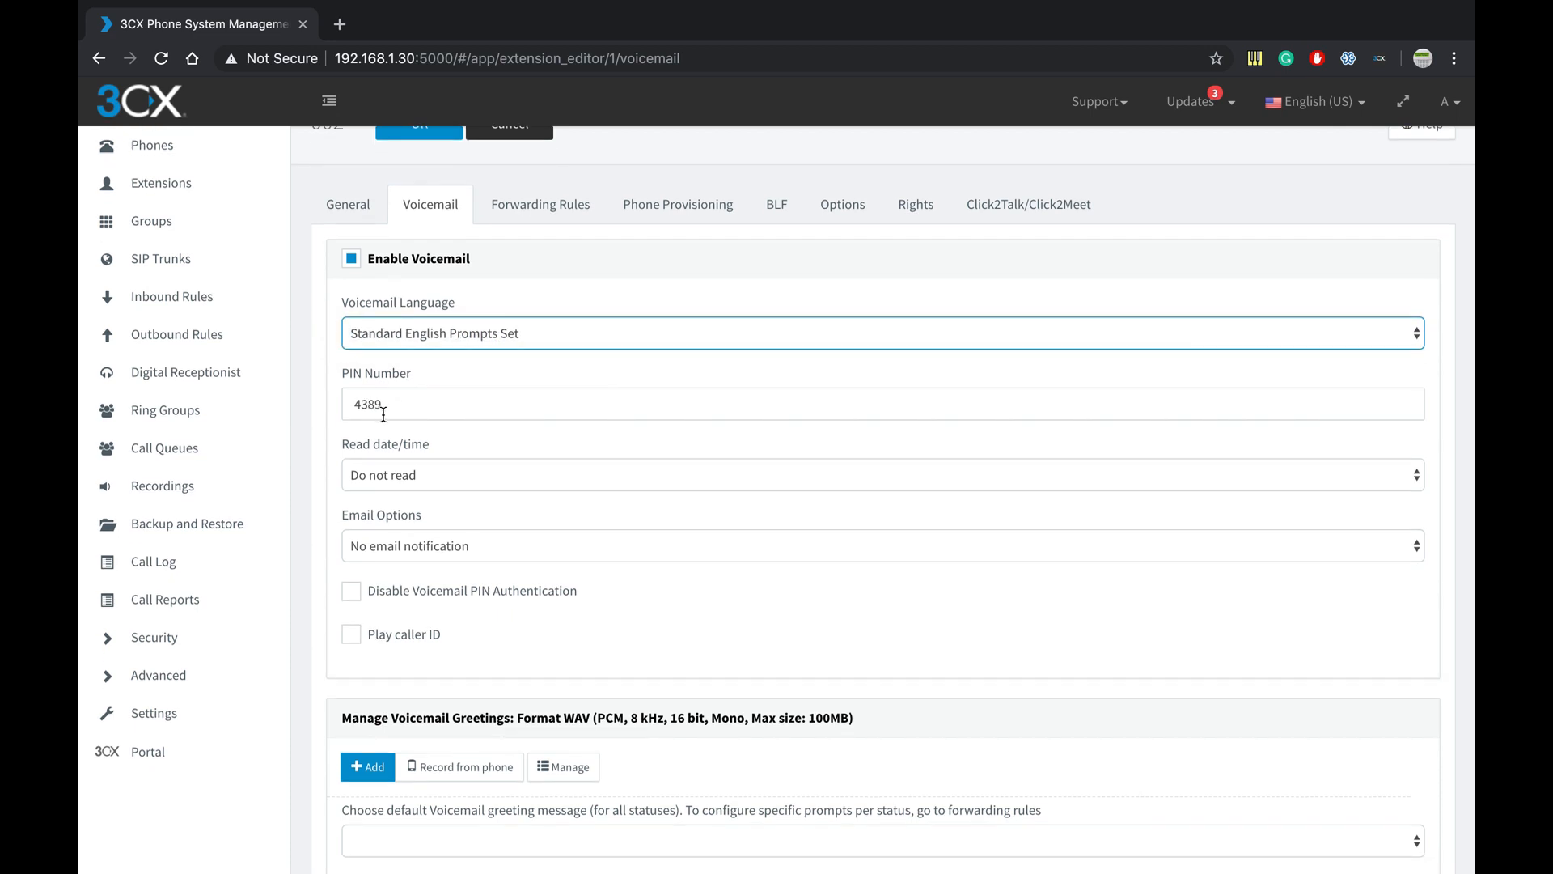
pyautogui.scroll(-1, 387, 416)
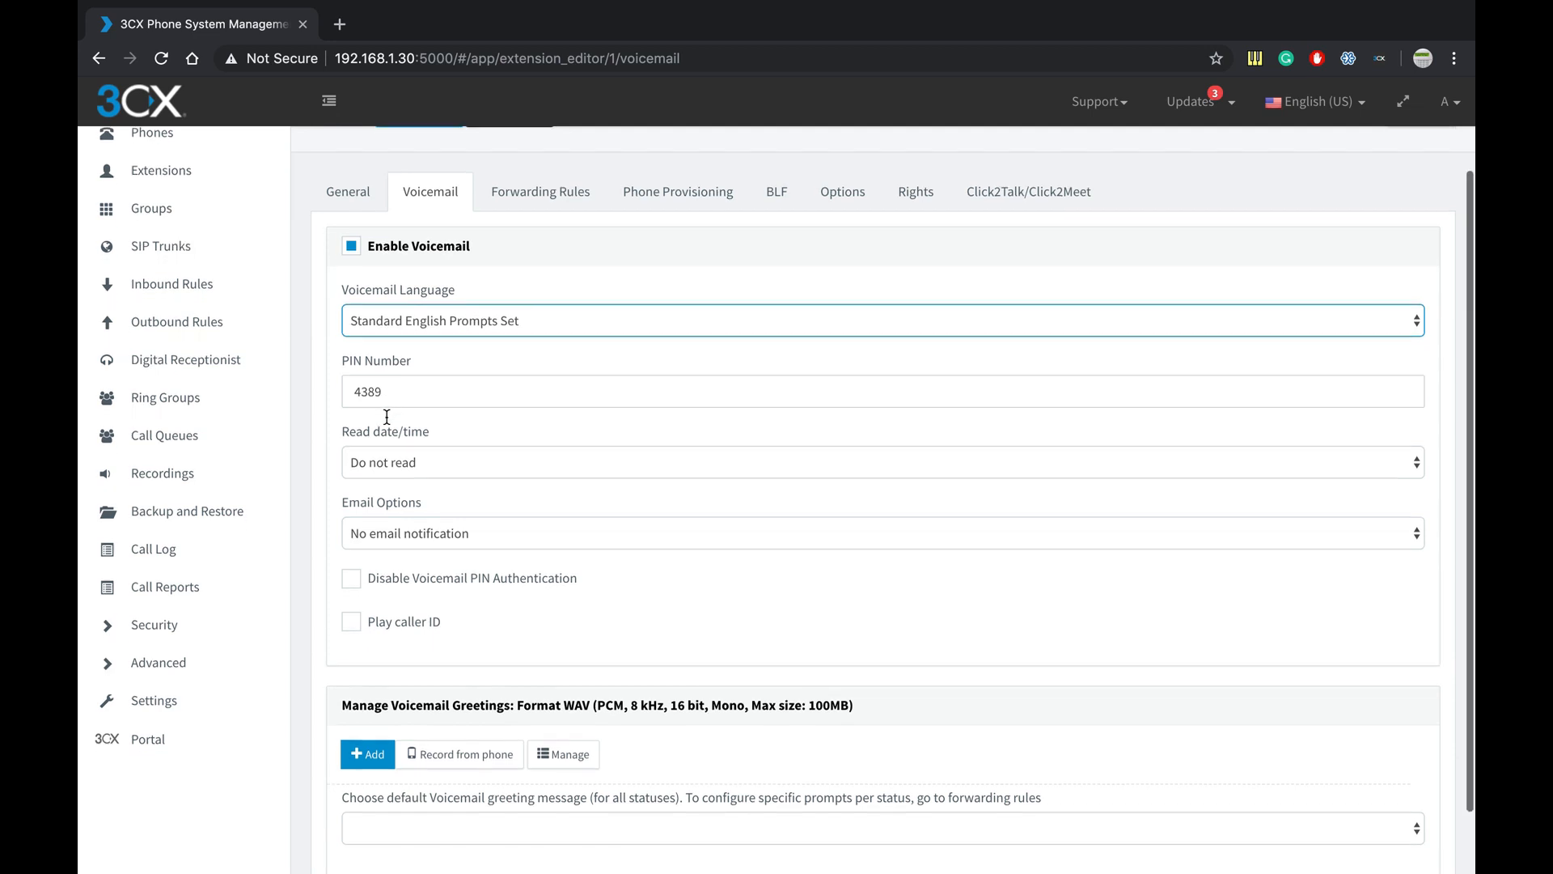
pyautogui.click(393, 382)
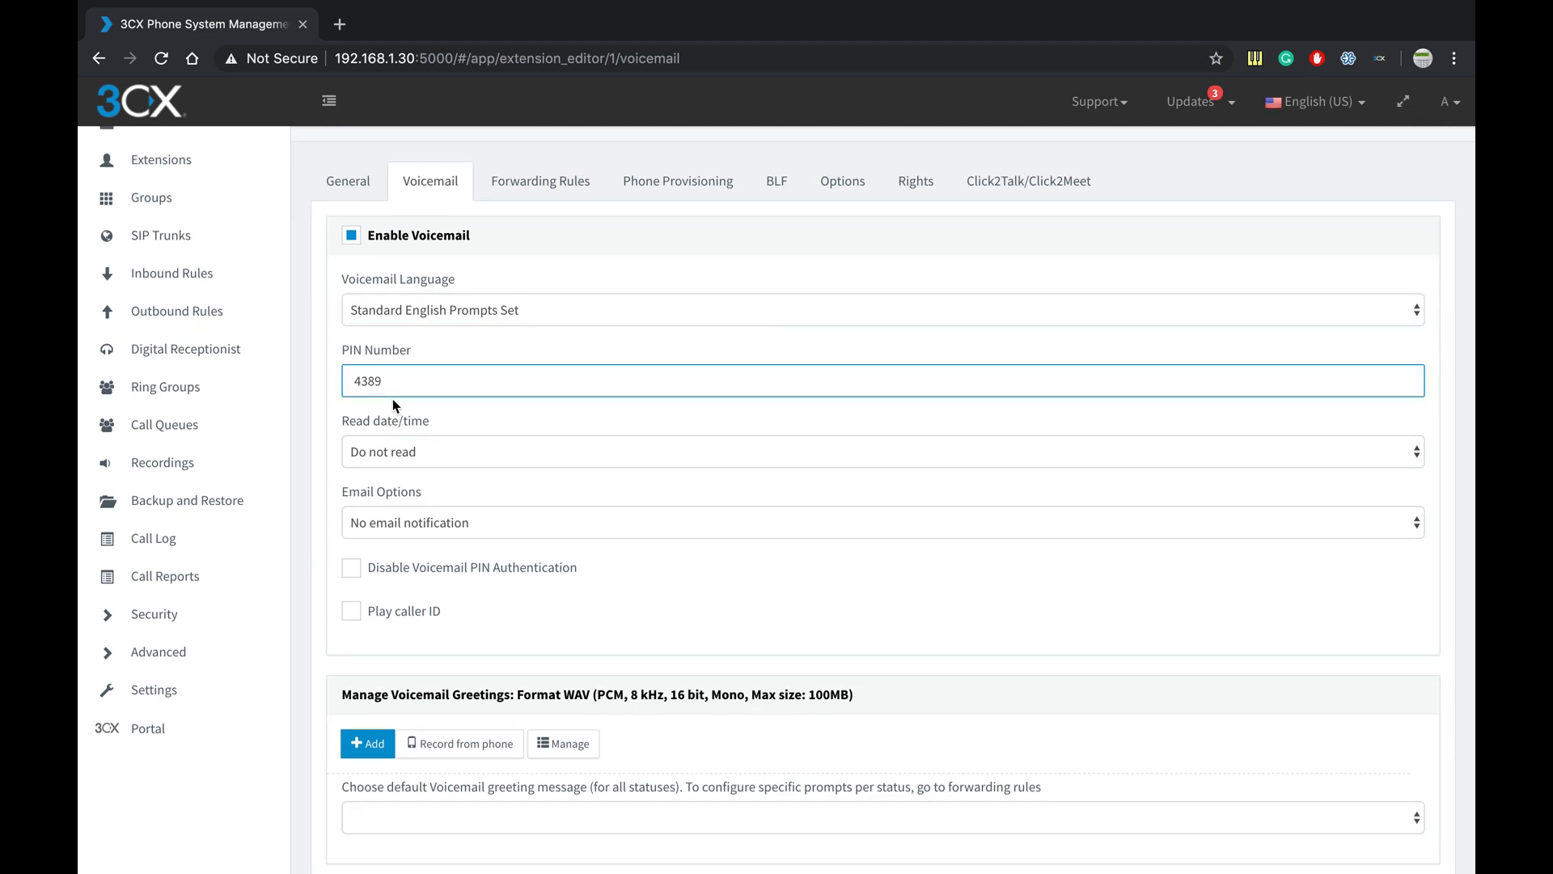
pyautogui.click(393, 403)
pyautogui.scroll(-2, 392, 403)
pyautogui.click(391, 403)
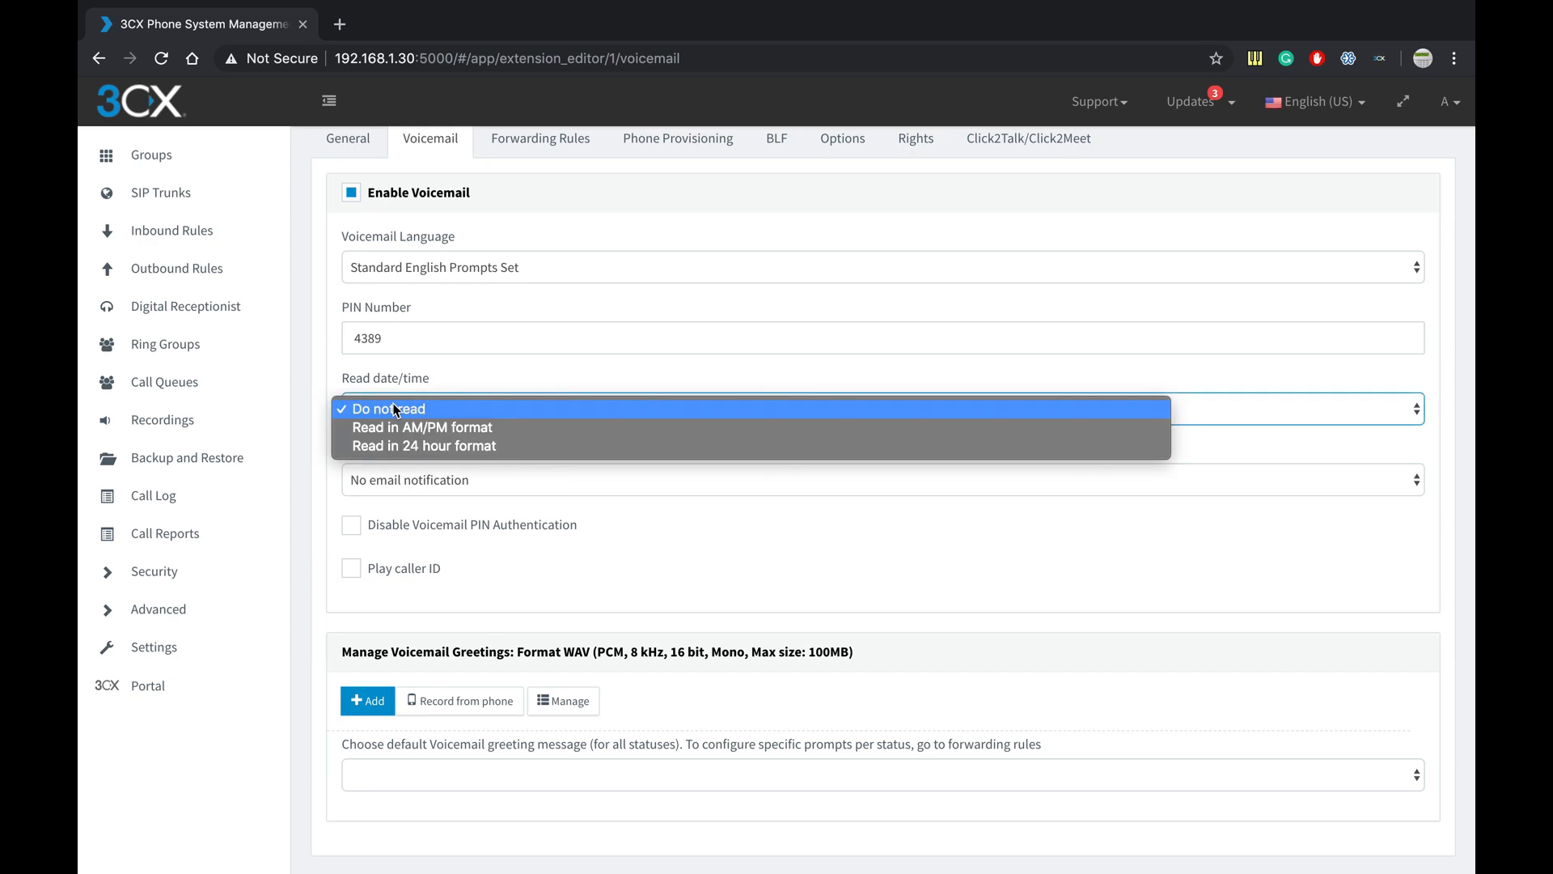
pyautogui.click(405, 377)
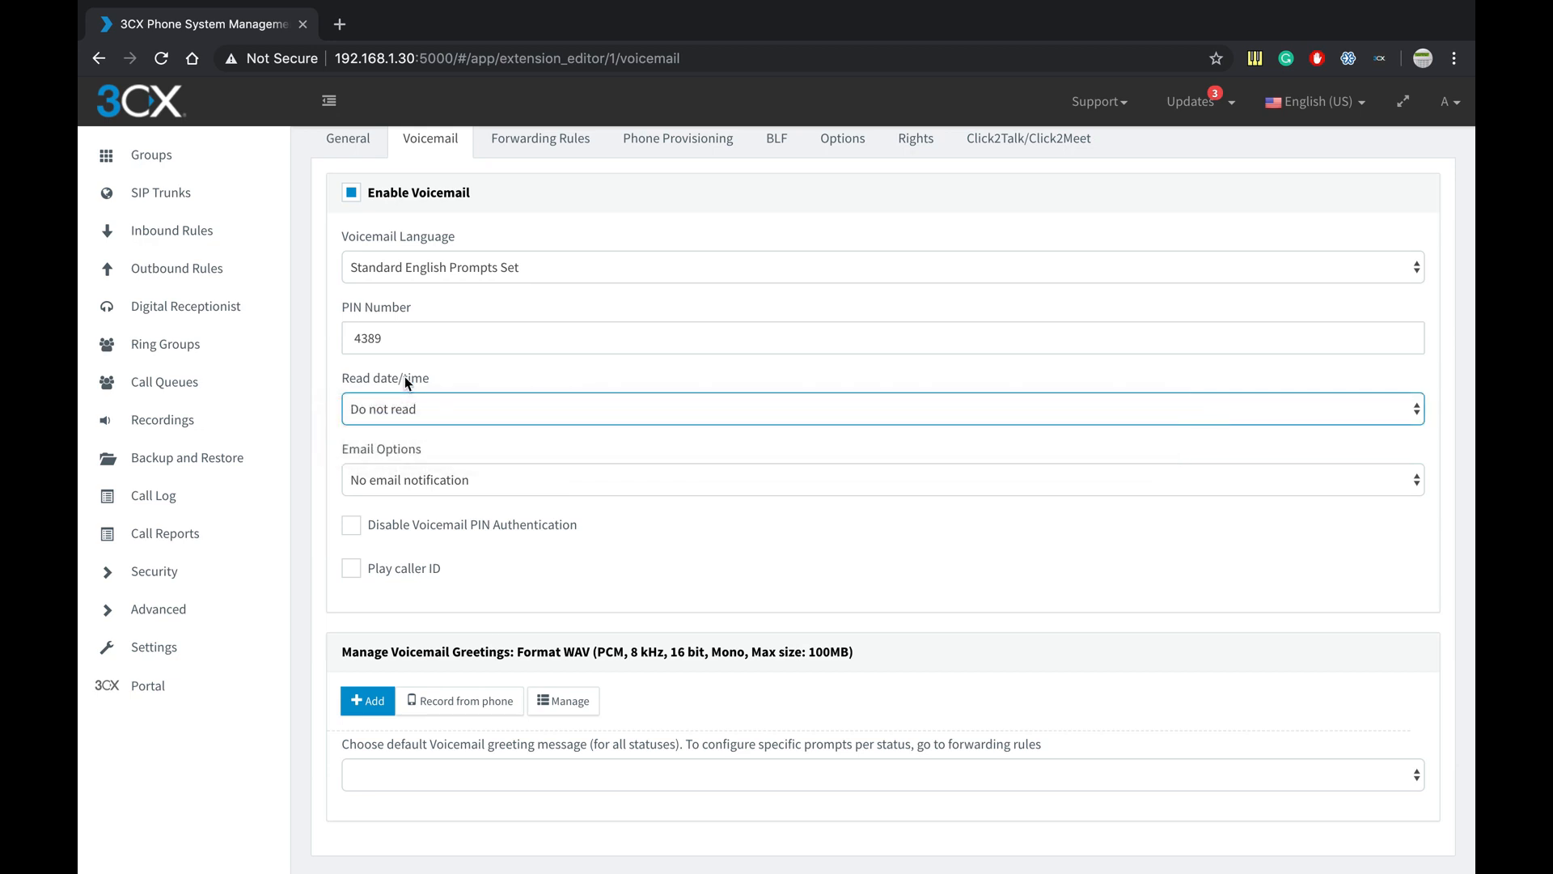
pyautogui.click(456, 399)
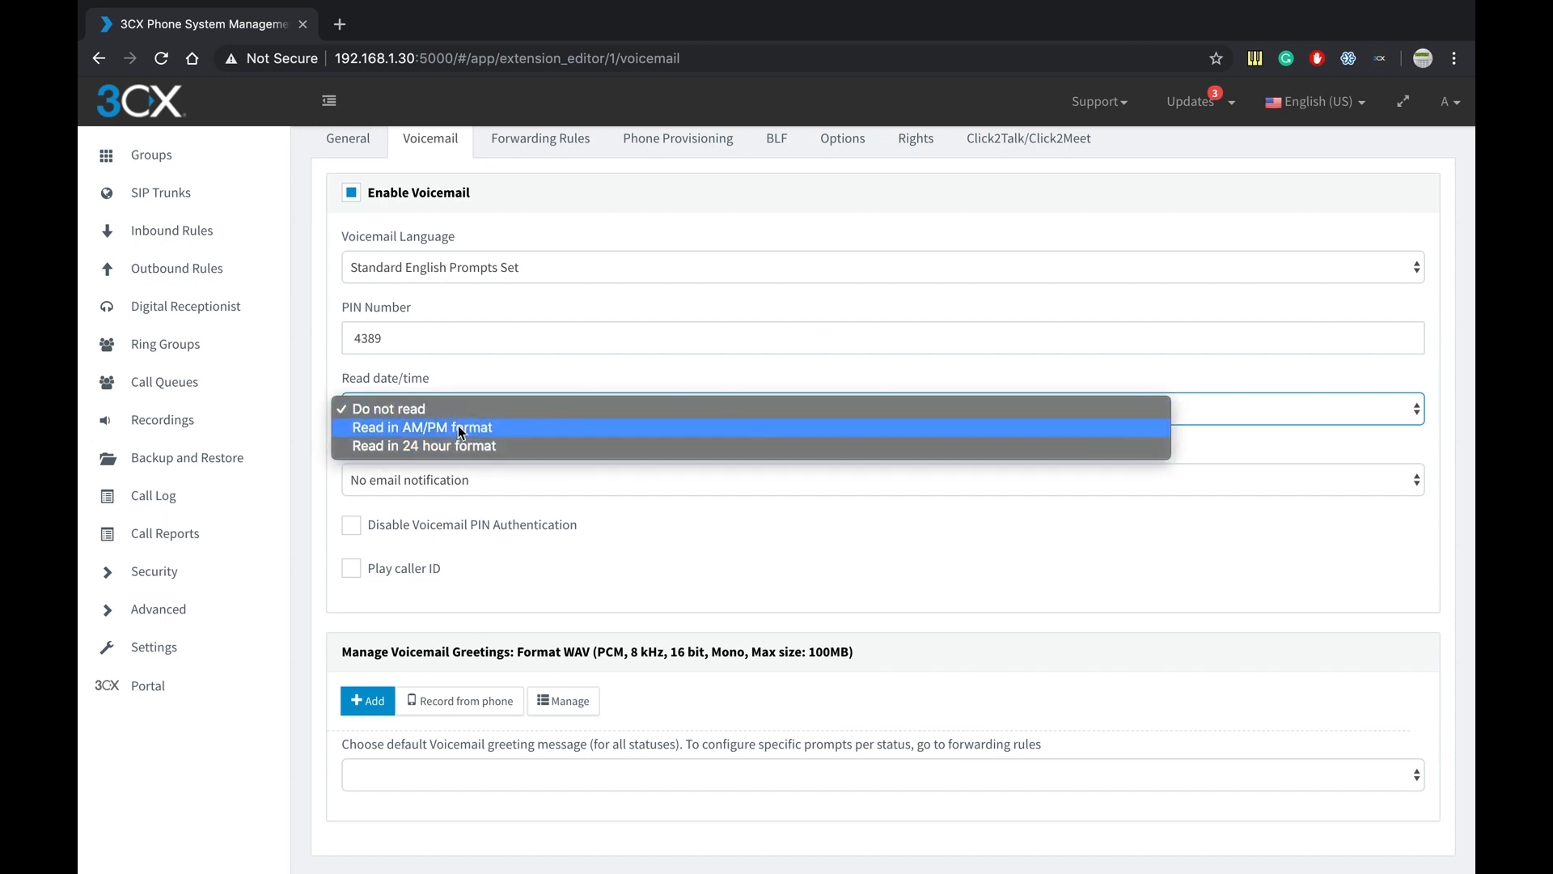
pyautogui.click(461, 384)
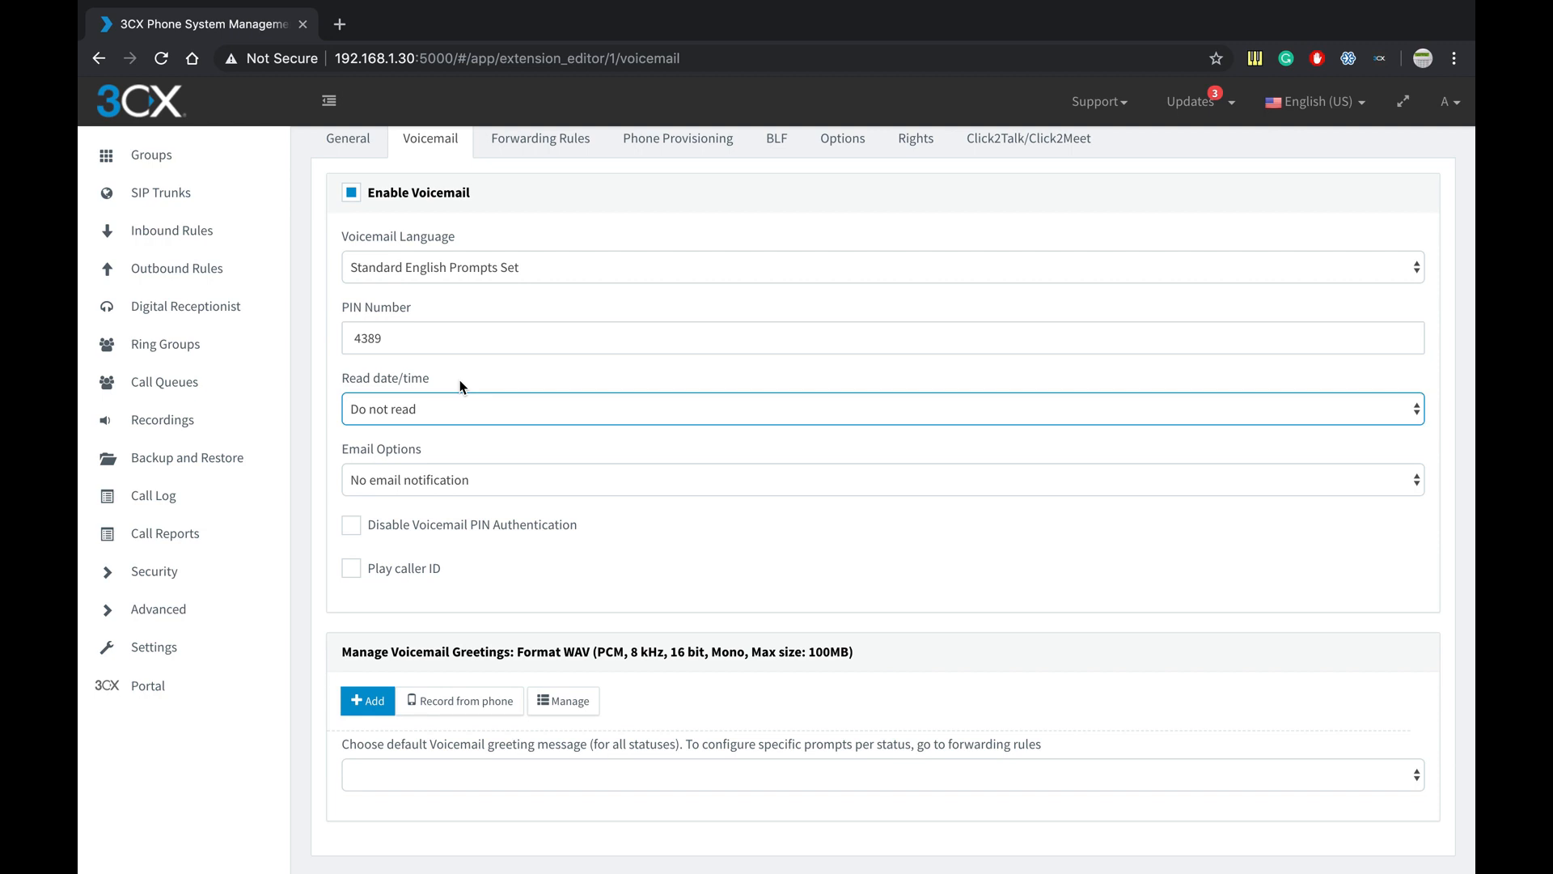
pyautogui.click(428, 479)
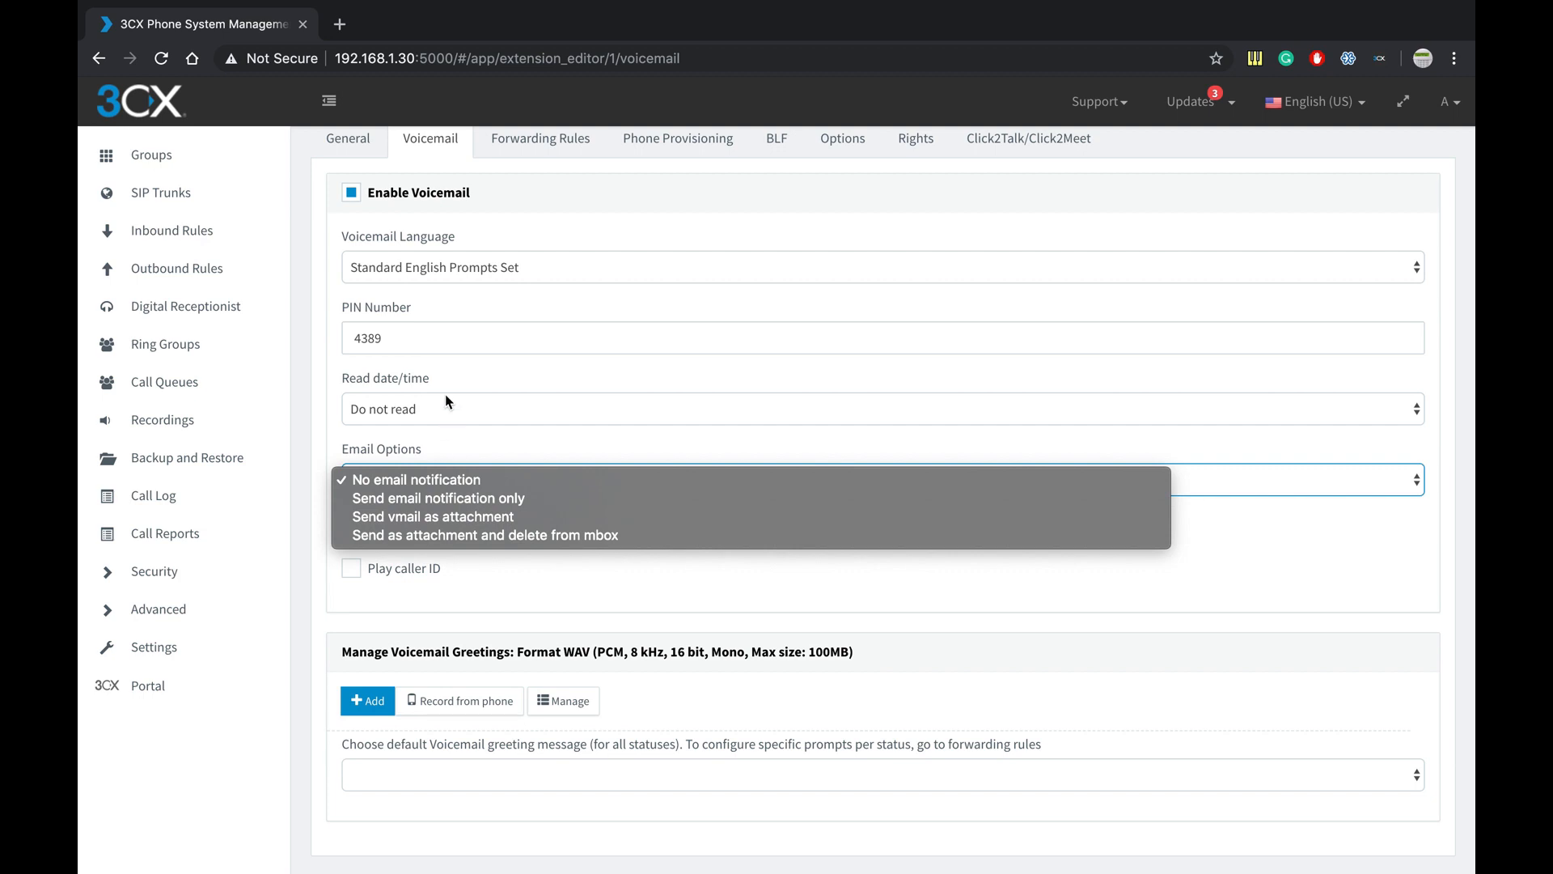
pyautogui.click(441, 443)
pyautogui.scroll(-1, 441, 440)
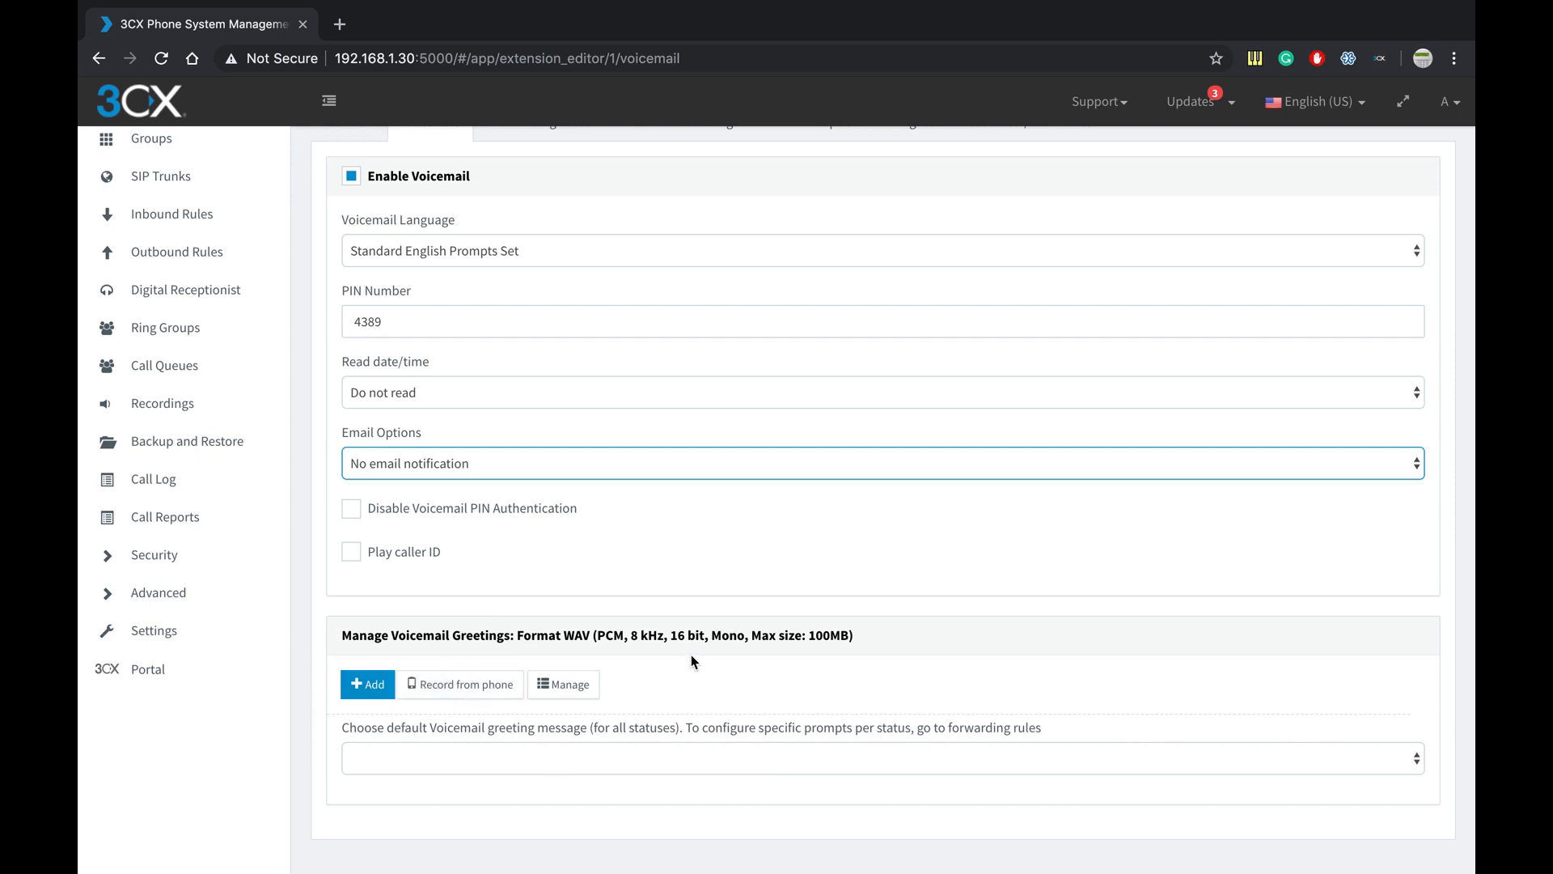
pyautogui.scroll(3, 690, 655)
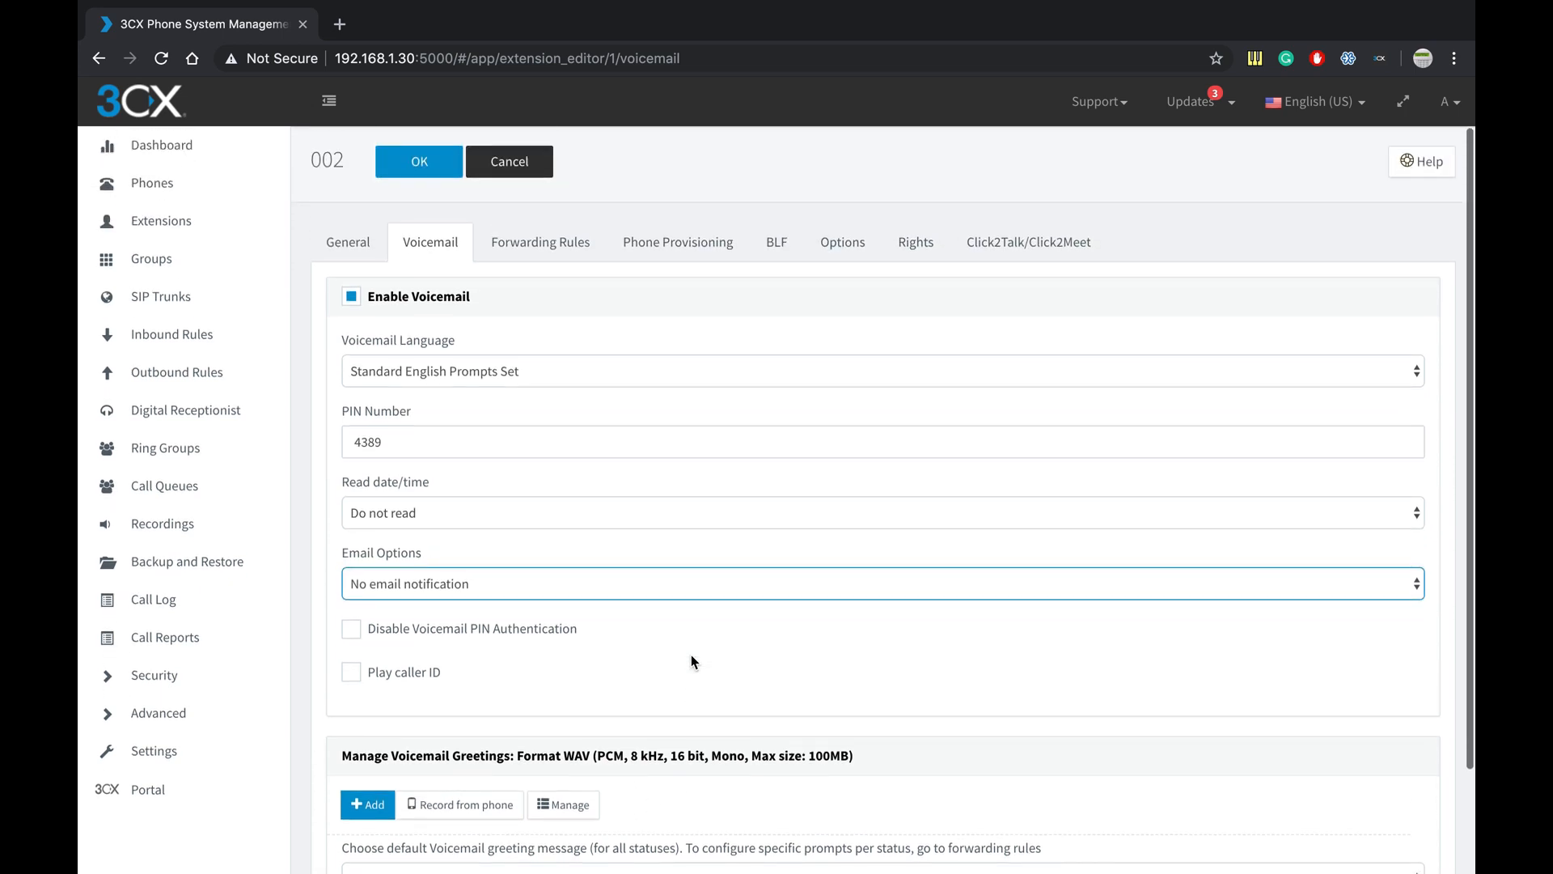
# - Glance at the Forwarding Rules, then show the Phone Provisioning settings for the Yealink T28
pyautogui.click(552, 250)
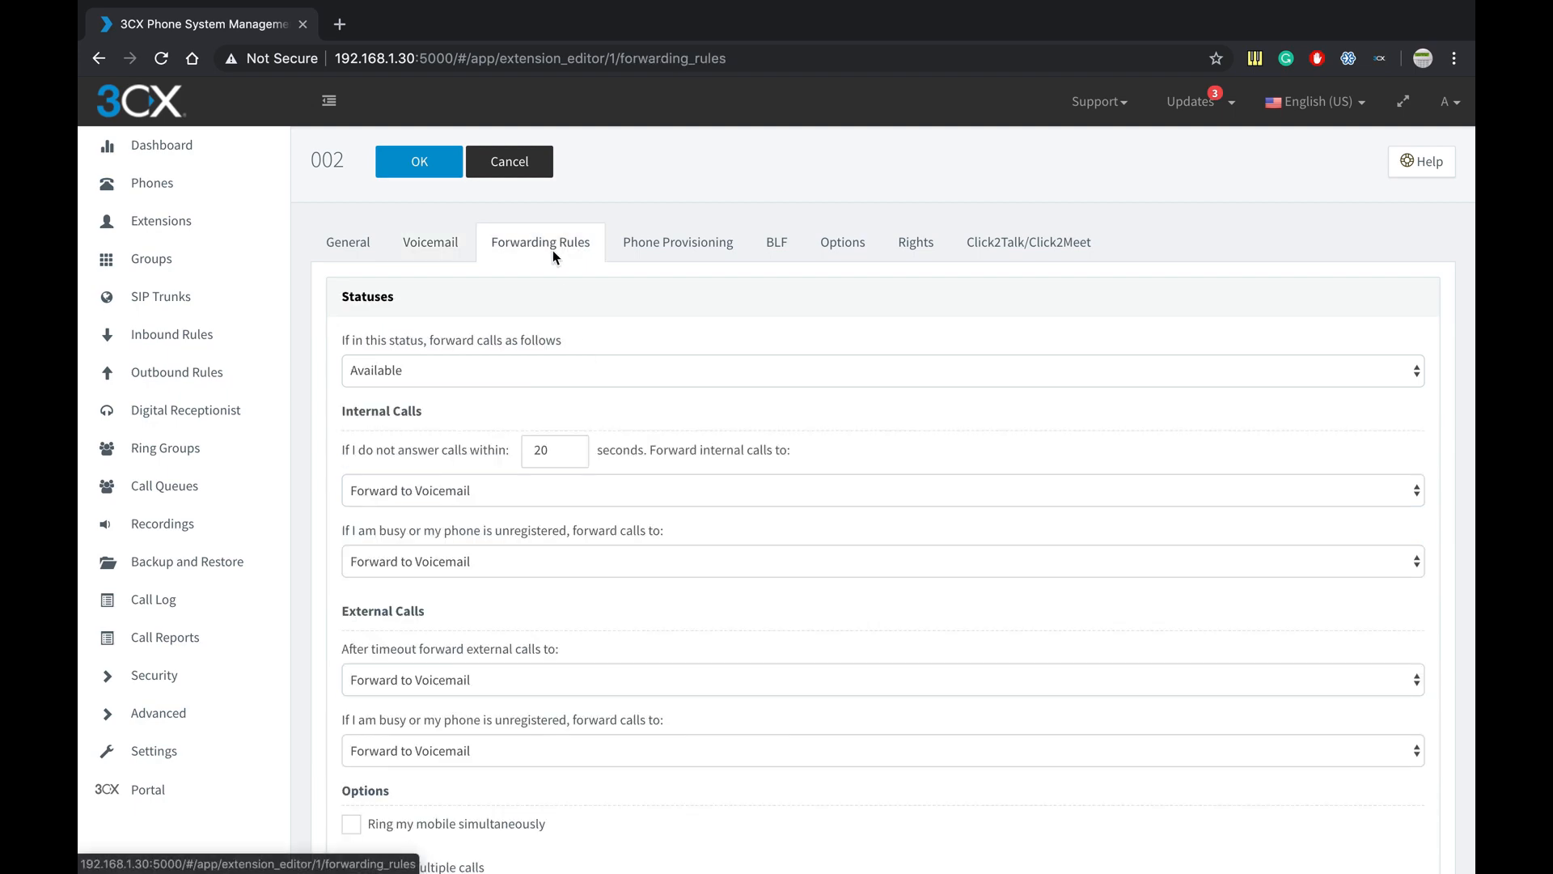
pyautogui.scroll(-7, 501, 418)
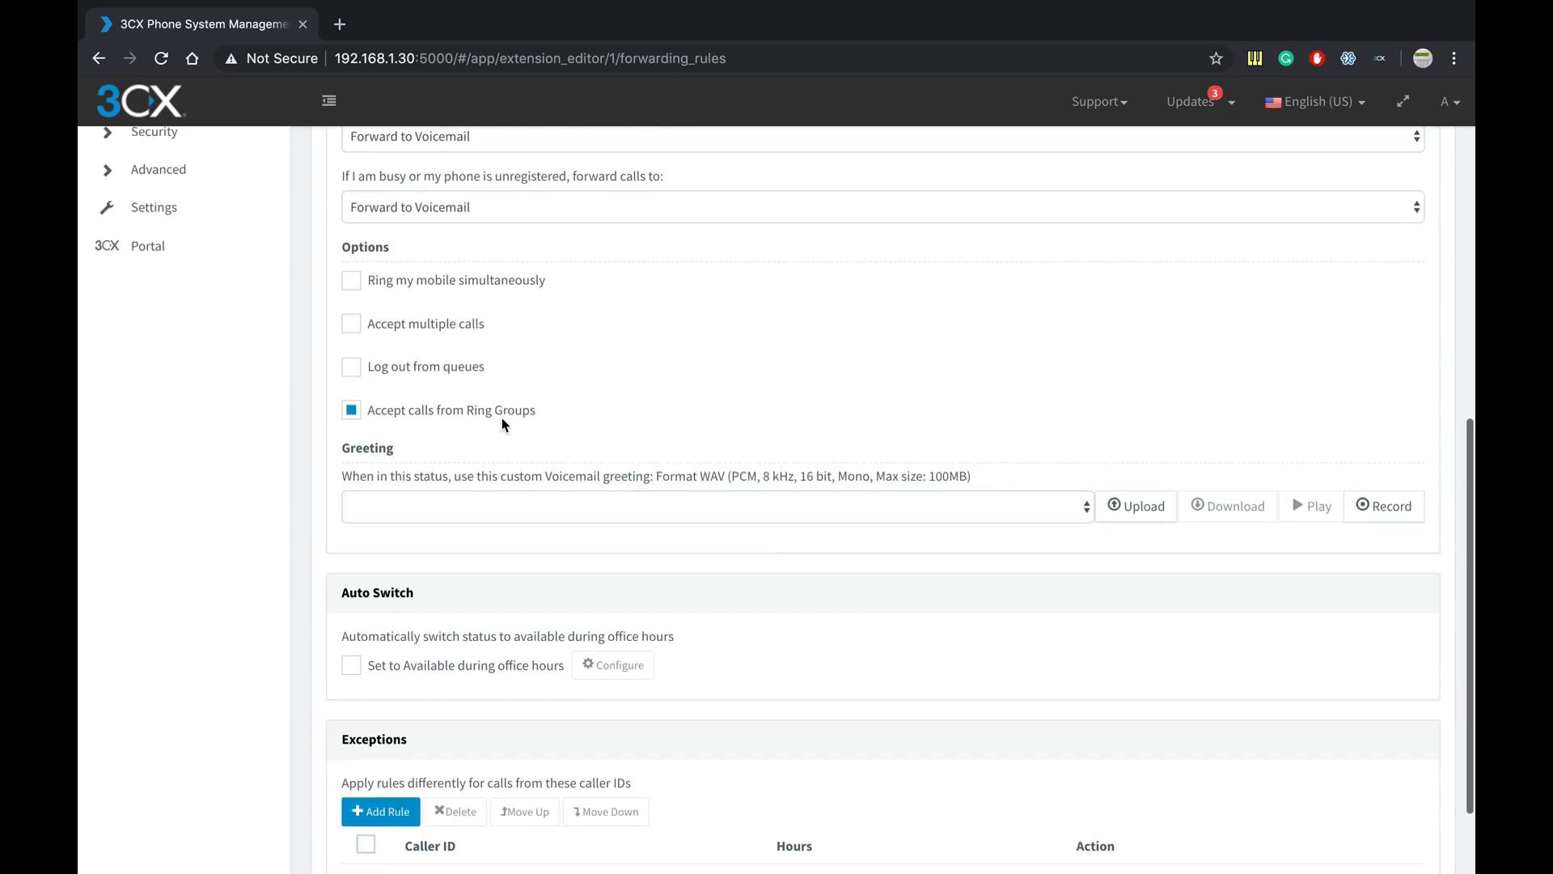
pyautogui.scroll(7, 501, 417)
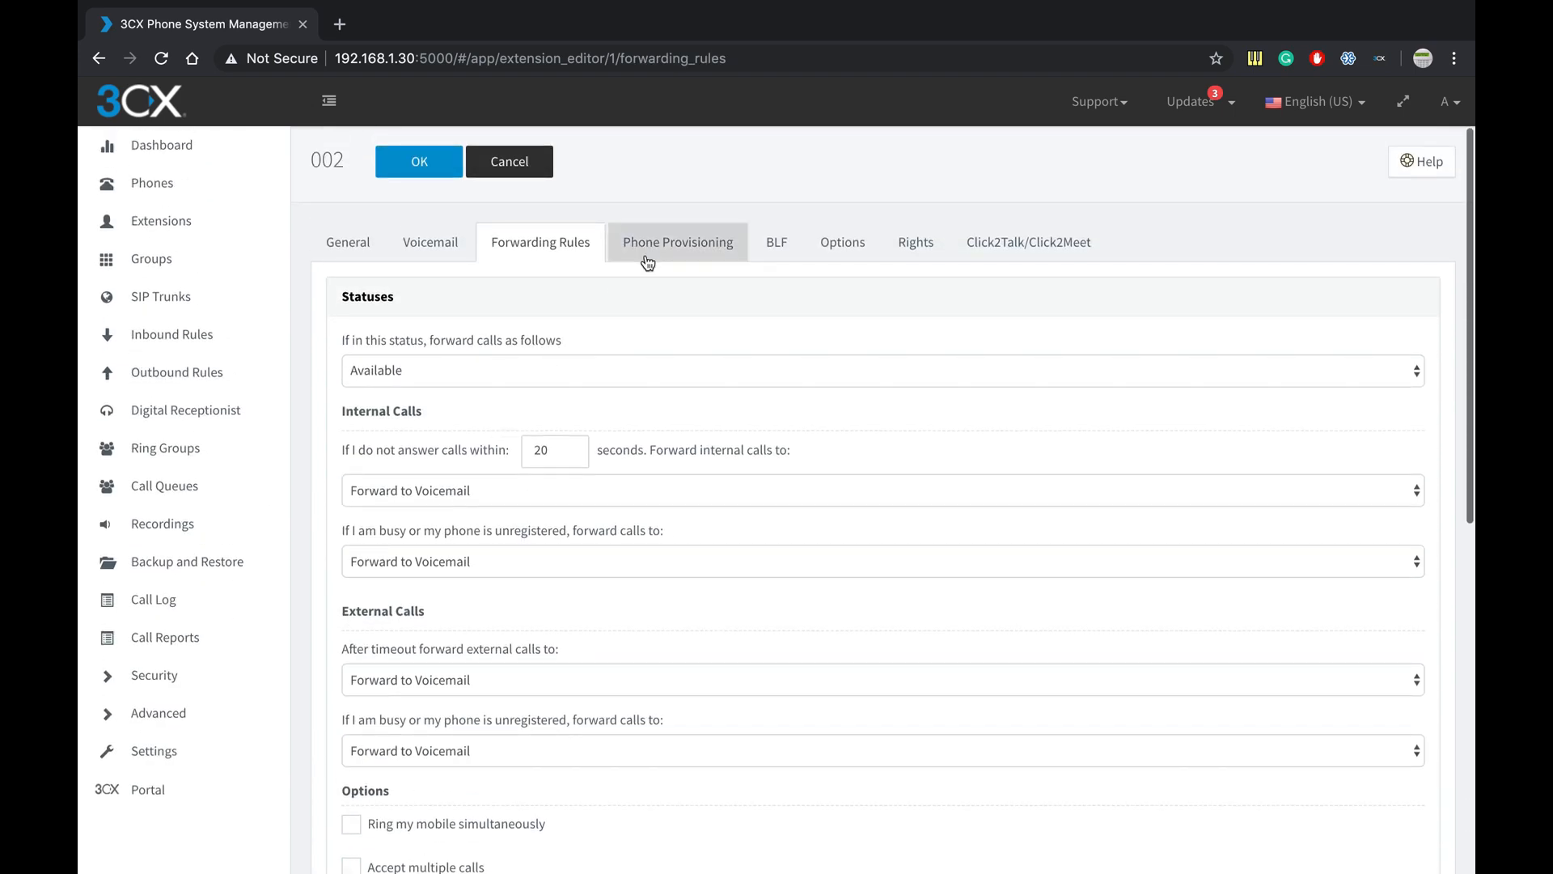
pyautogui.click(648, 254)
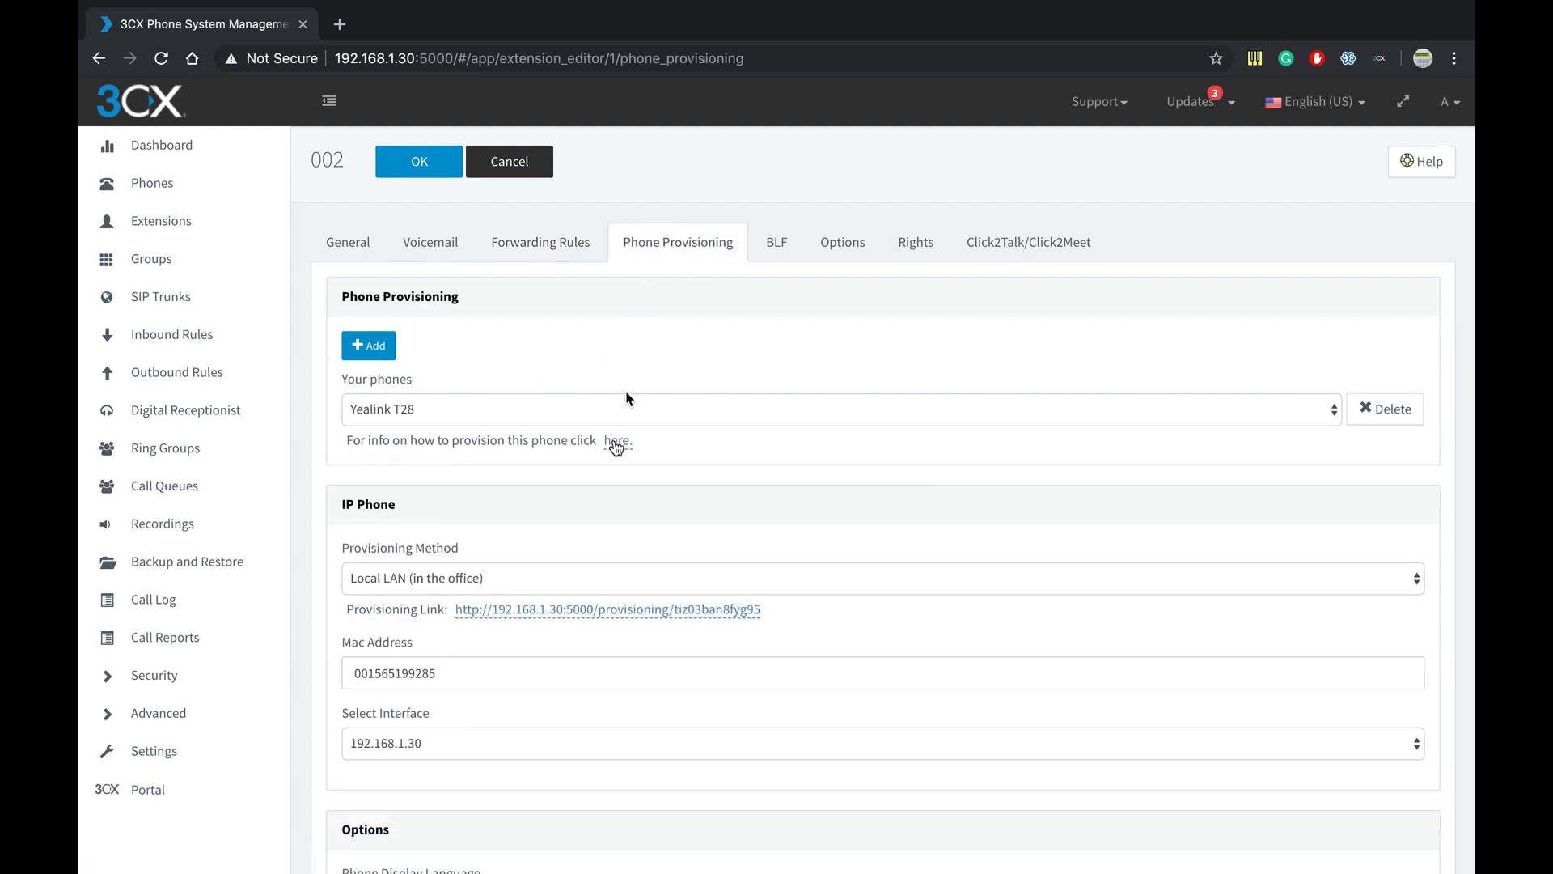
pyautogui.scroll(-1, 614, 450)
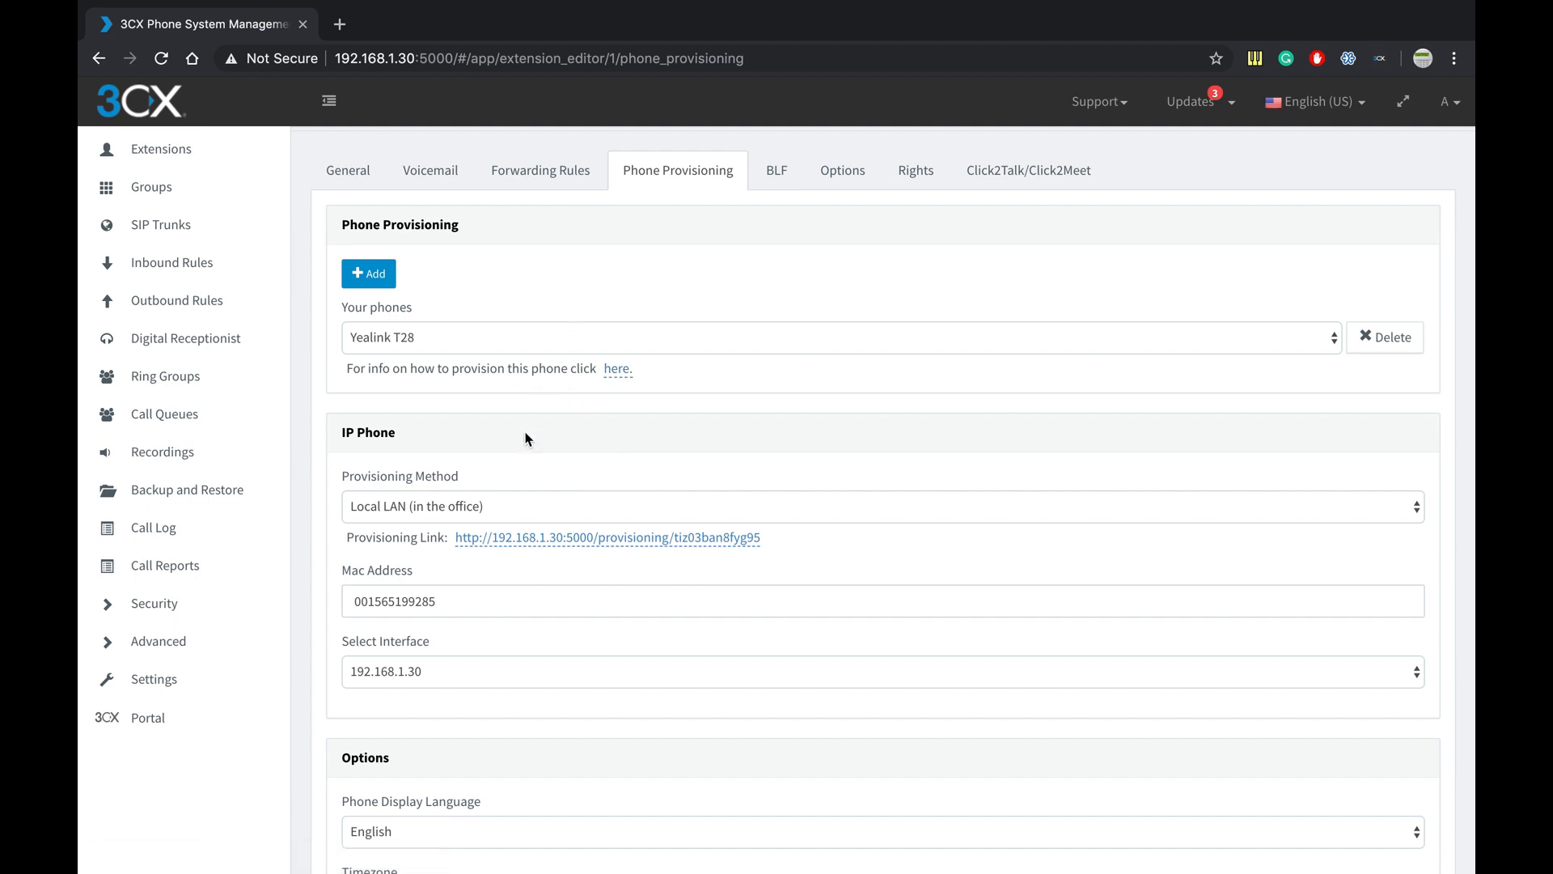
pyautogui.scroll(-1, 463, 662)
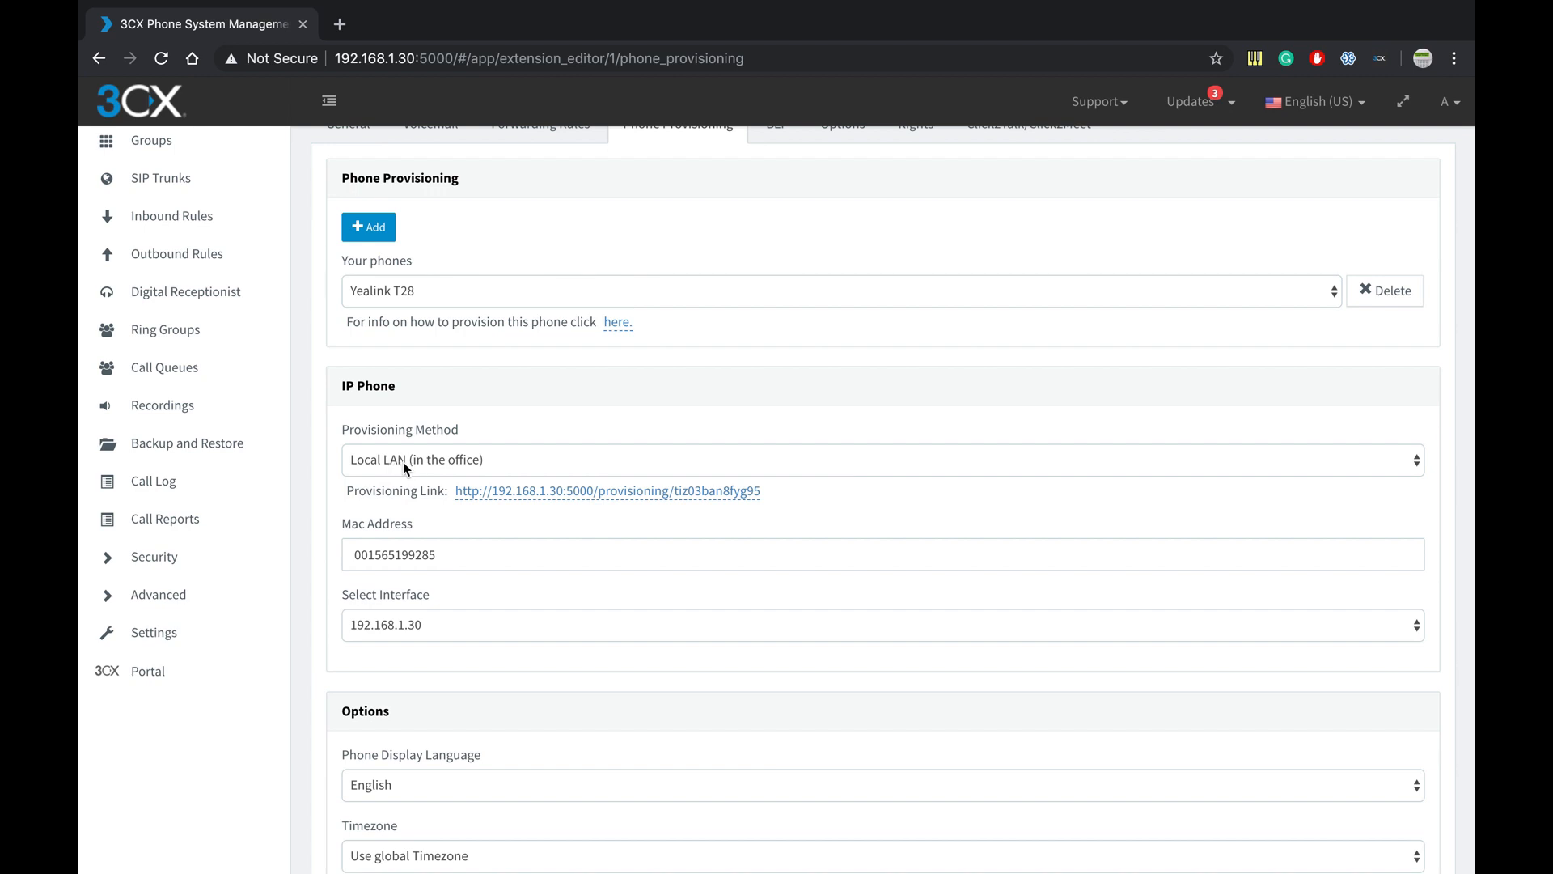
# - Keep provisioning method Local LAN and interface 192.168.1.30, reviewing codecs PCMU, PCMA, G722, G729
pyautogui.click(431, 462)
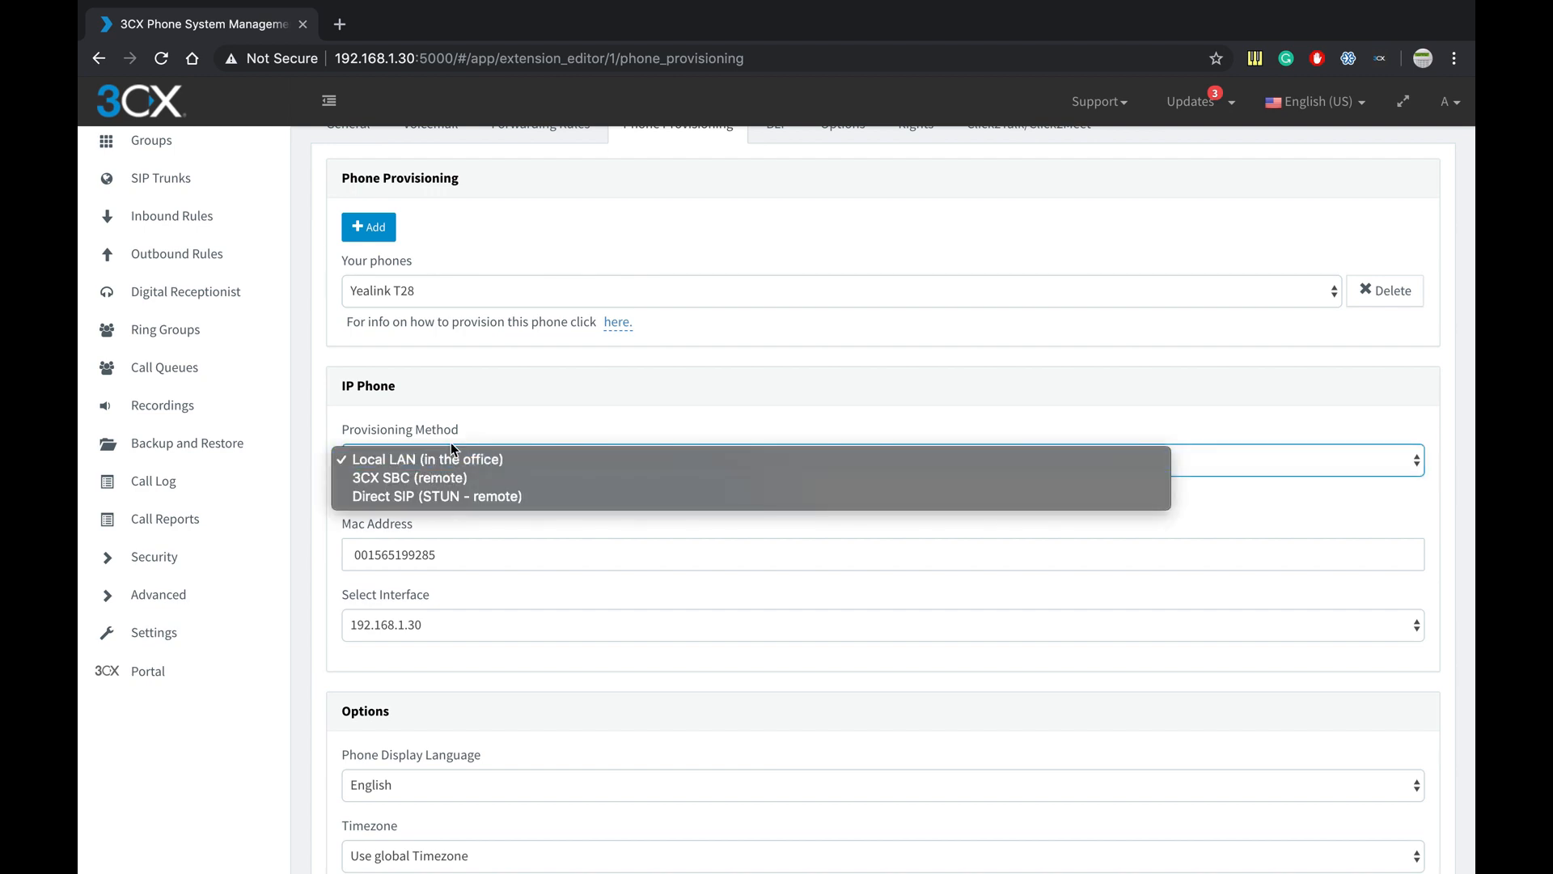
pyautogui.click(449, 453)
pyautogui.scroll(-1, 461, 502)
pyautogui.scroll(-1, 461, 502)
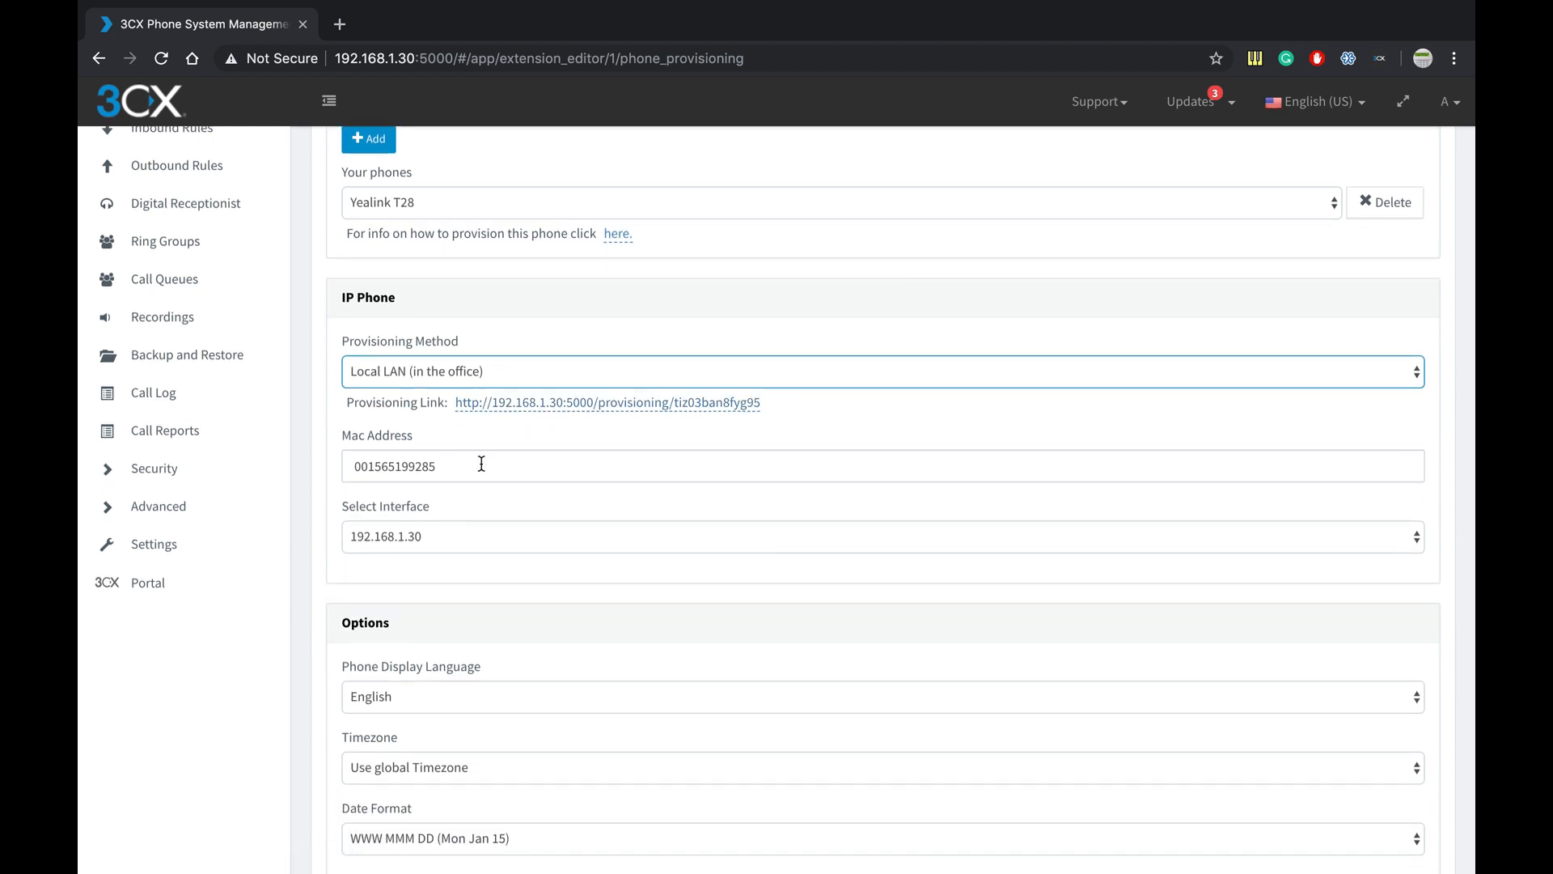
pyautogui.click(475, 544)
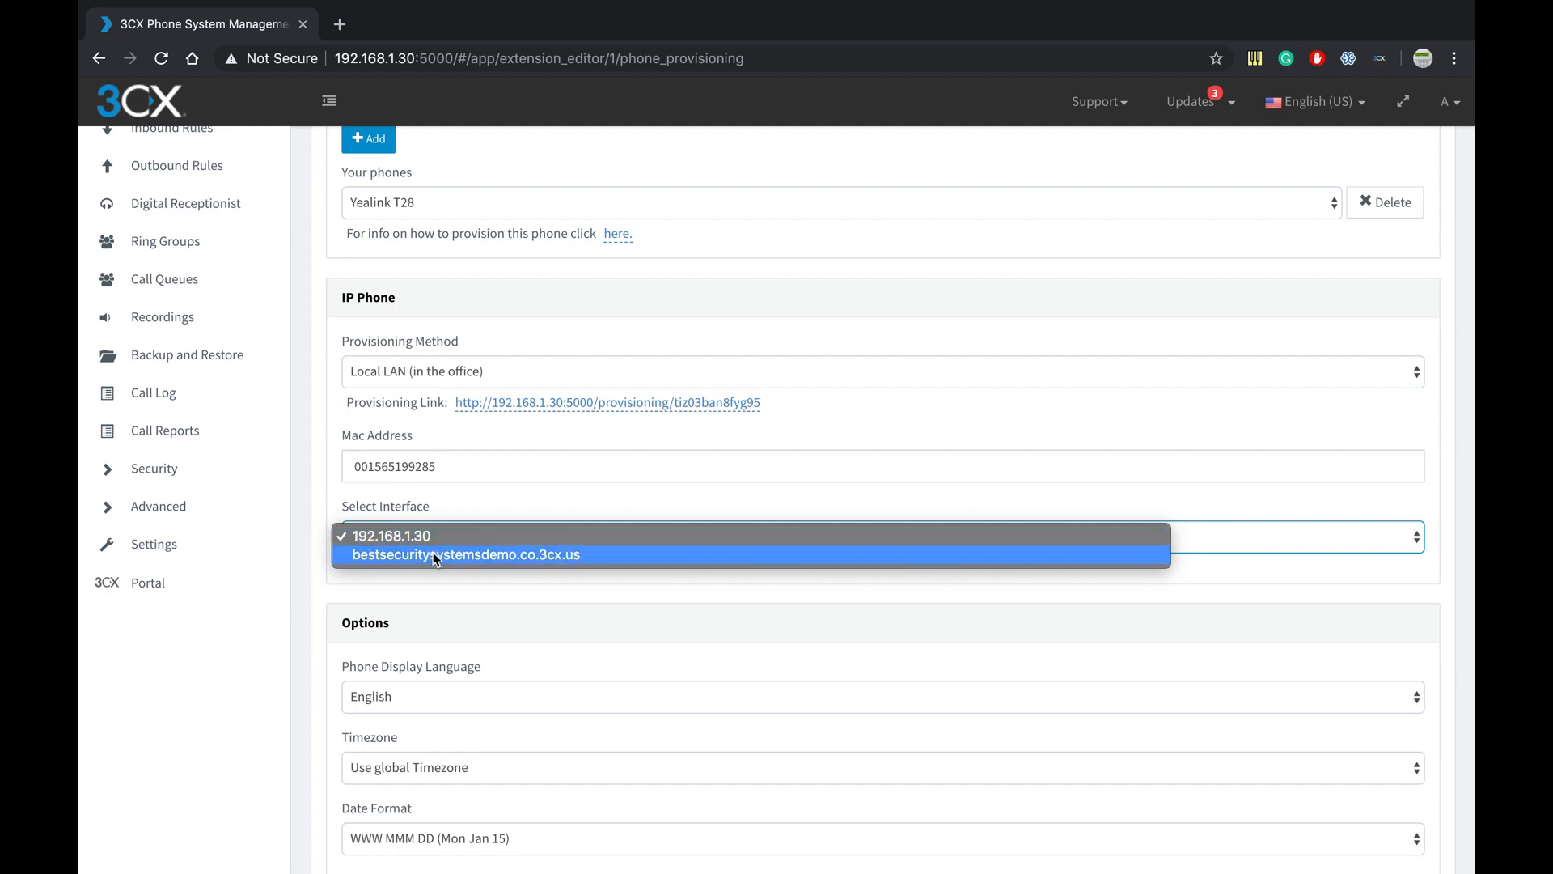
pyautogui.click(464, 509)
pyautogui.scroll(-1, 465, 508)
pyautogui.scroll(-2, 466, 512)
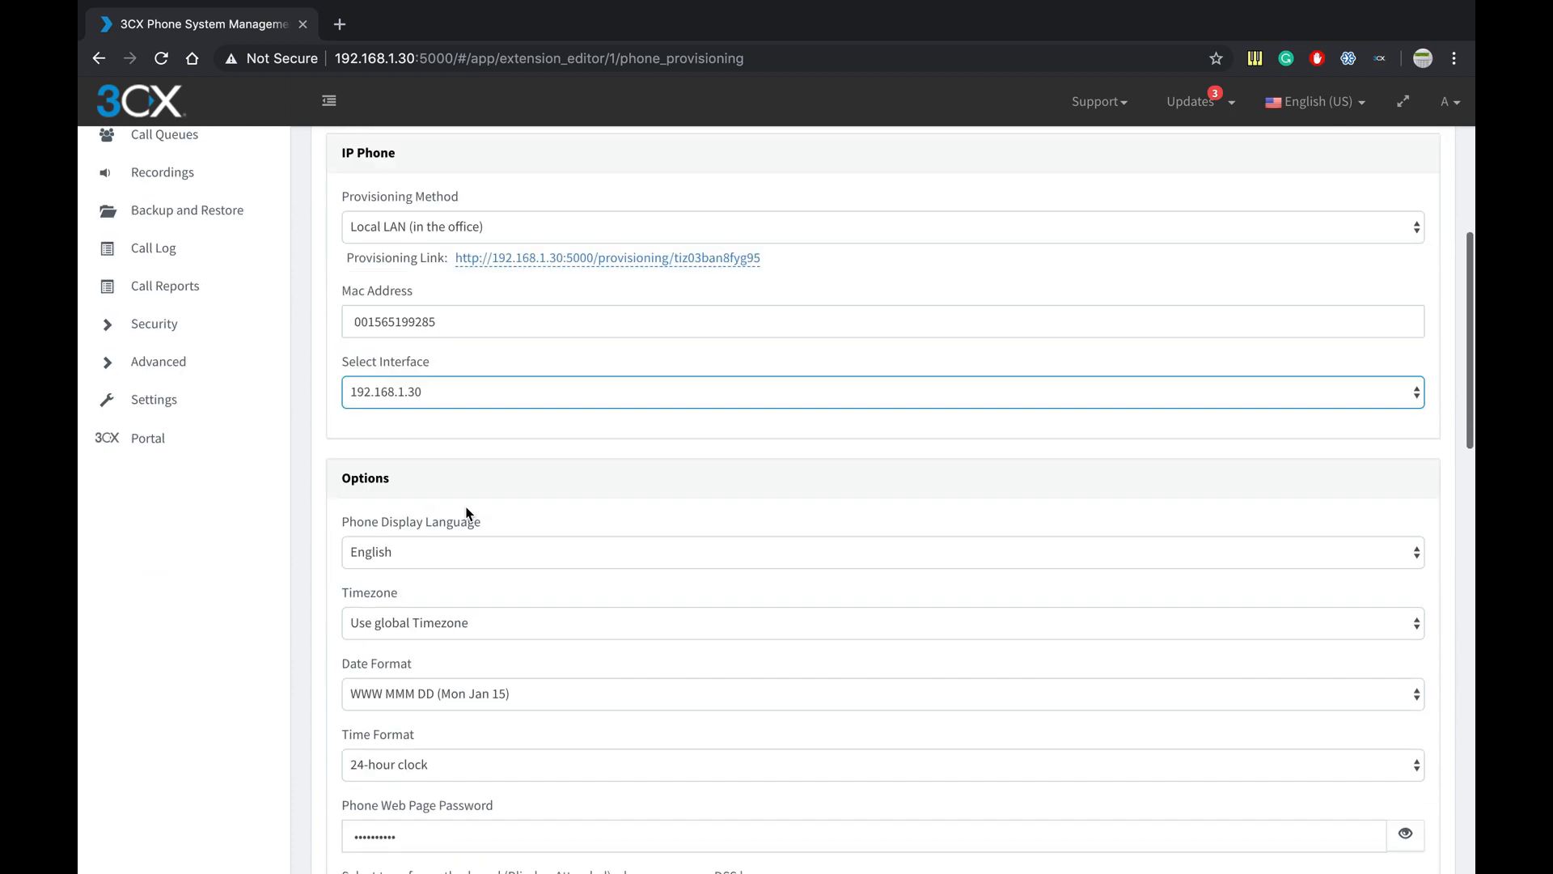
pyautogui.scroll(-1, 477, 480)
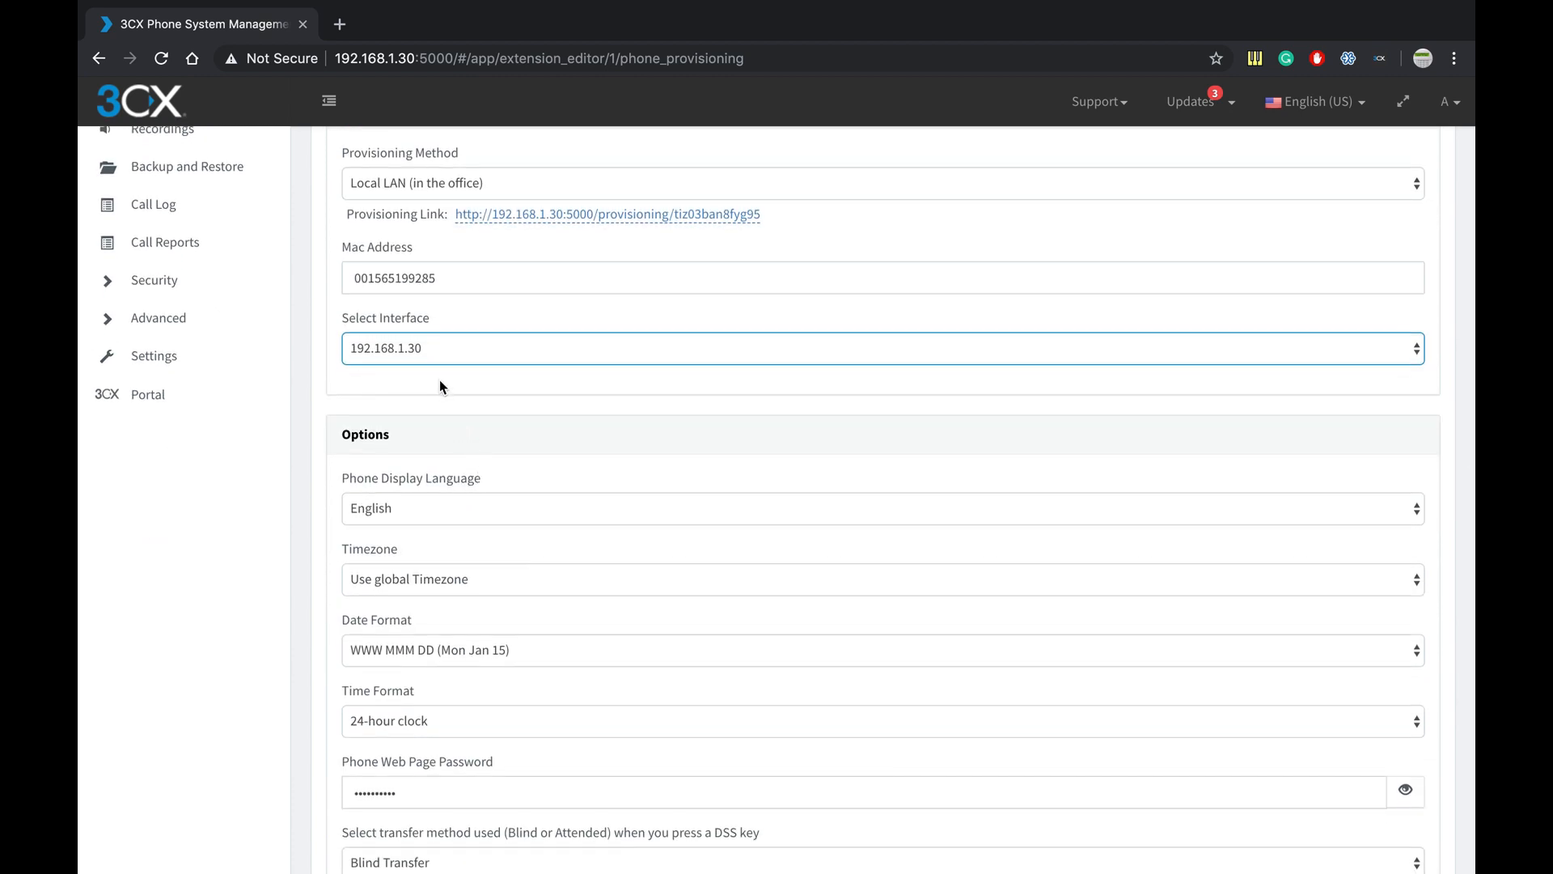
pyautogui.scroll(1, 439, 380)
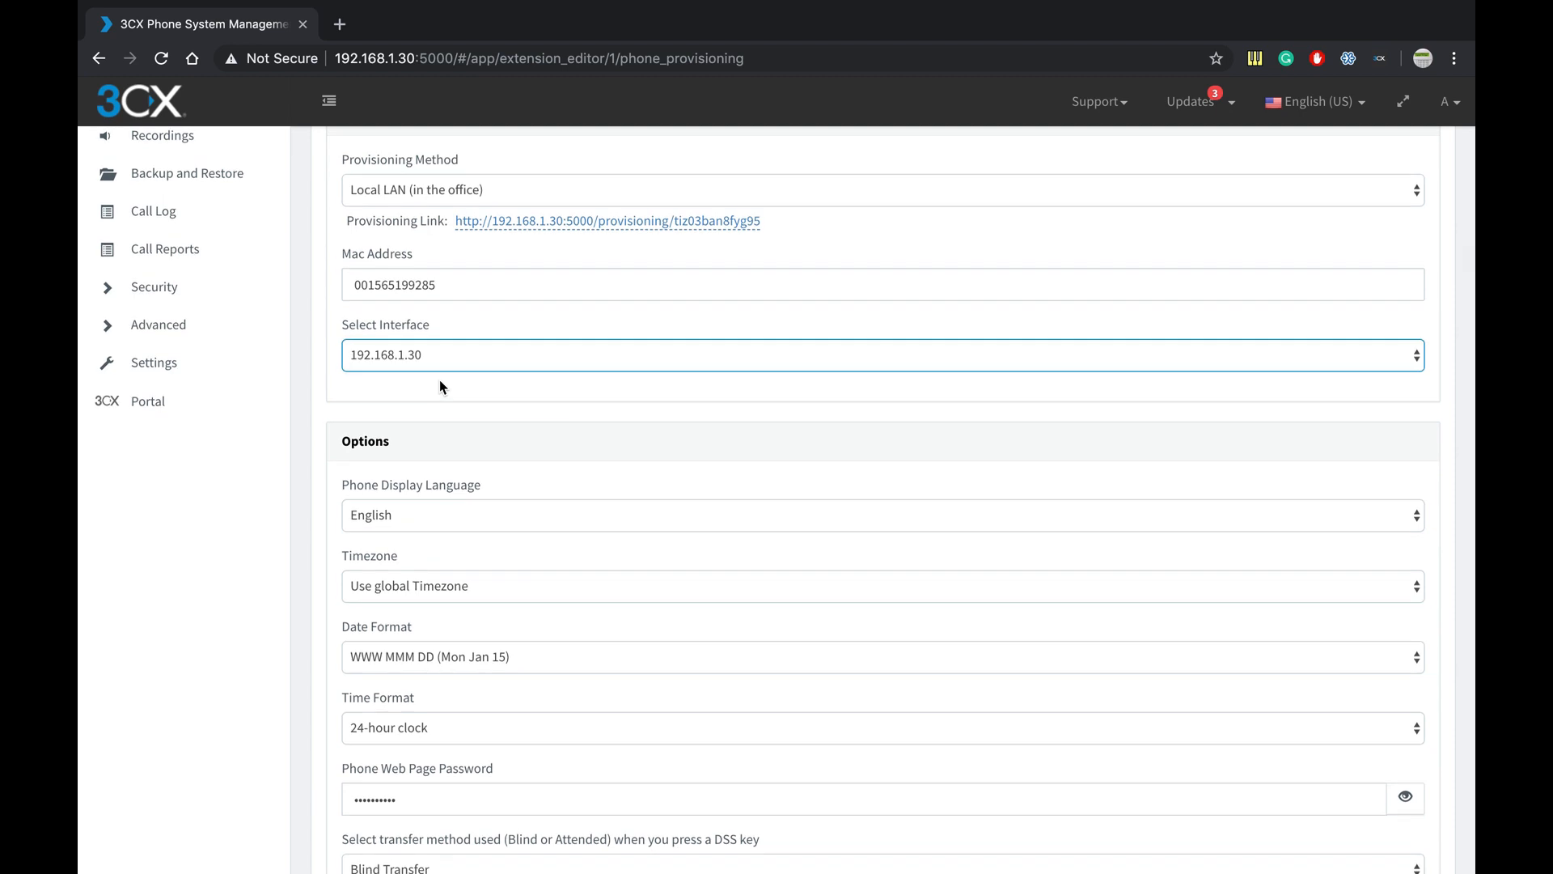
pyautogui.scroll(-3, 439, 380)
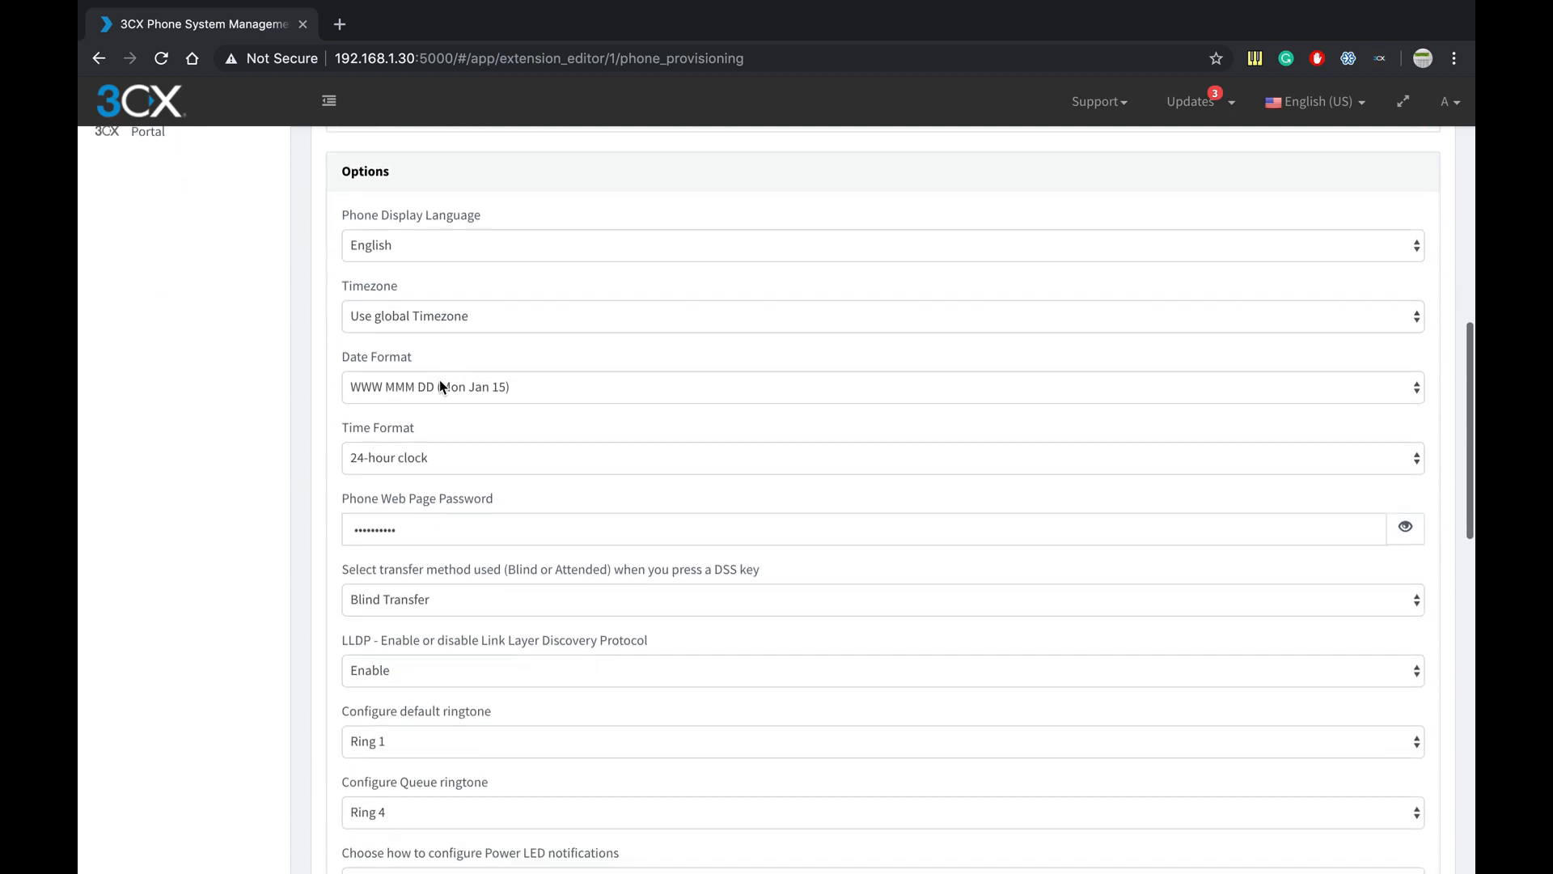
pyautogui.scroll(-1, 439, 382)
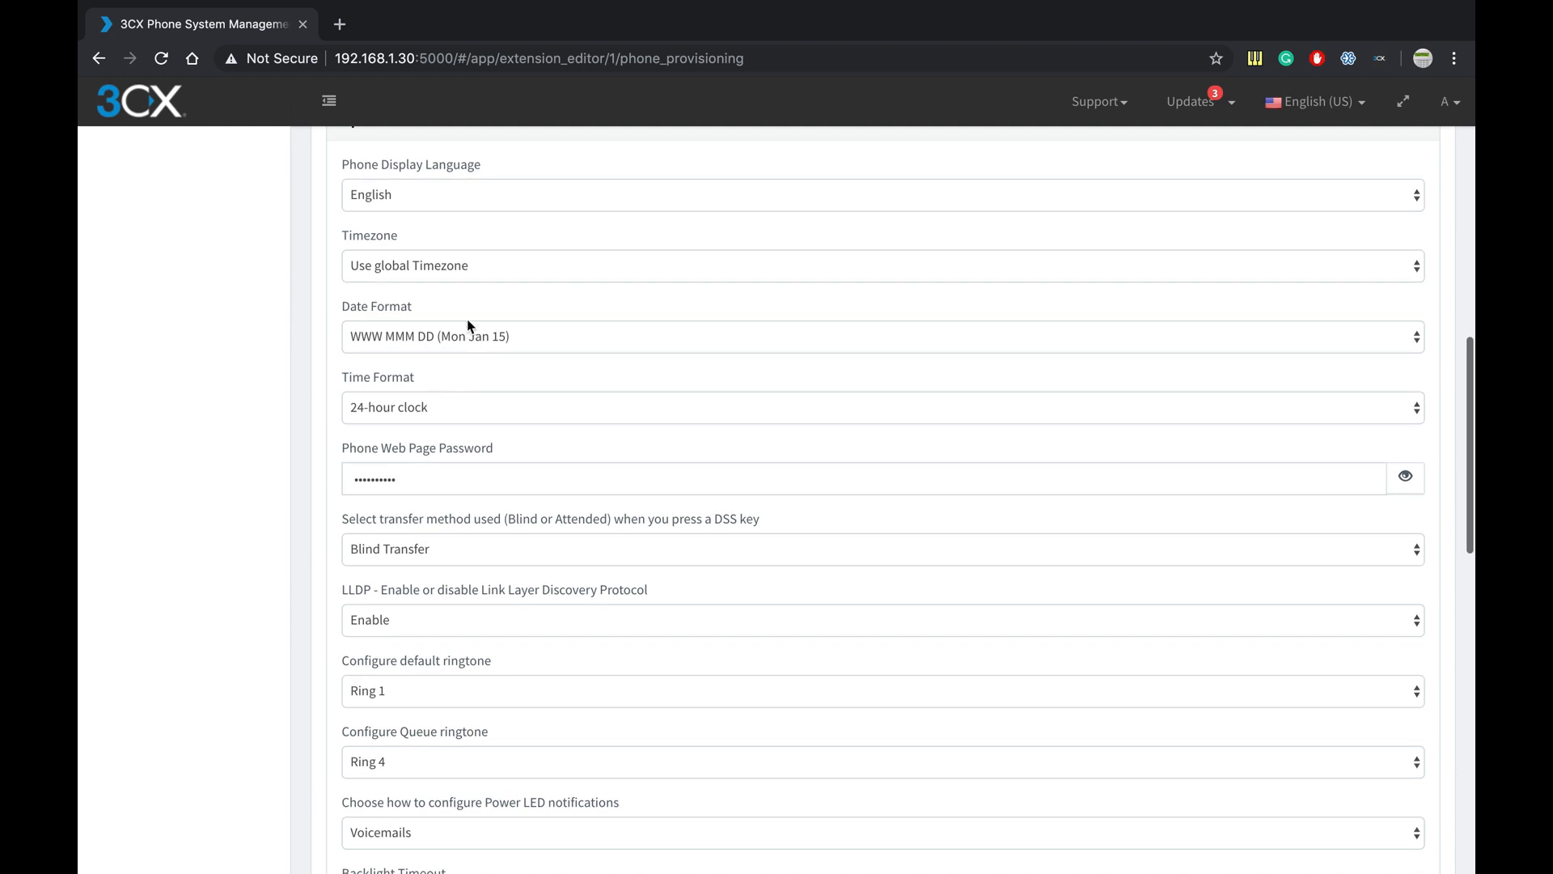
pyautogui.scroll(-2, 506, 537)
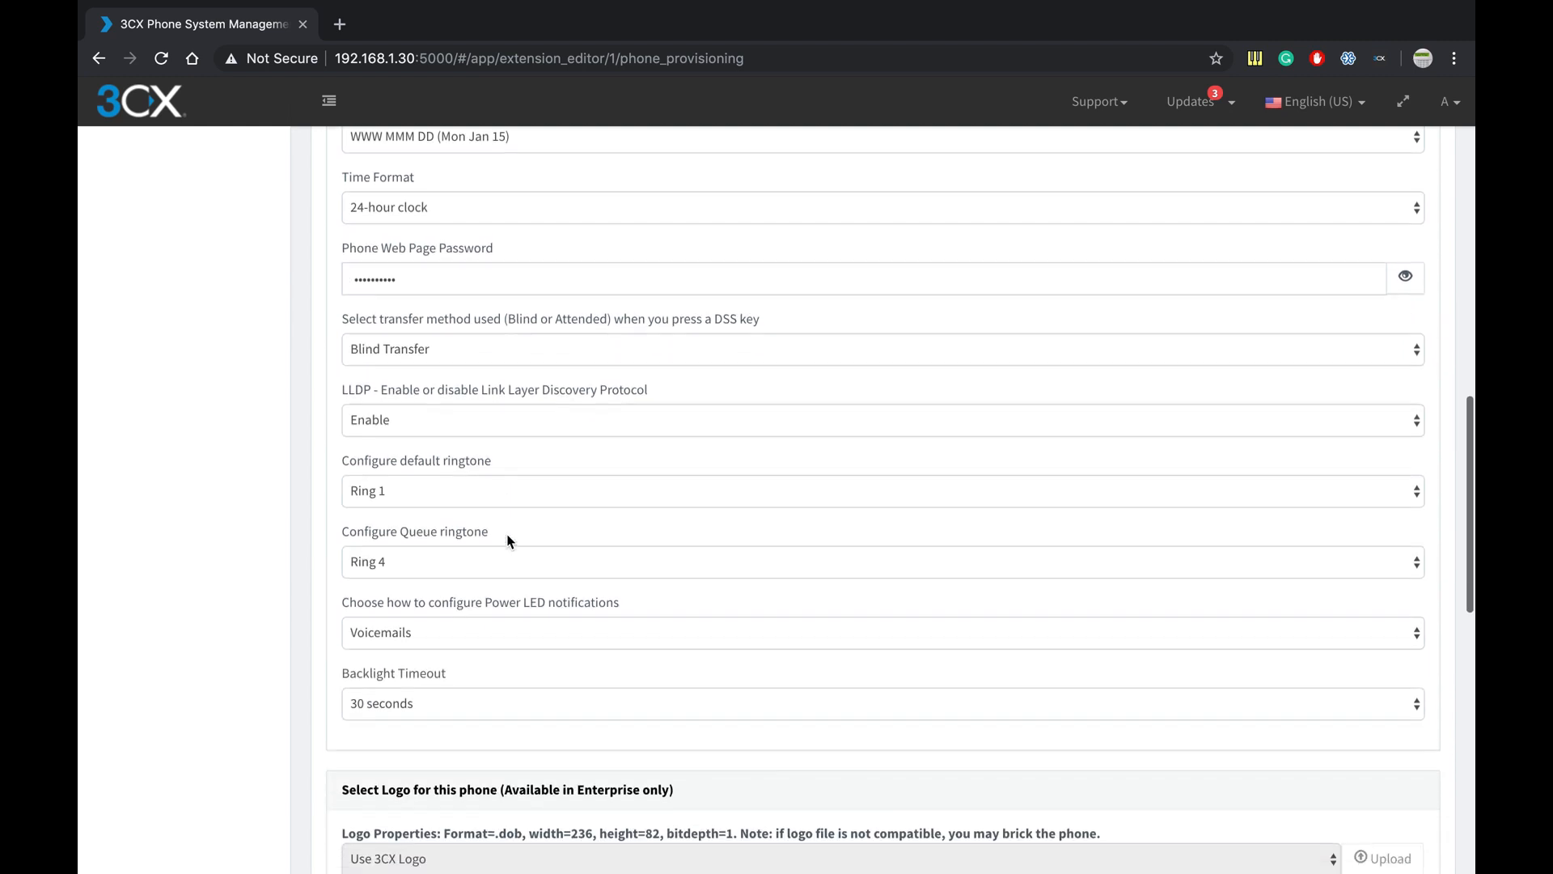
pyautogui.scroll(-5, 507, 540)
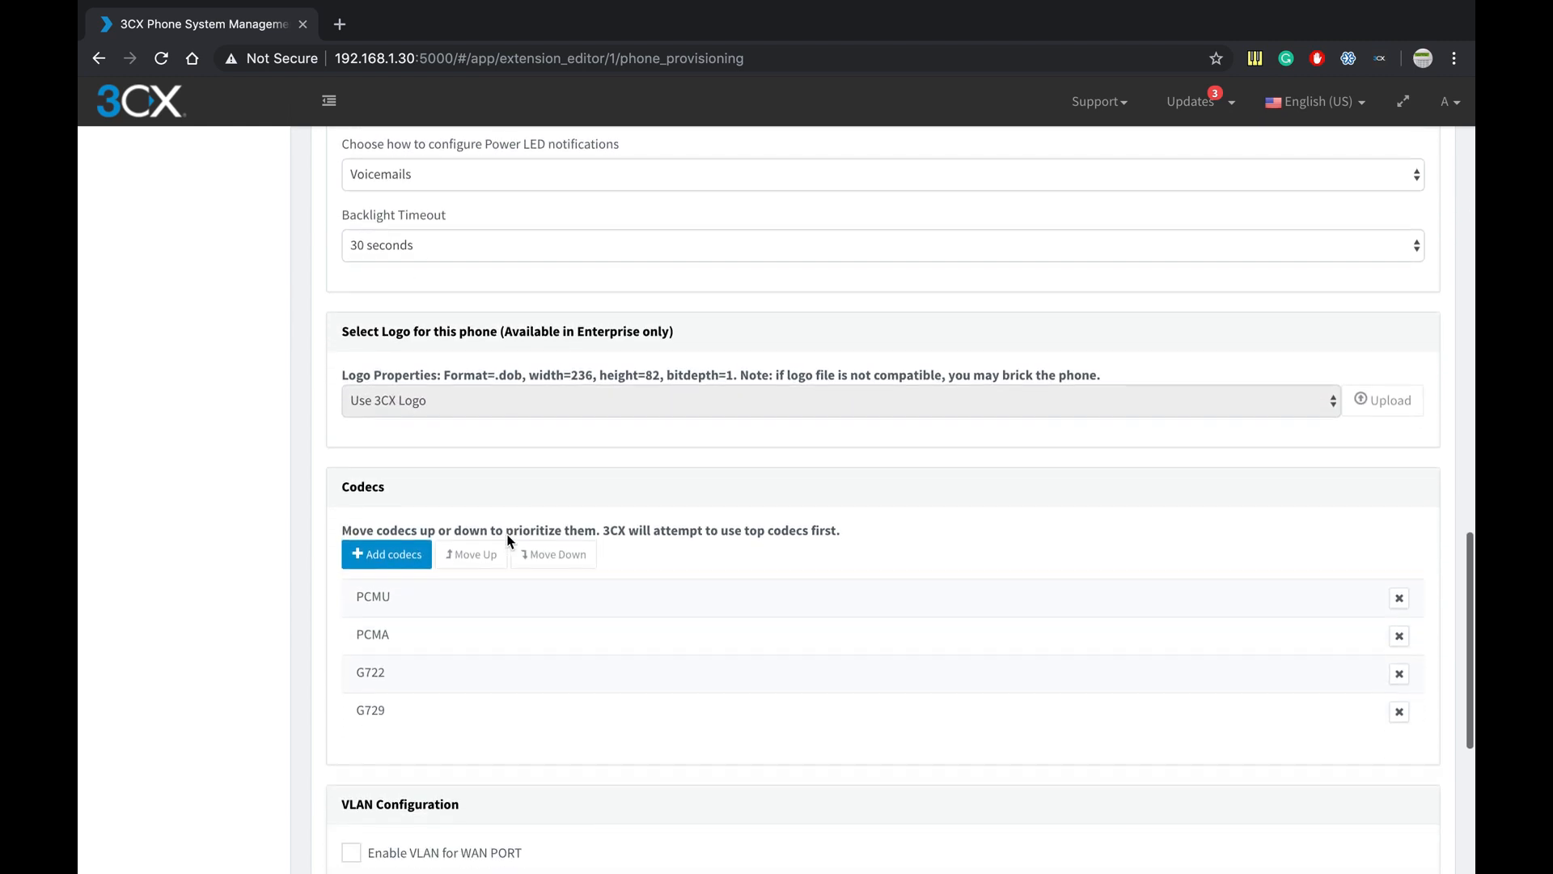
pyautogui.scroll(1, 507, 536)
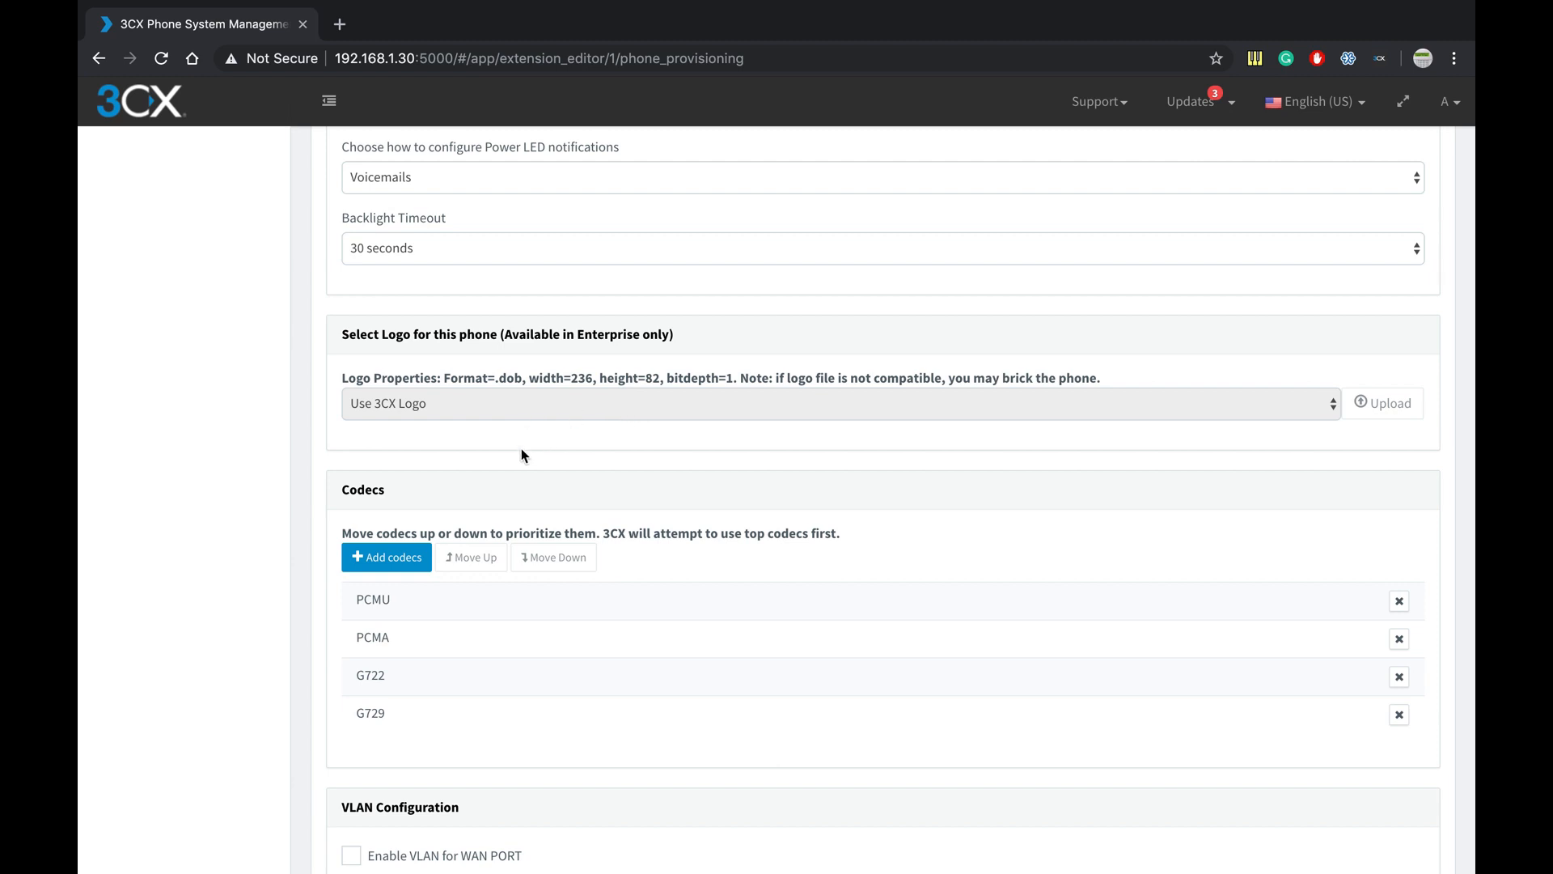
pyautogui.scroll(-3, 522, 451)
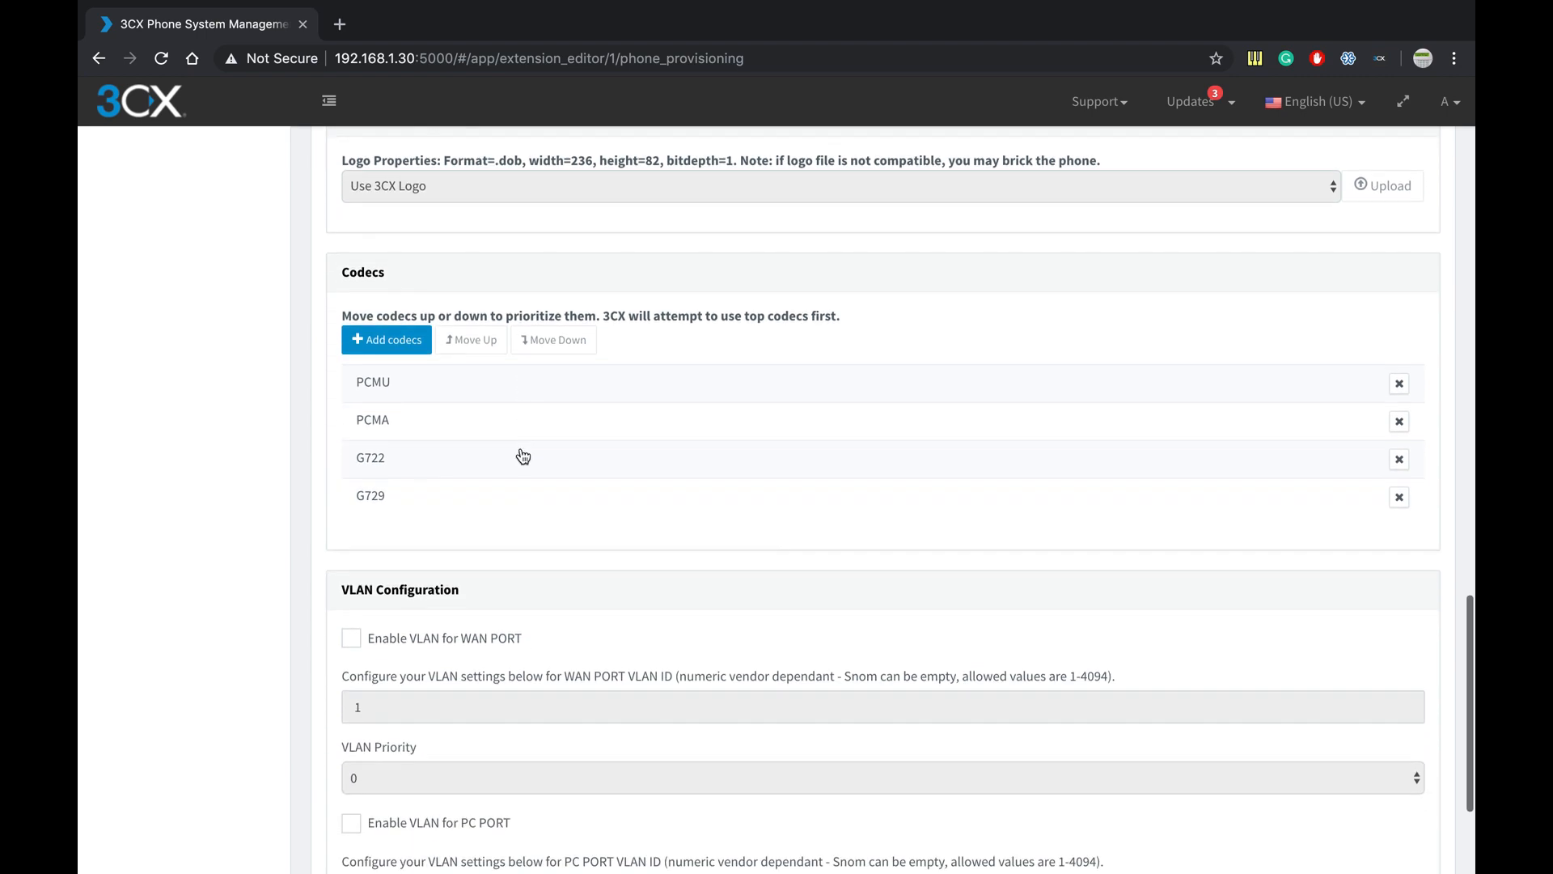
pyautogui.scroll(-3, 523, 456)
pyautogui.scroll(2, 521, 448)
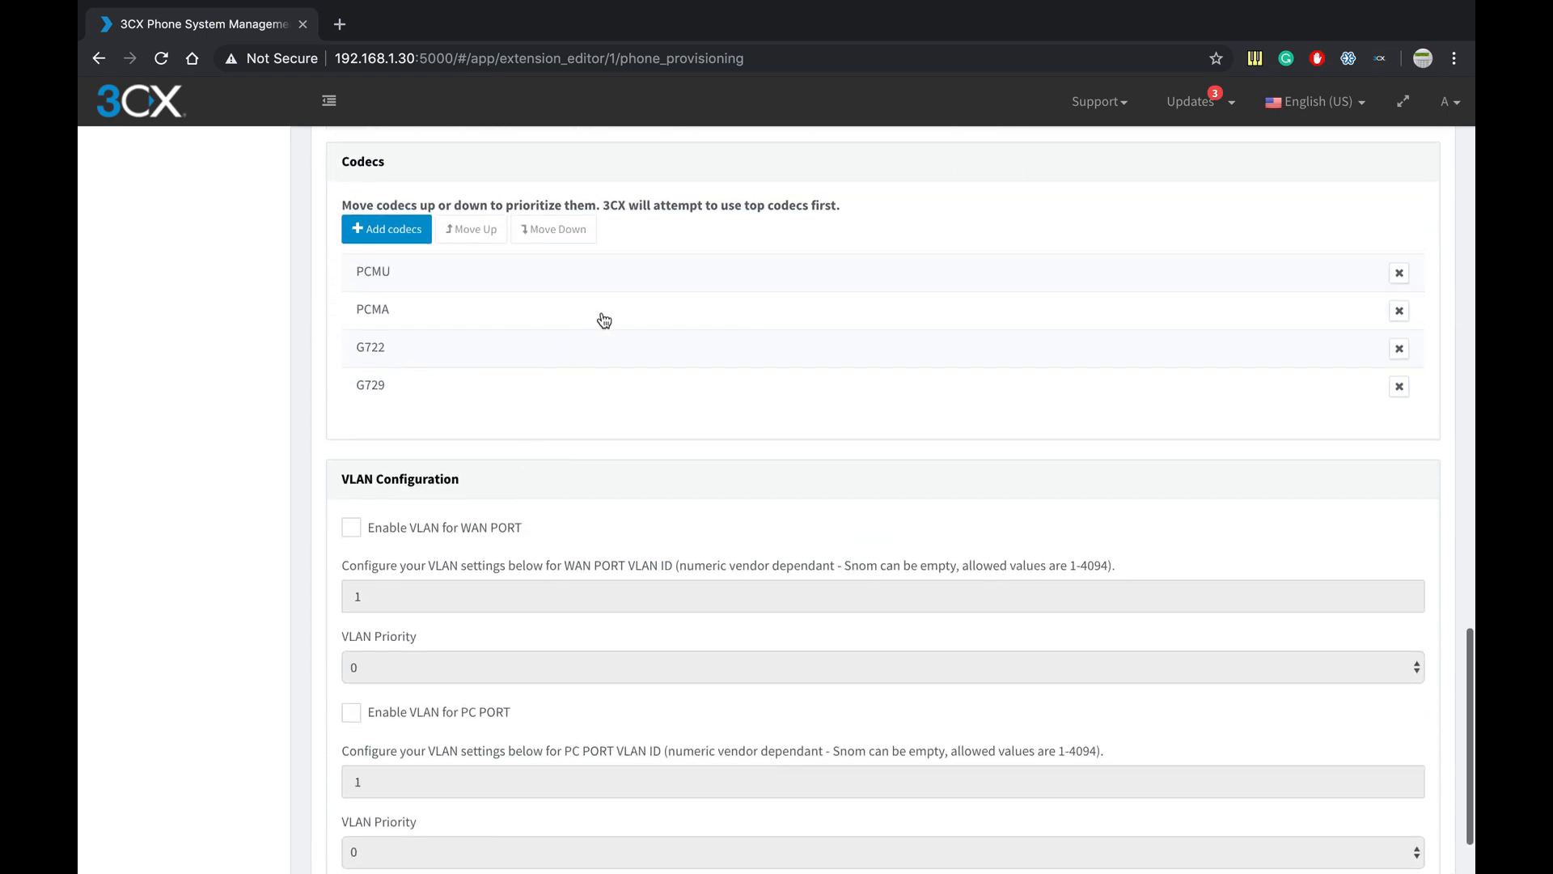
pyautogui.scroll(-2, 525, 525)
pyautogui.scroll(6, 526, 525)
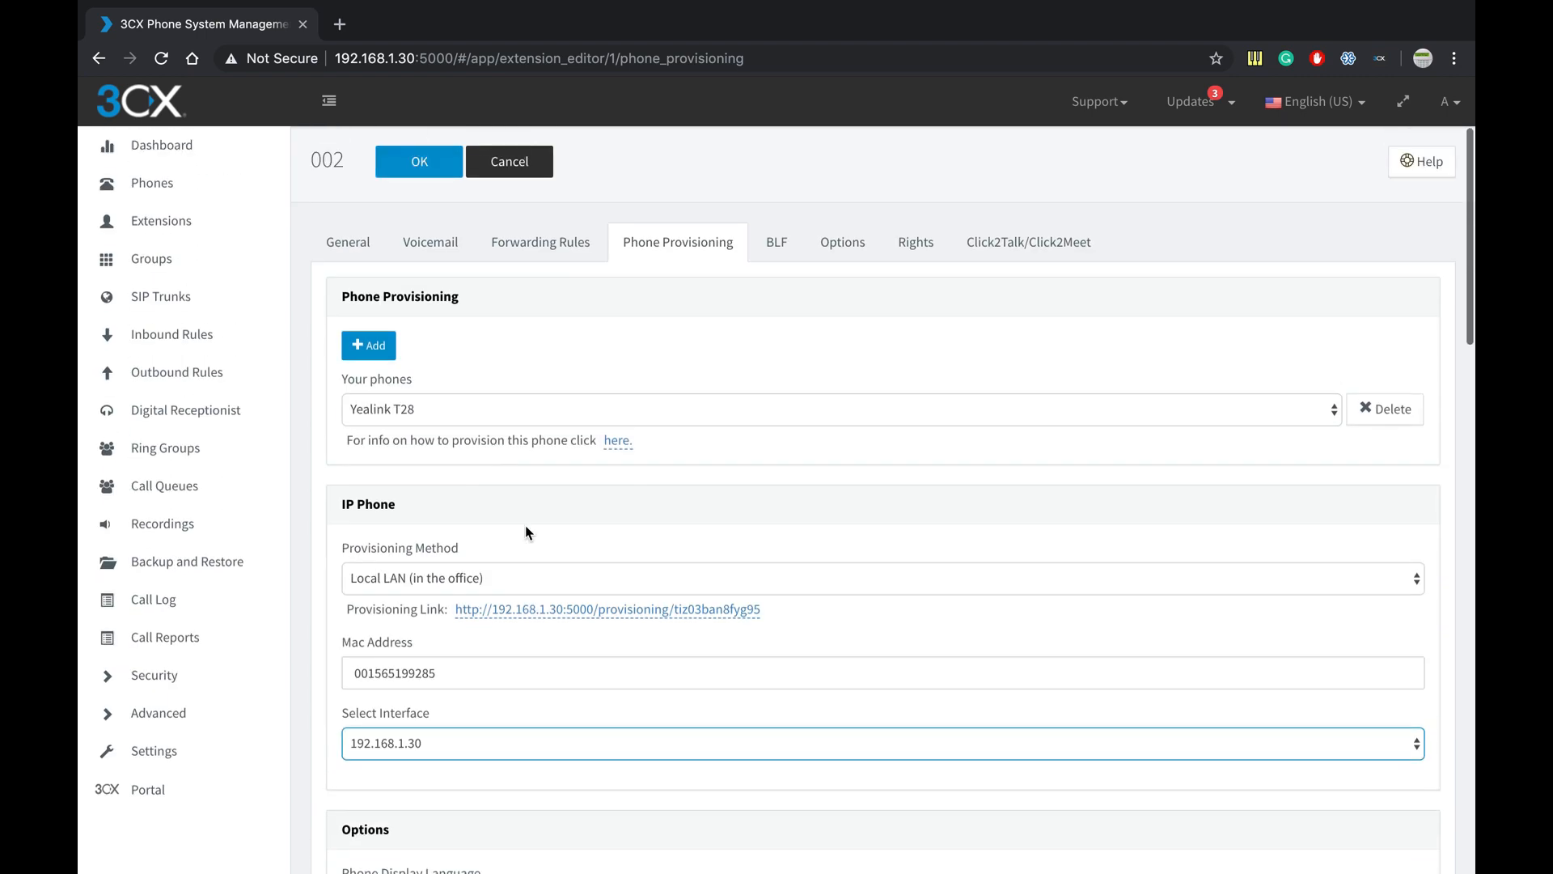
# - Show the extension's BLF tab and check that keys 1–10 are all Blank
pyautogui.click(775, 244)
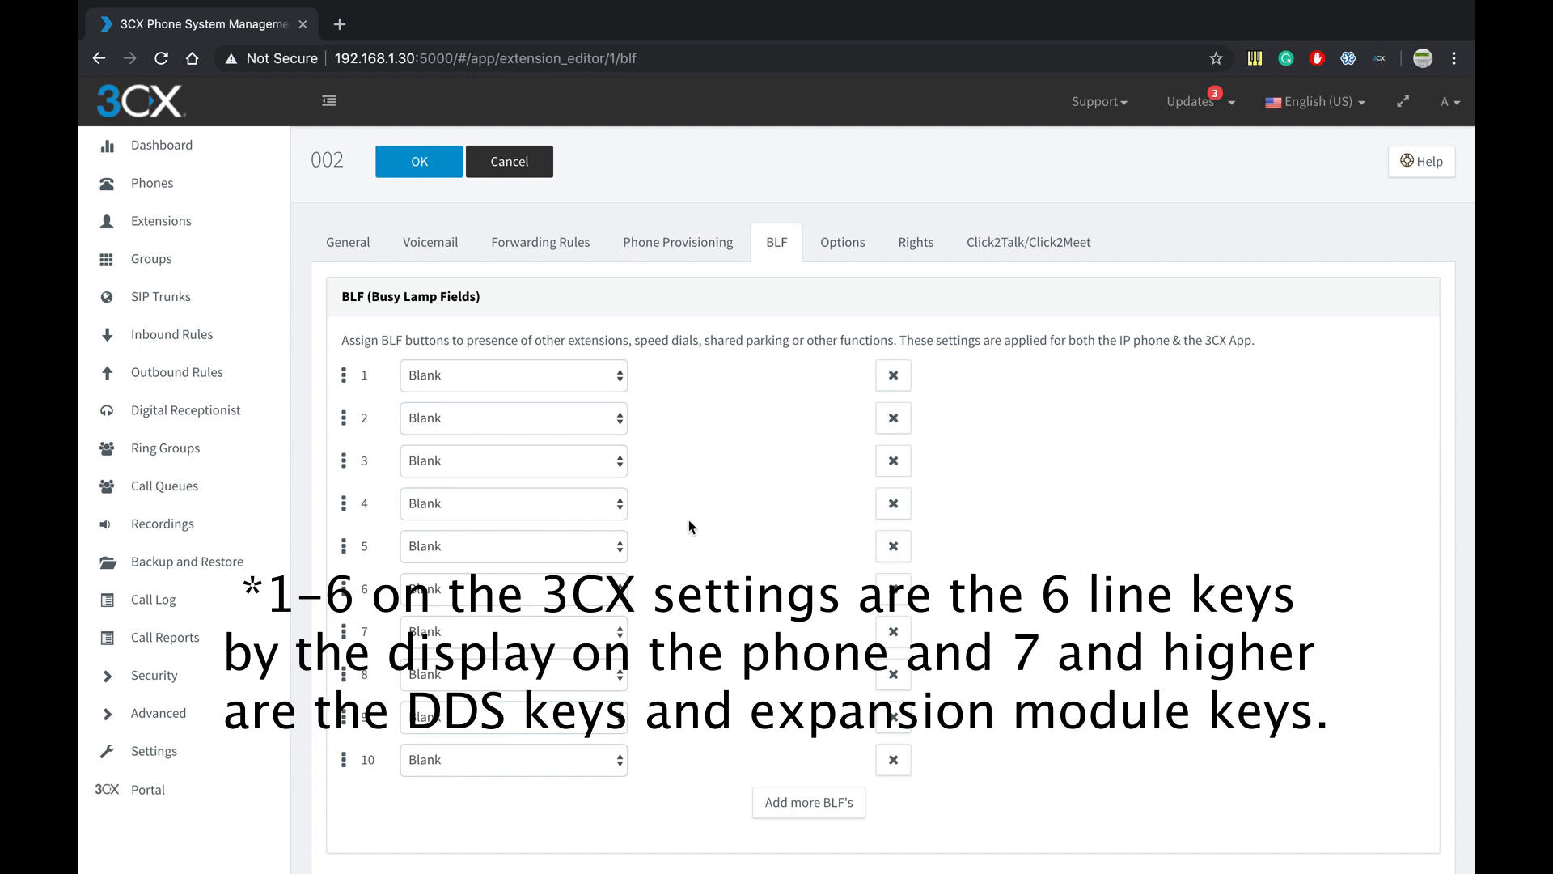
pyautogui.scroll(-2, 708, 500)
pyautogui.scroll(1, 709, 498)
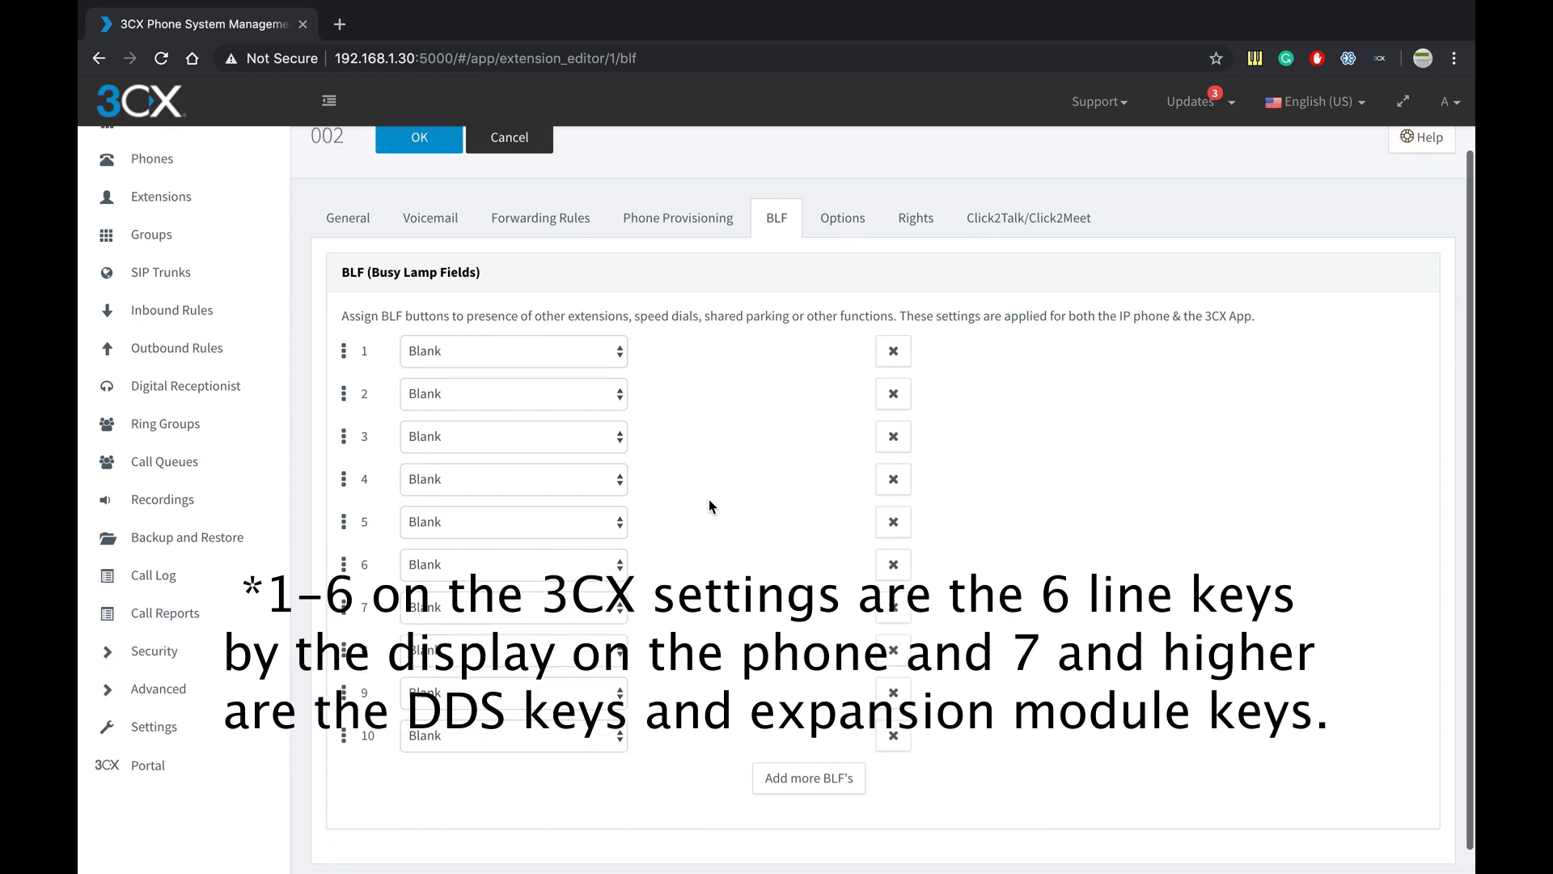
# - Add BLF rows until the list reaches 13 keys
pyautogui.click(785, 768)
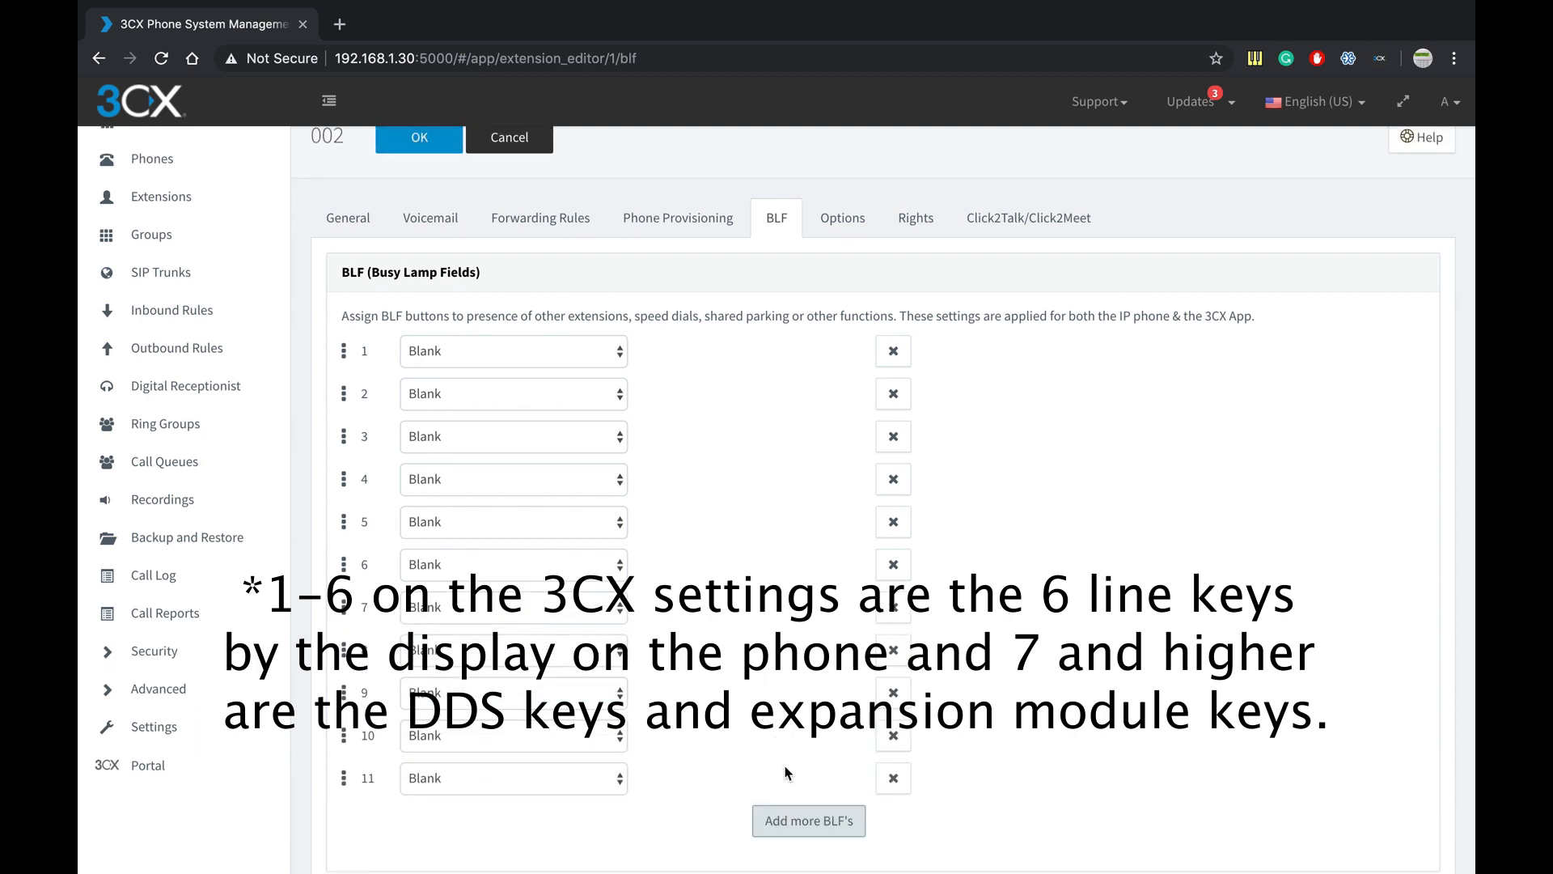
pyautogui.scroll(-2, 785, 768)
pyautogui.click(784, 767)
pyautogui.scroll(-1, 785, 767)
pyautogui.scroll(-1, 784, 772)
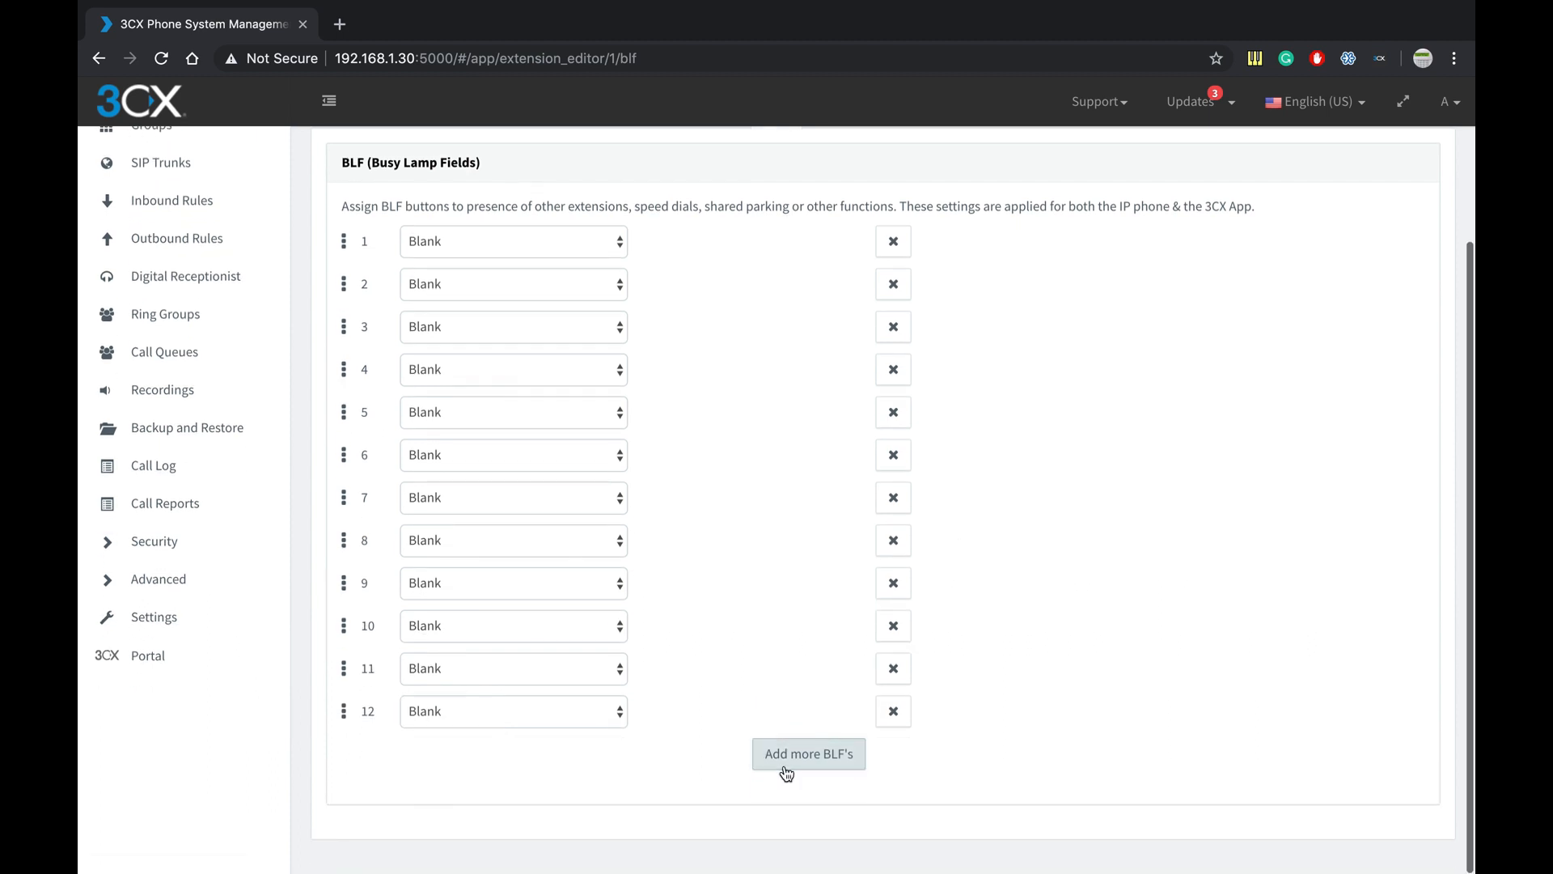
pyautogui.click(784, 764)
pyautogui.scroll(-1, 783, 769)
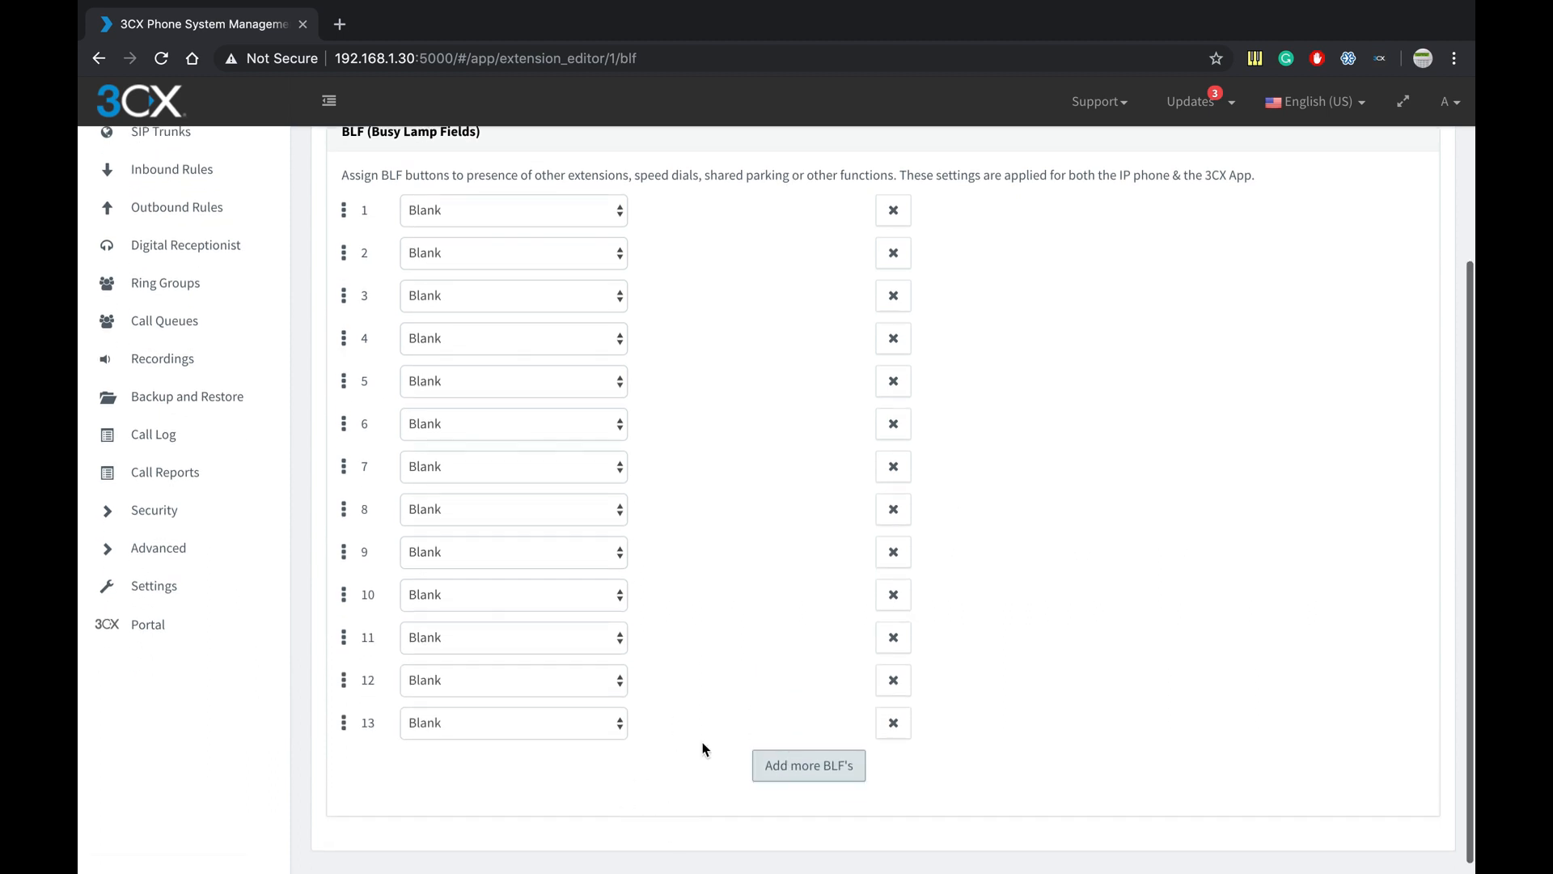
pyautogui.scroll(3, 716, 689)
pyautogui.scroll(1, 717, 694)
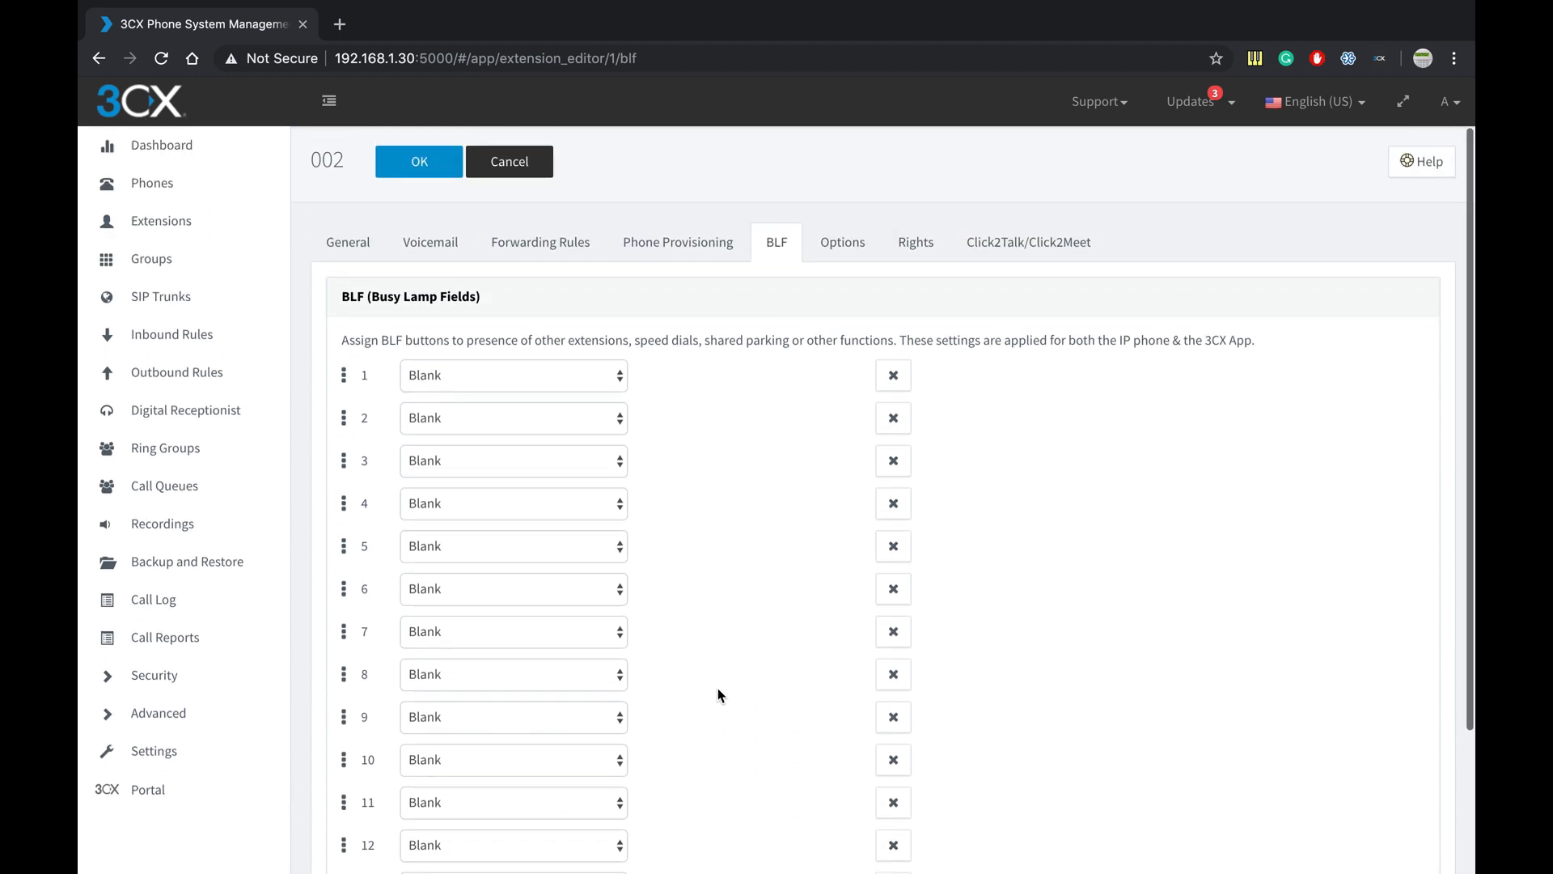
pyautogui.scroll(-3, 589, 576)
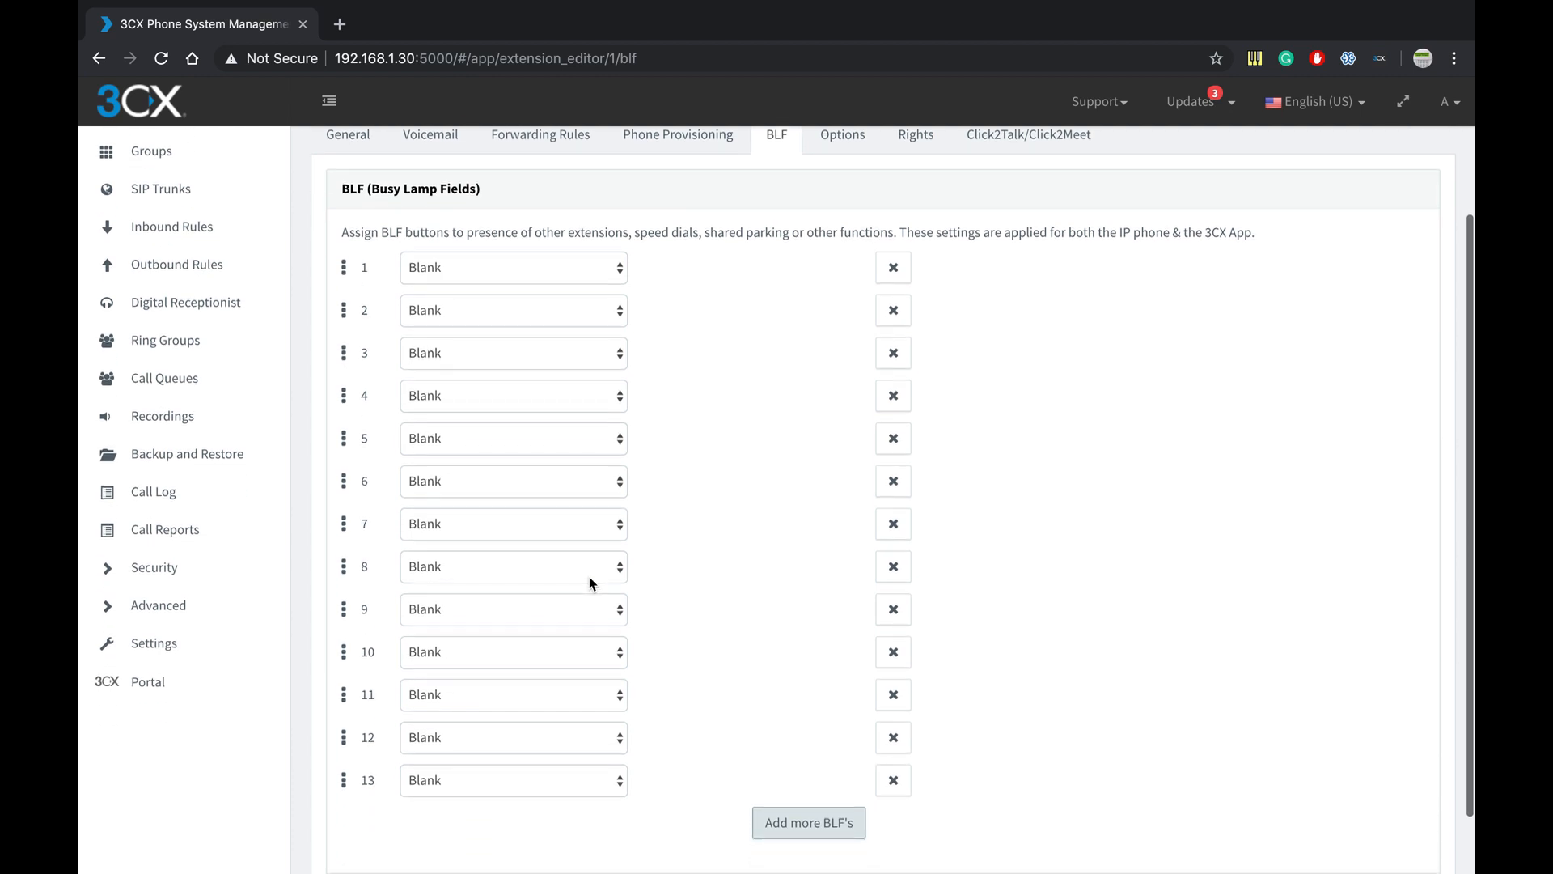
# - Set key 8 to BLF for extension 201 and key 9 to BLF for extension 204
pyautogui.click(588, 576)
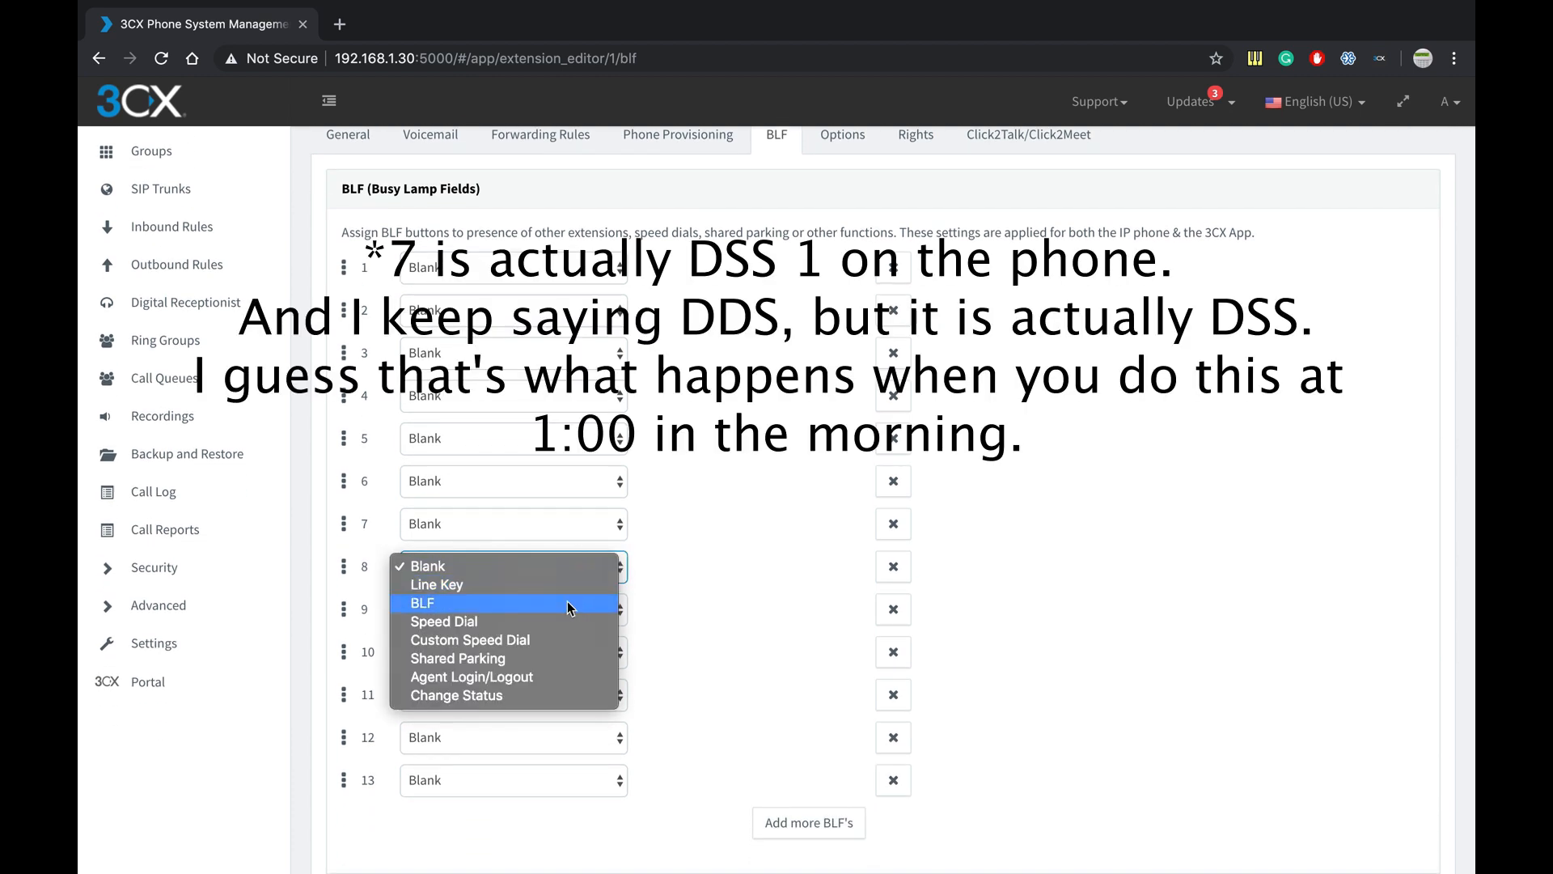
pyautogui.click(569, 603)
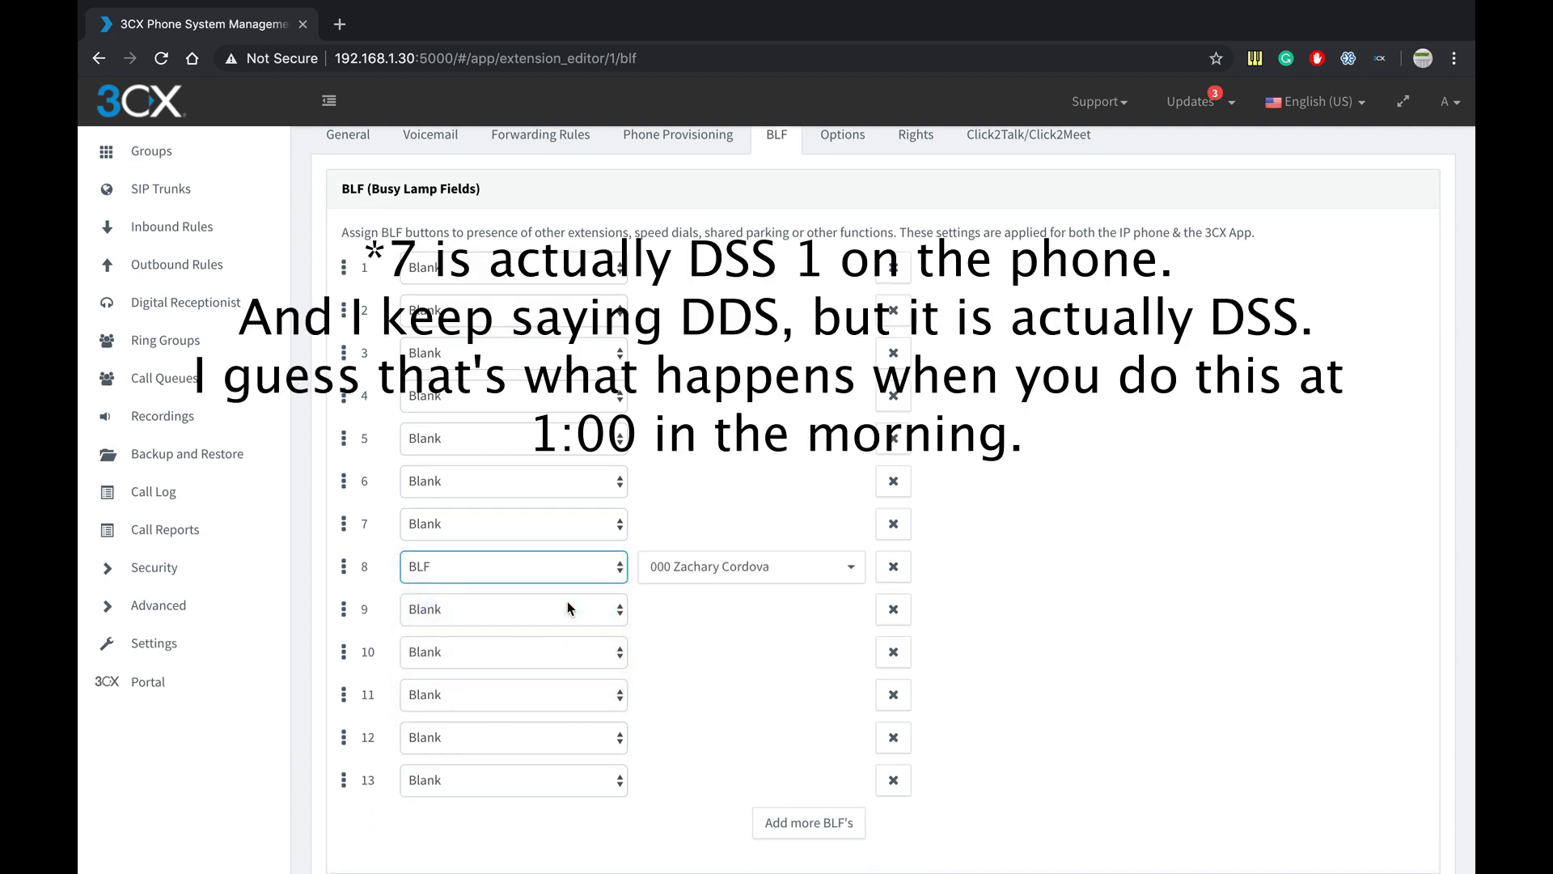
pyautogui.click(714, 566)
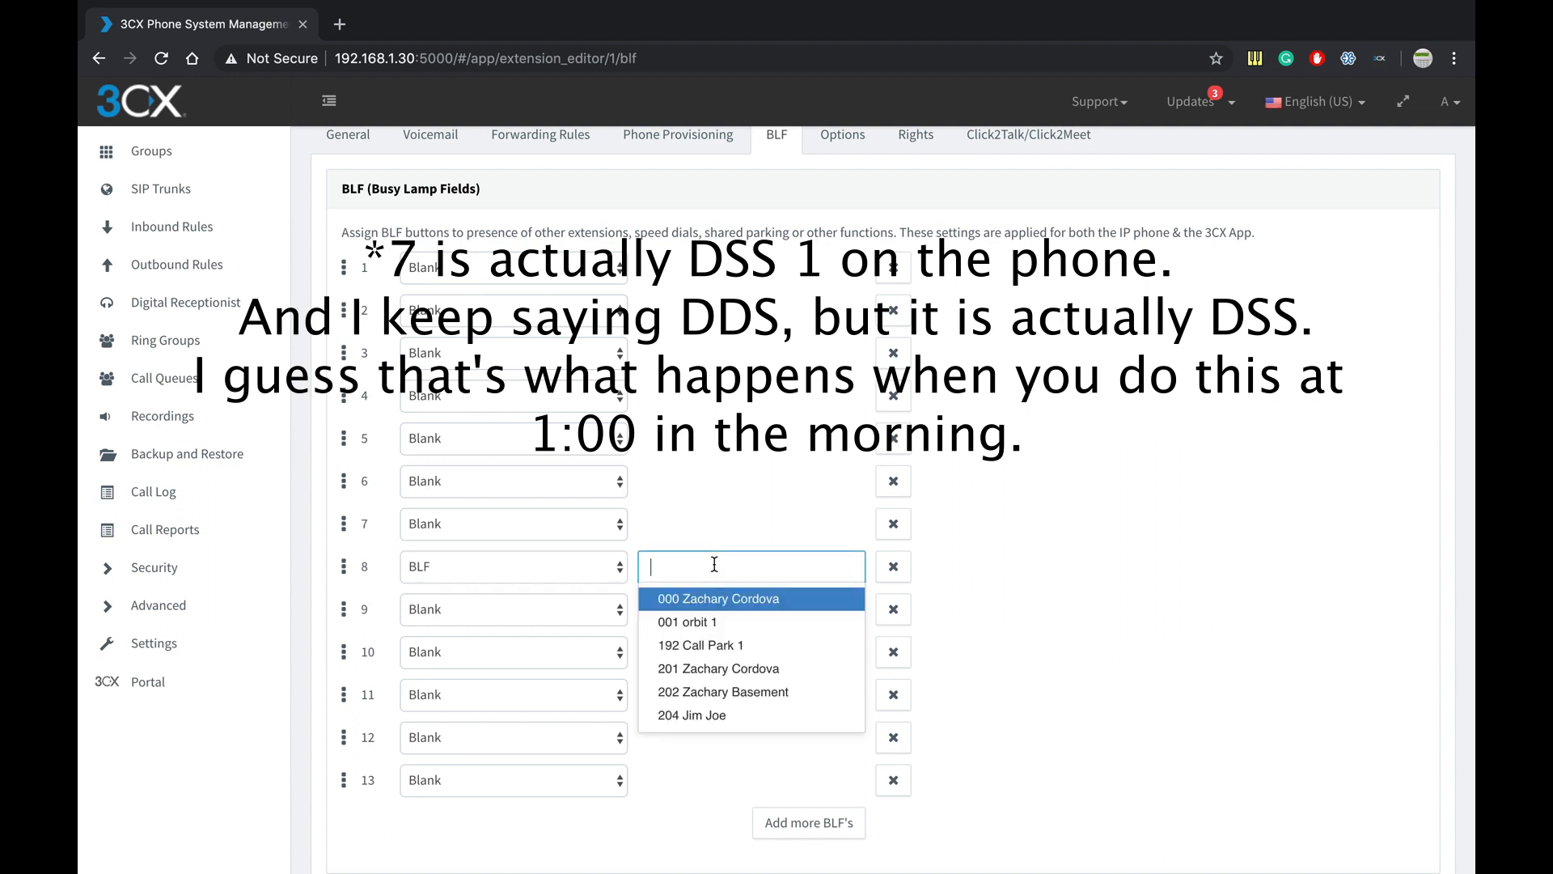
pyautogui.click(754, 669)
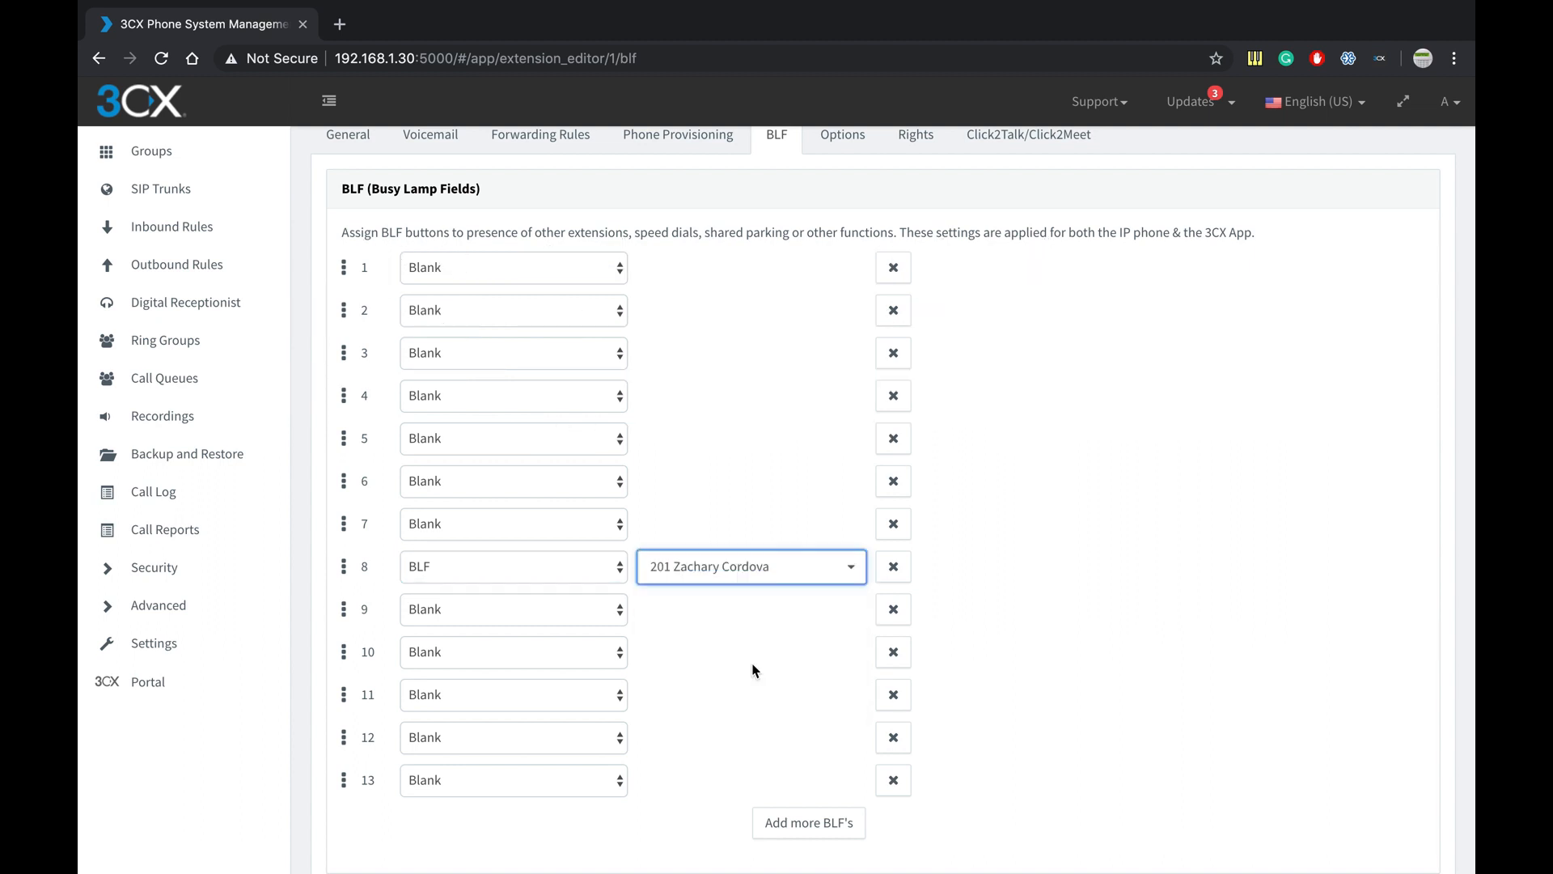
pyautogui.click(576, 614)
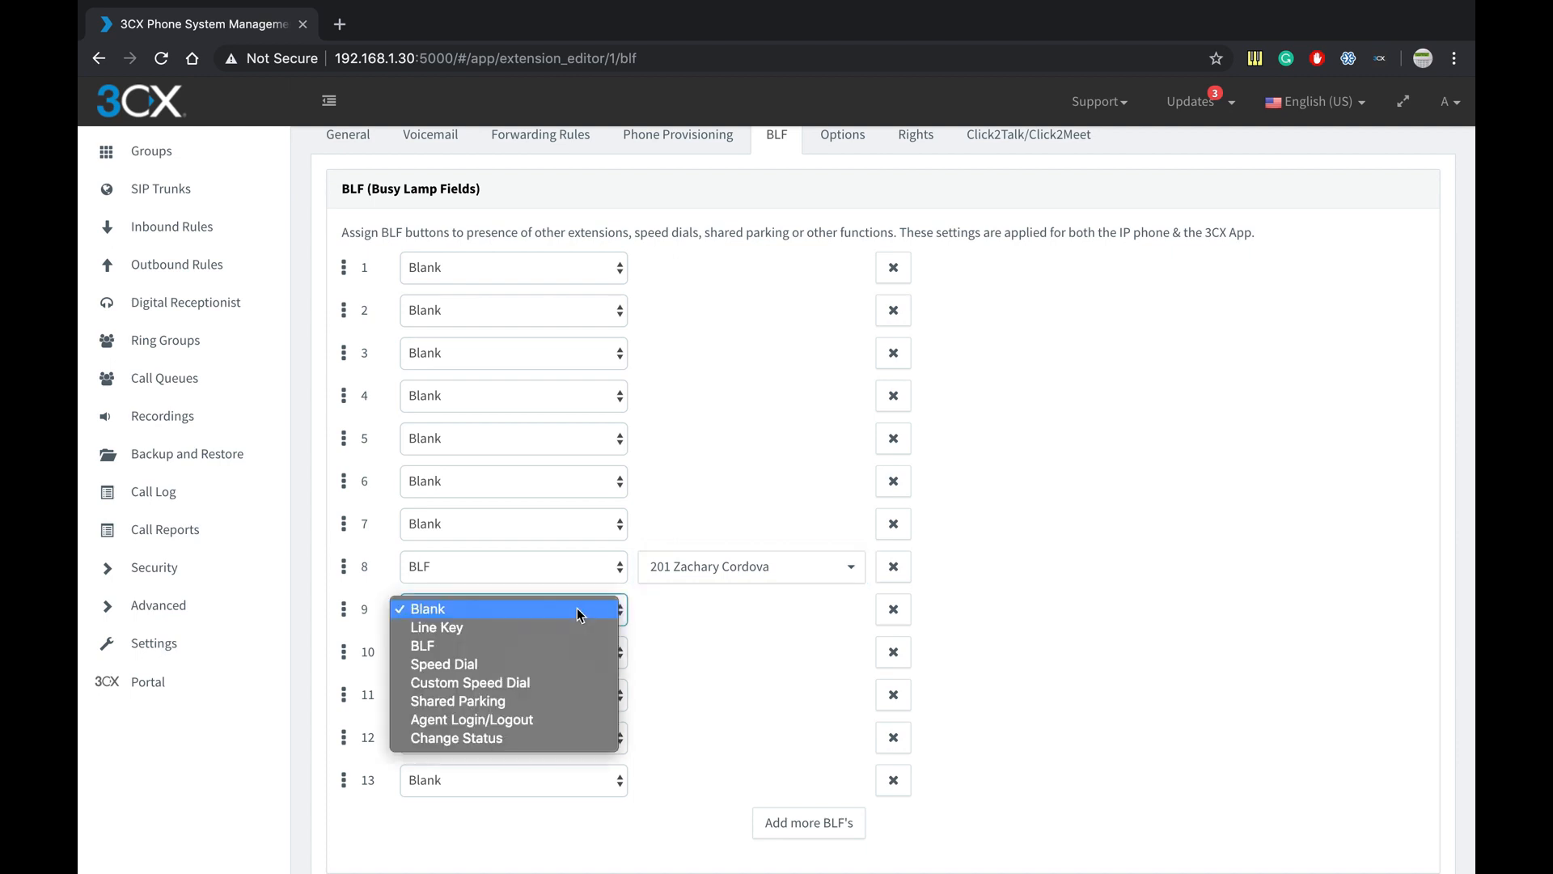
pyautogui.click(566, 645)
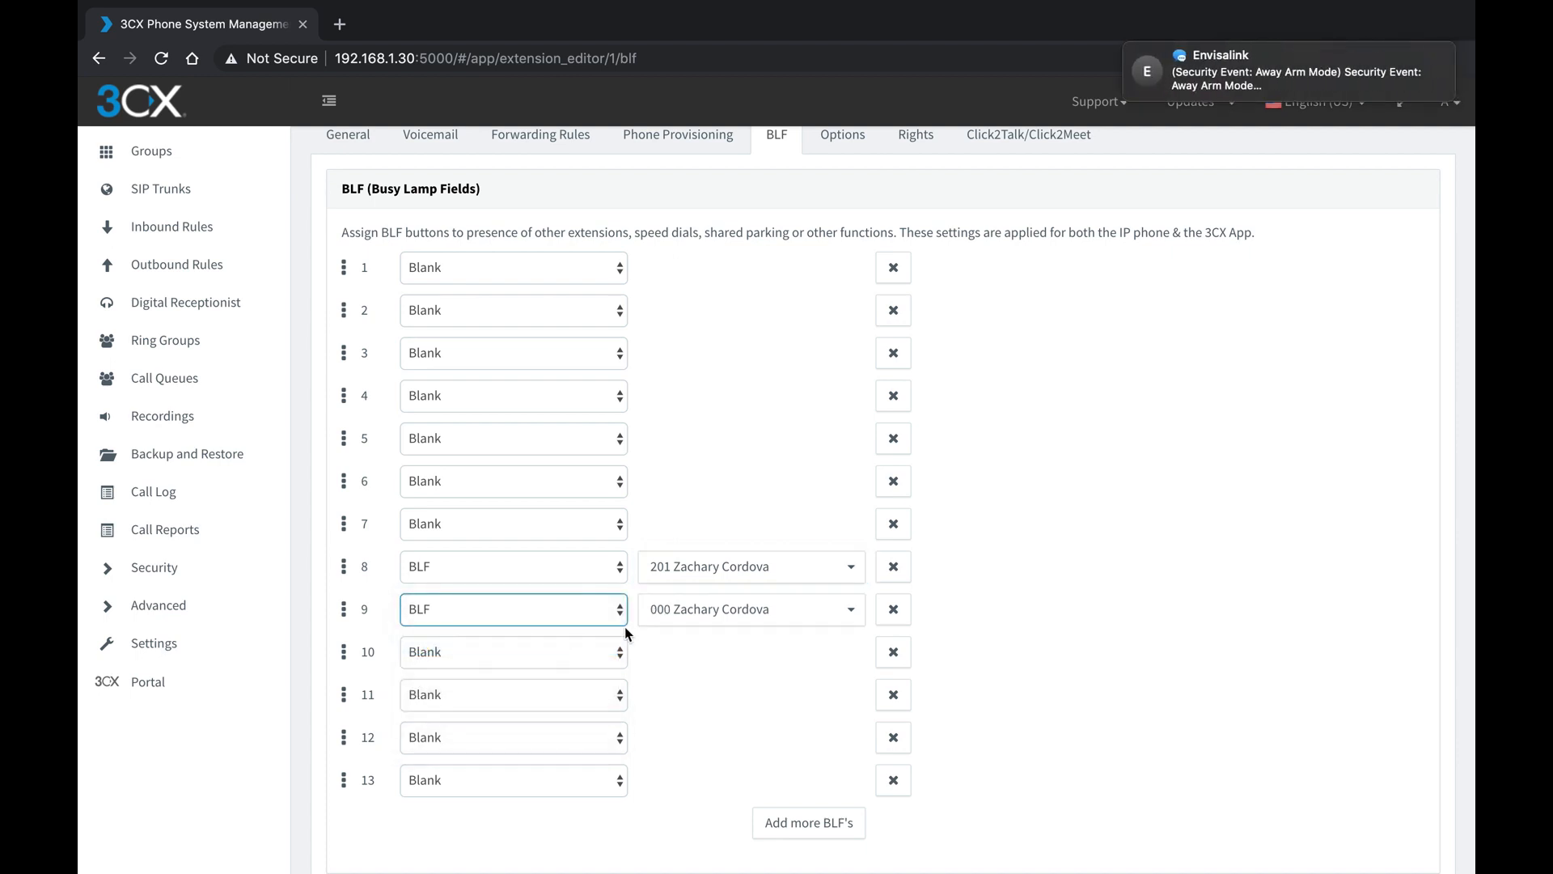
pyautogui.click(675, 619)
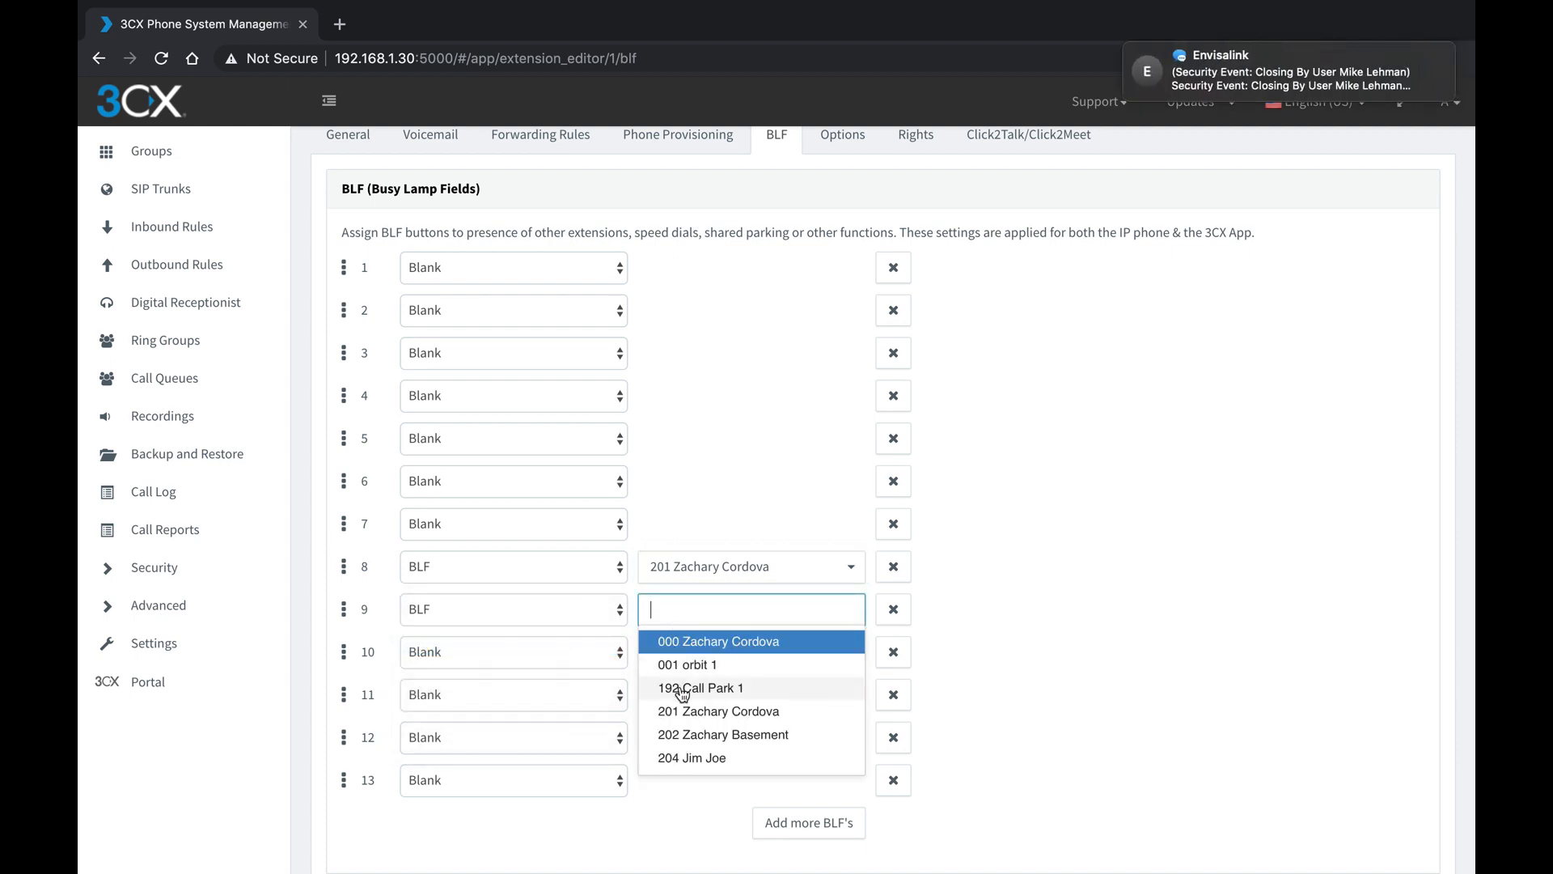
pyautogui.click(699, 760)
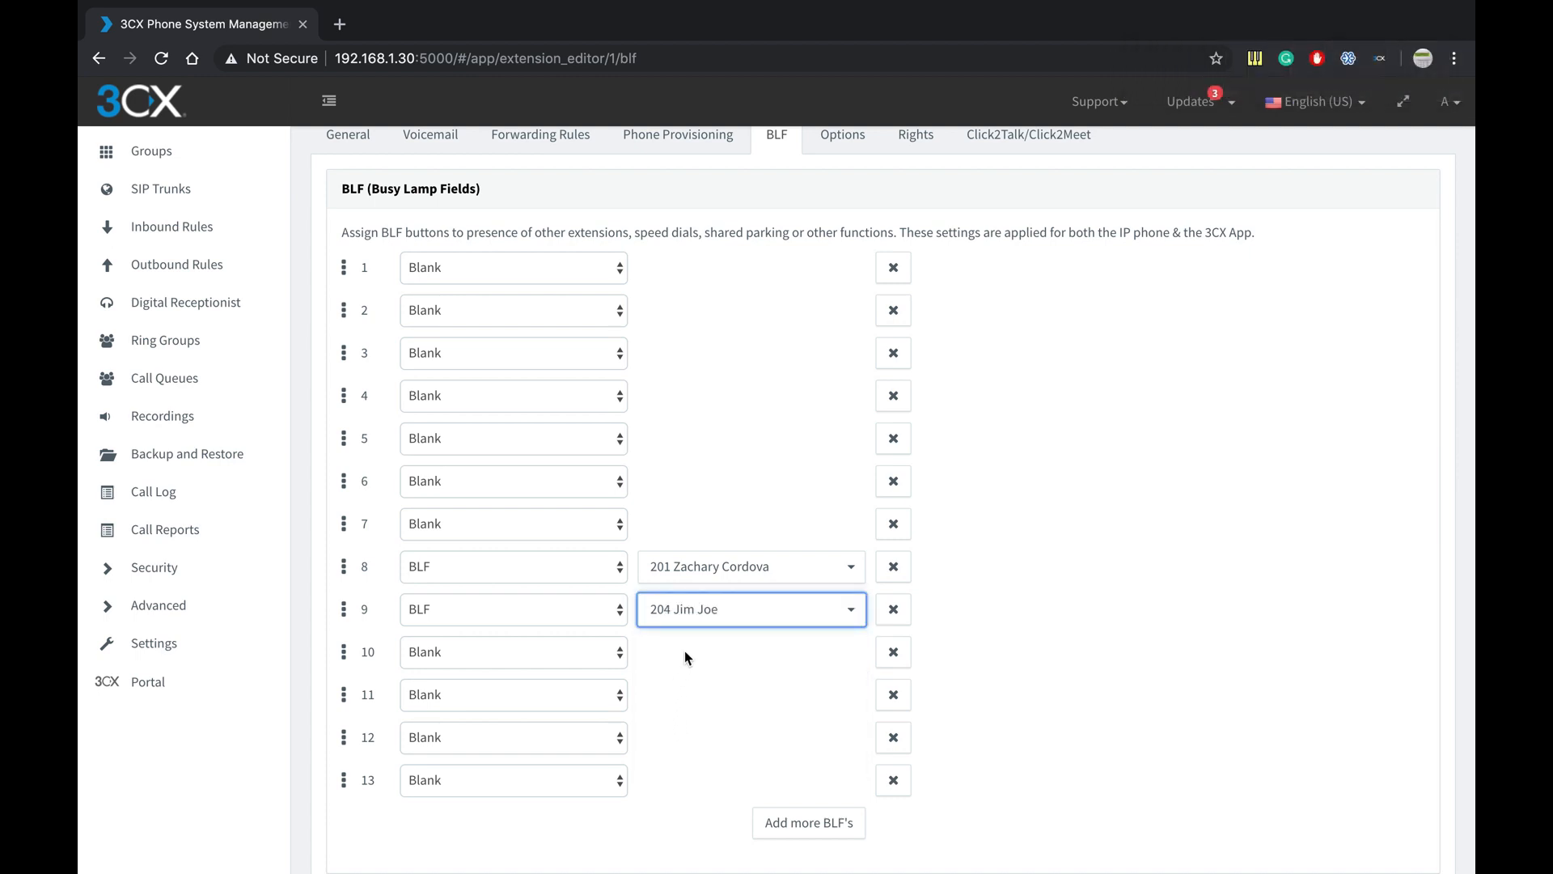
# - Leave key 10 set to Blank
pyautogui.scroll(-2, 684, 654)
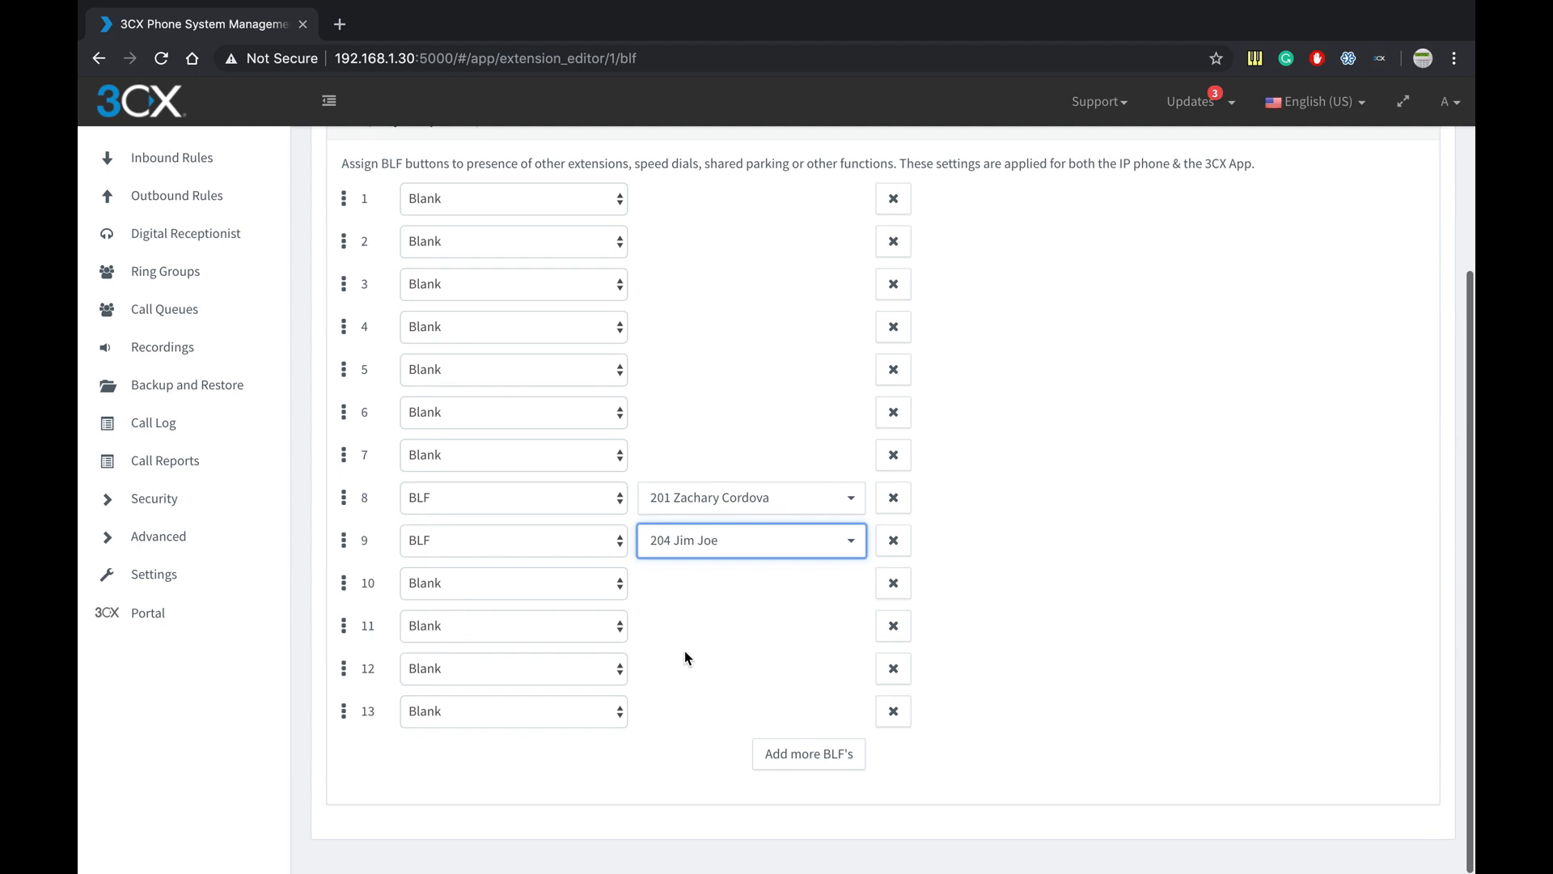
pyautogui.scroll(1, 684, 657)
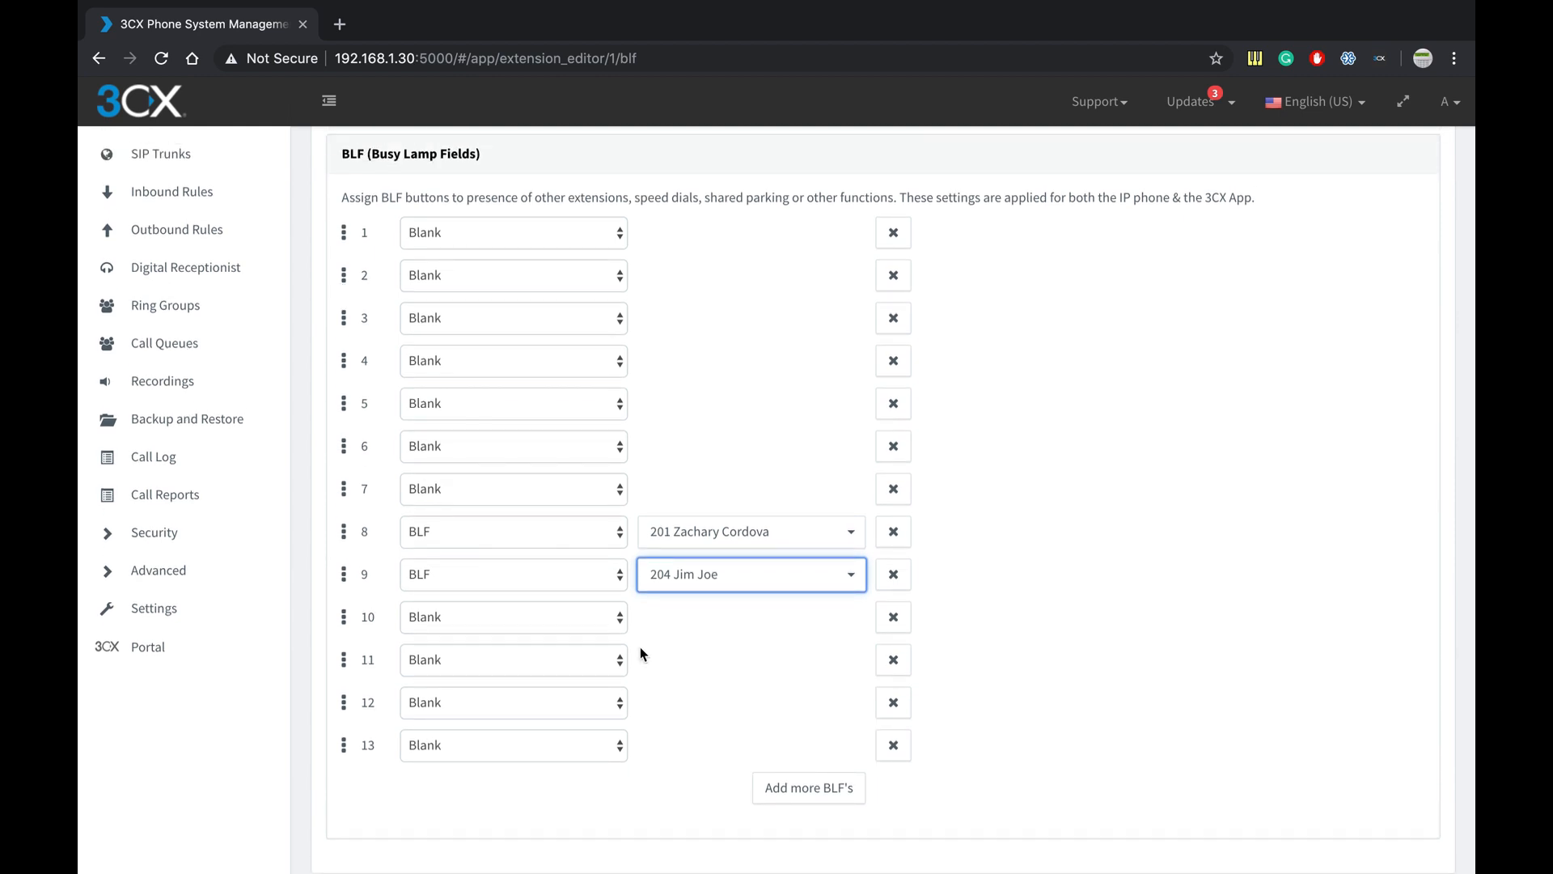
pyautogui.click(609, 628)
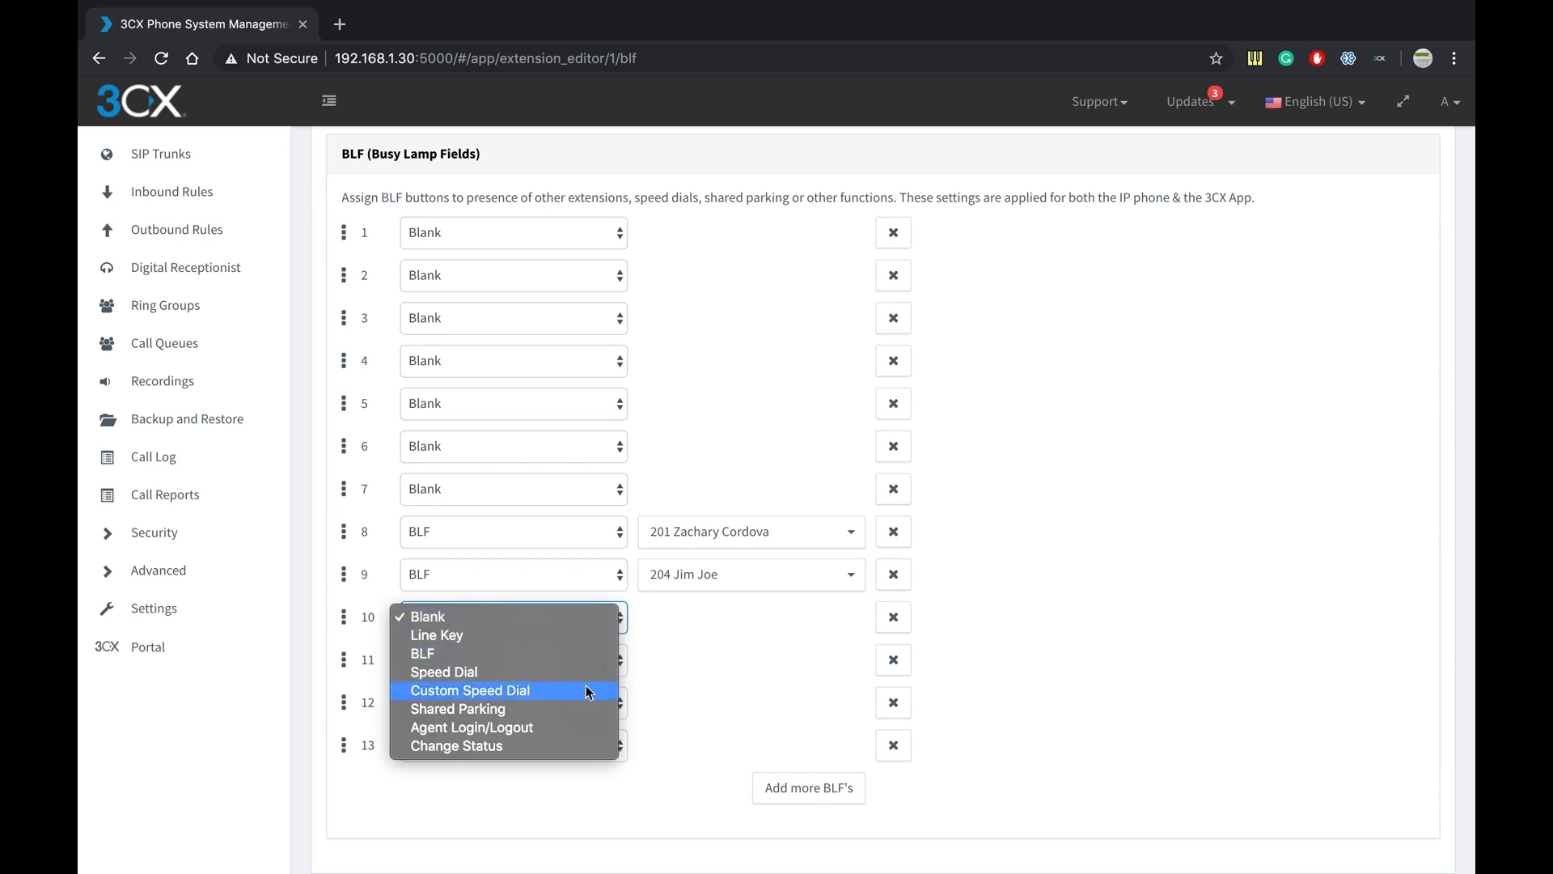
pyautogui.click(655, 673)
pyautogui.scroll(1, 657, 680)
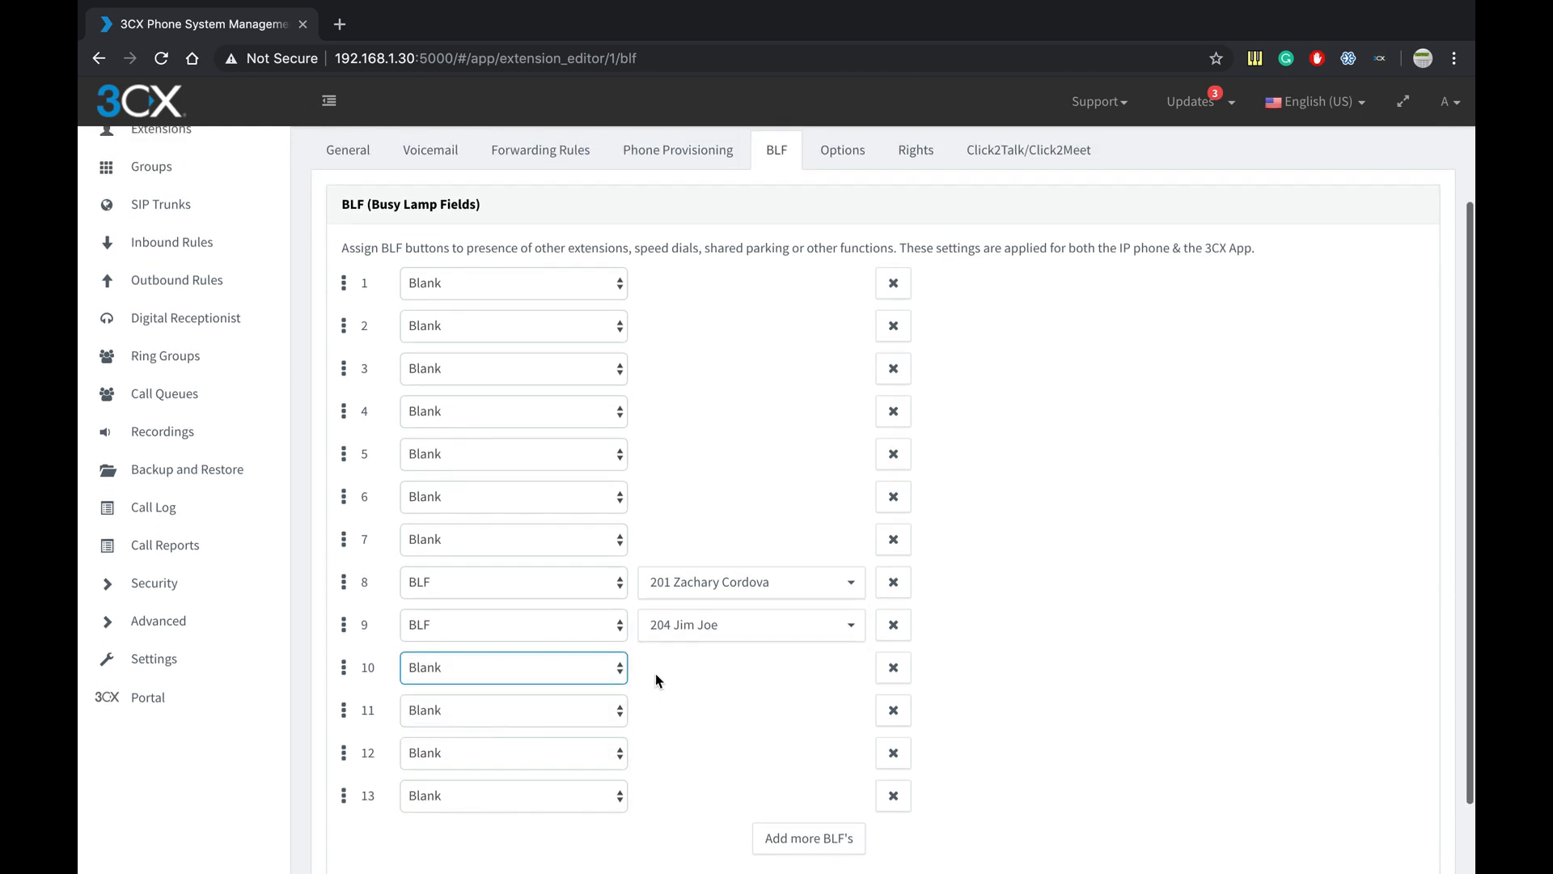
pyautogui.scroll(2, 655, 678)
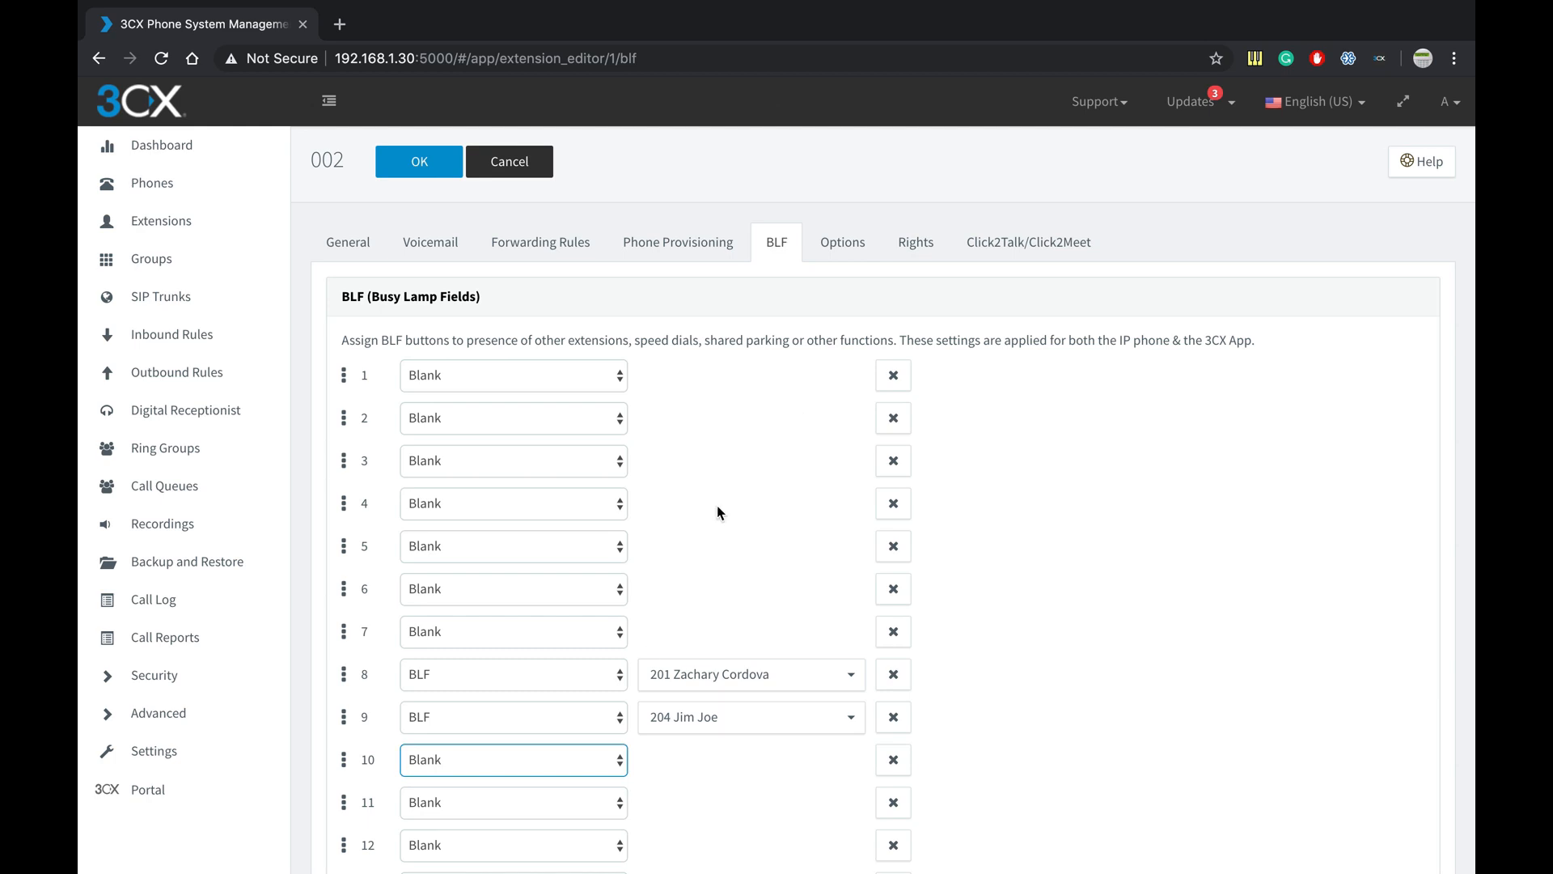
# - Scroll through the Options tab settings, then return to Phone Provisioning showing the Yealink T28
pyautogui.click(840, 241)
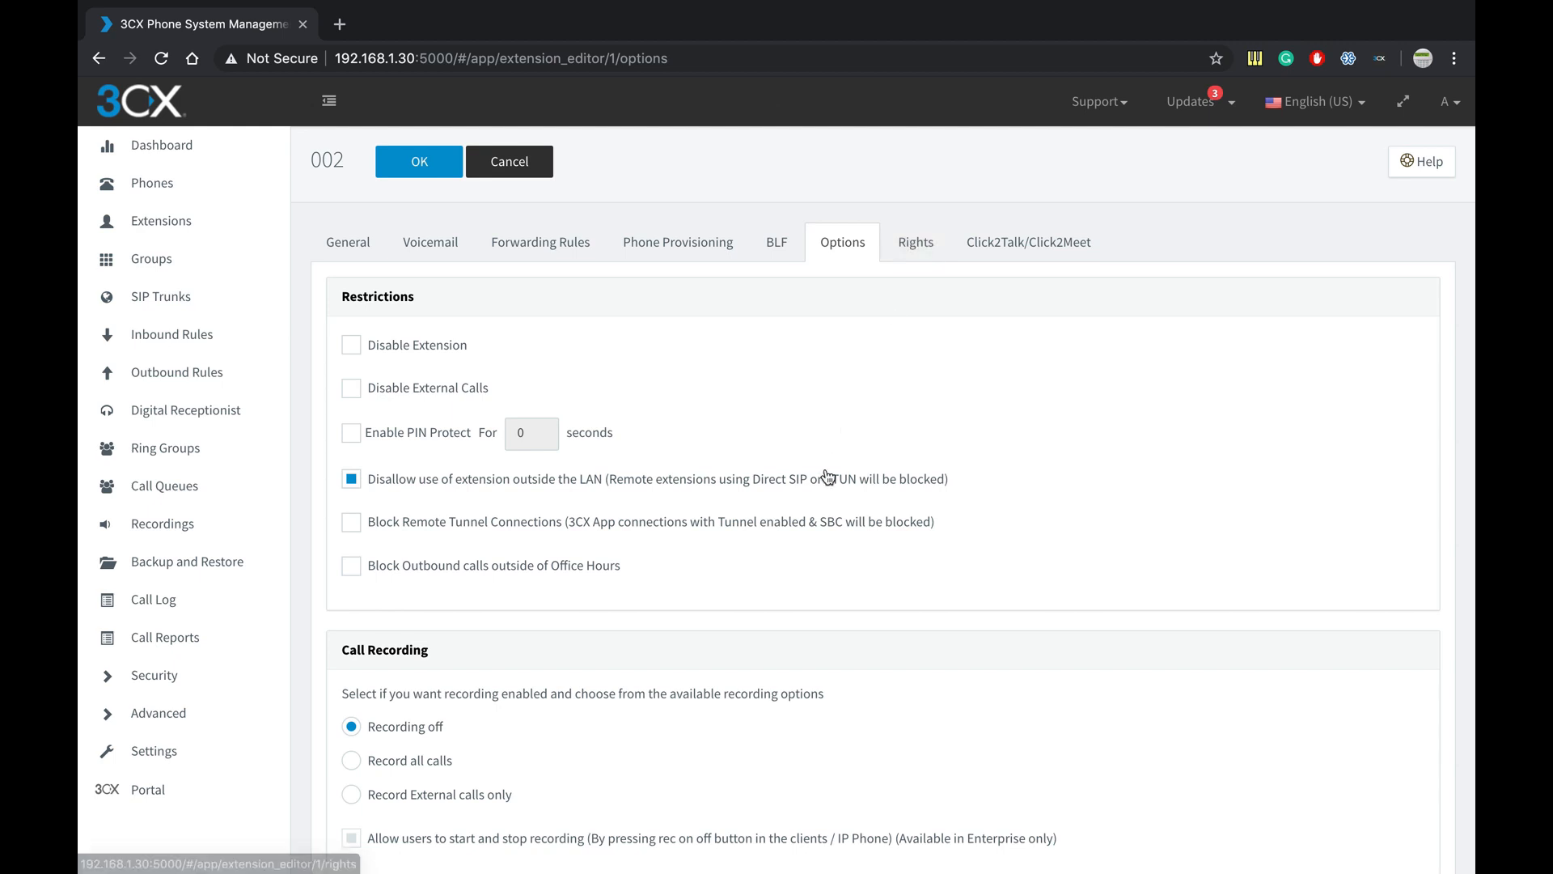
pyautogui.scroll(-3, 825, 478)
pyautogui.scroll(-1, 464, 575)
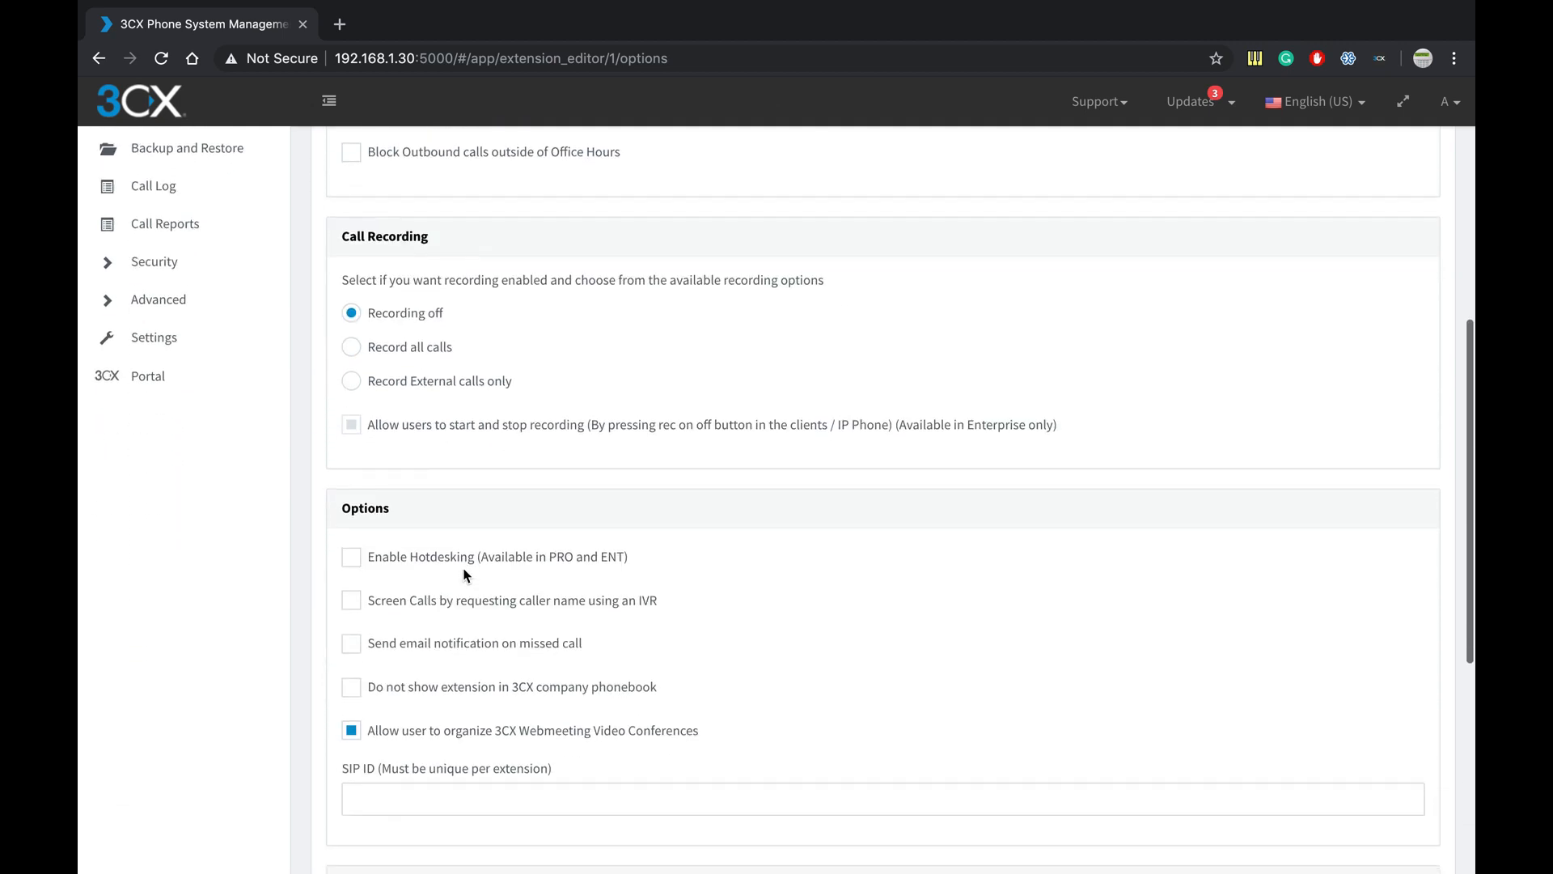
pyautogui.scroll(-5, 465, 574)
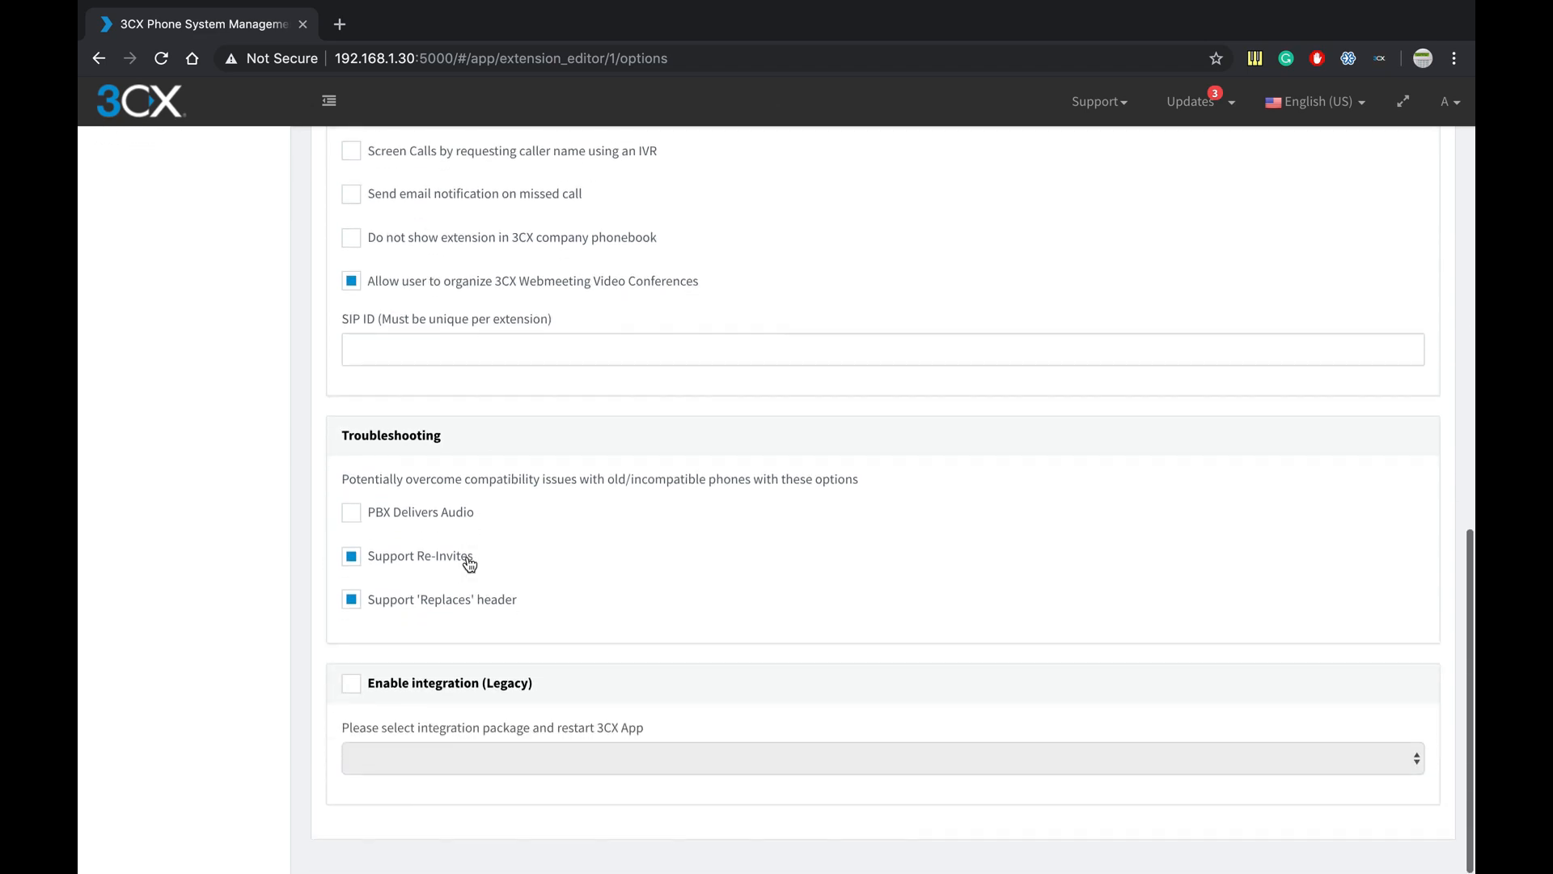
pyautogui.scroll(15, 469, 564)
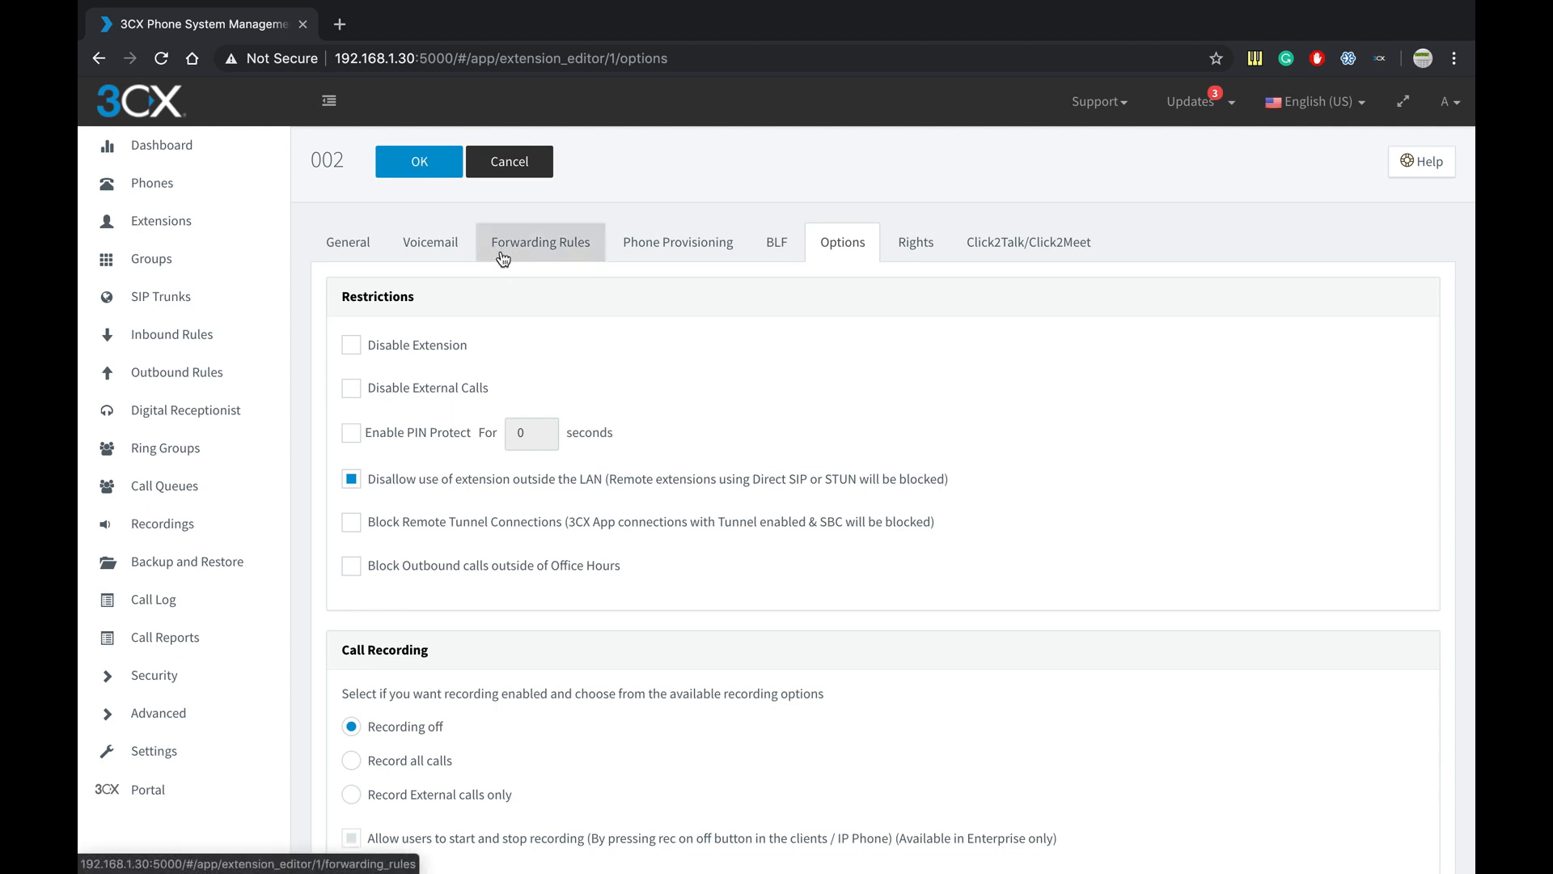
pyautogui.click(659, 240)
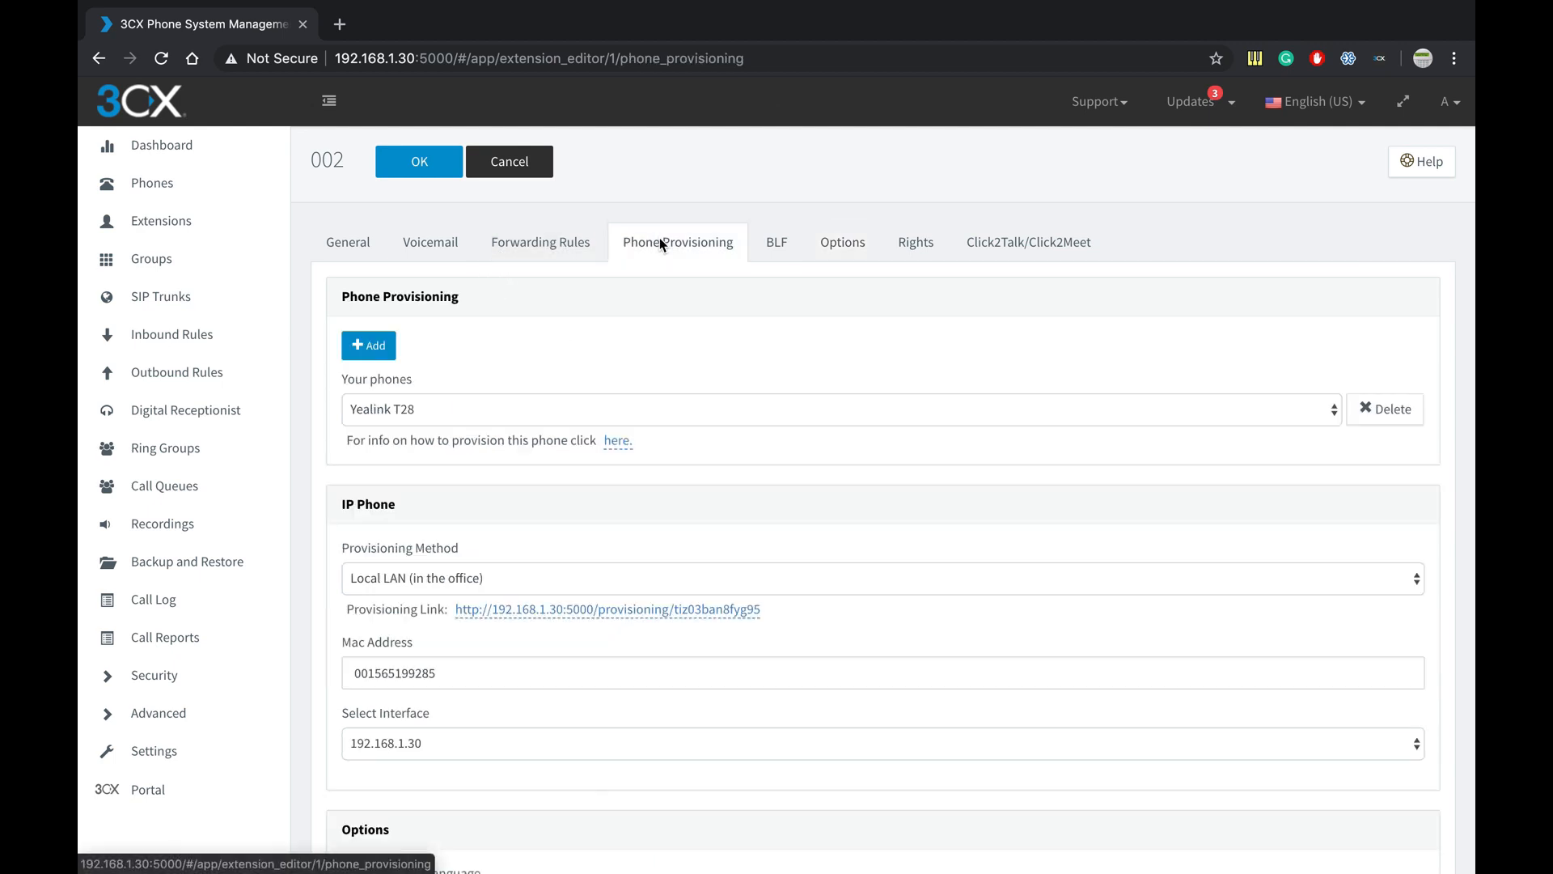
# - Save the extension with OK, reselect the Yealink SIP-T28P under Phones, and view the Voicemail tab
pyautogui.click(441, 173)
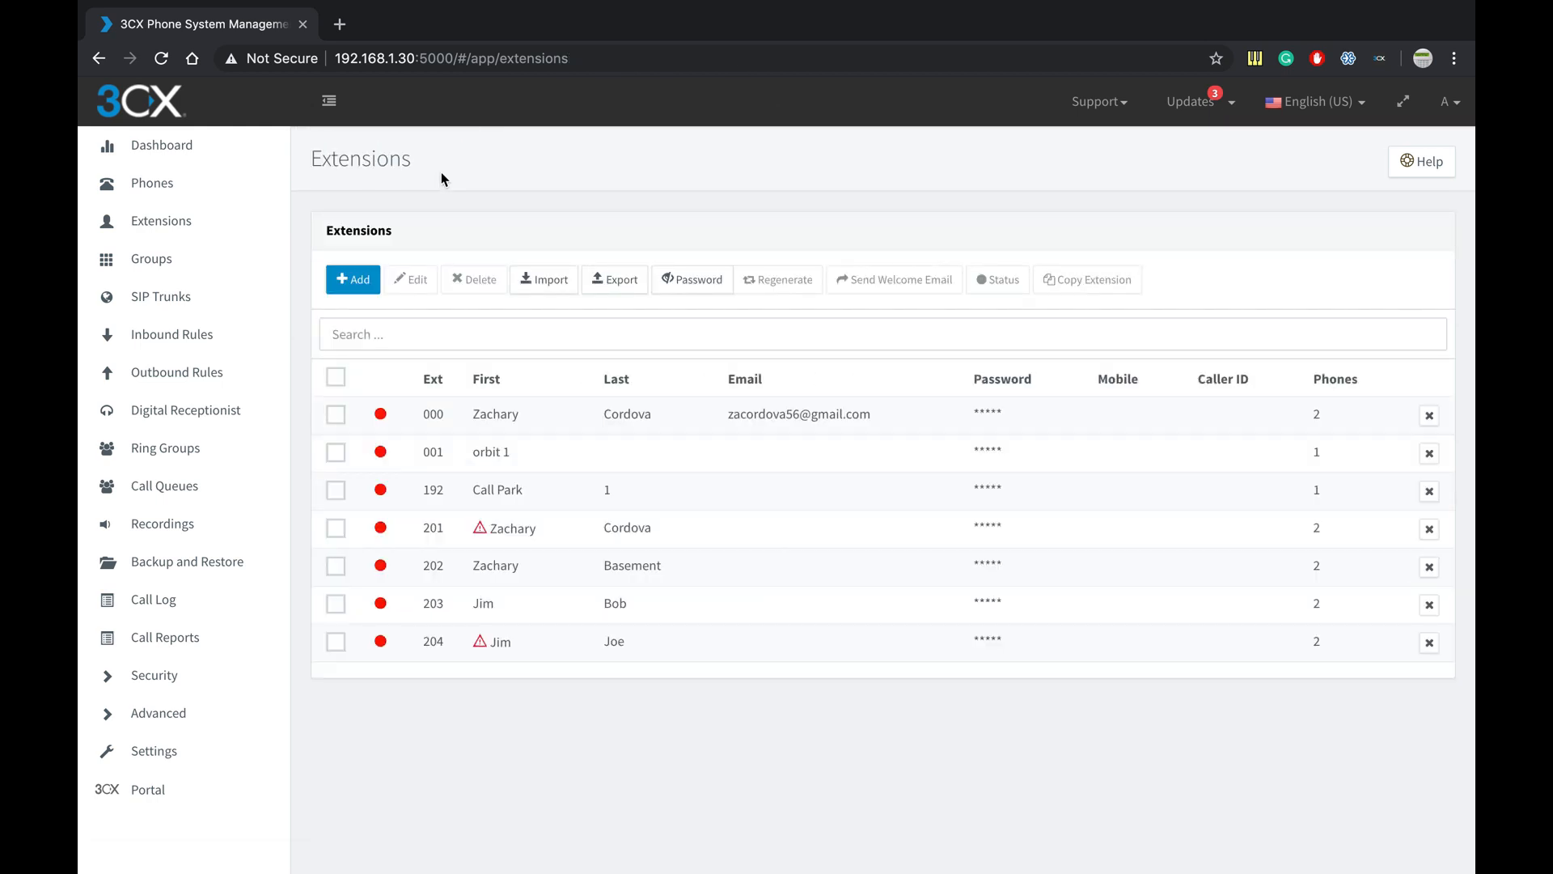
pyautogui.click(207, 201)
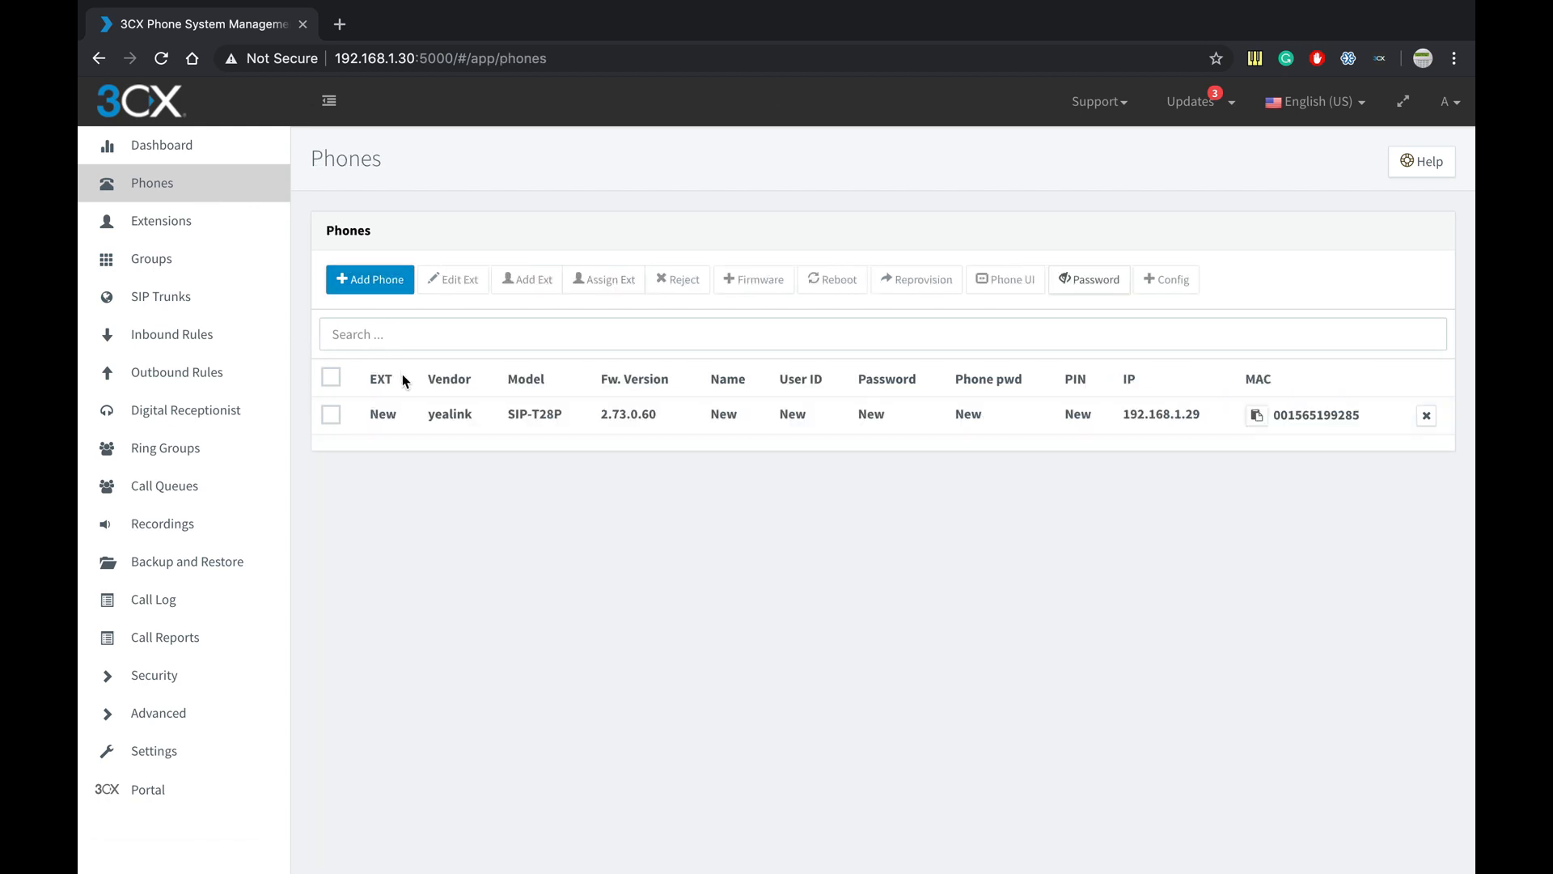
pyautogui.click(339, 418)
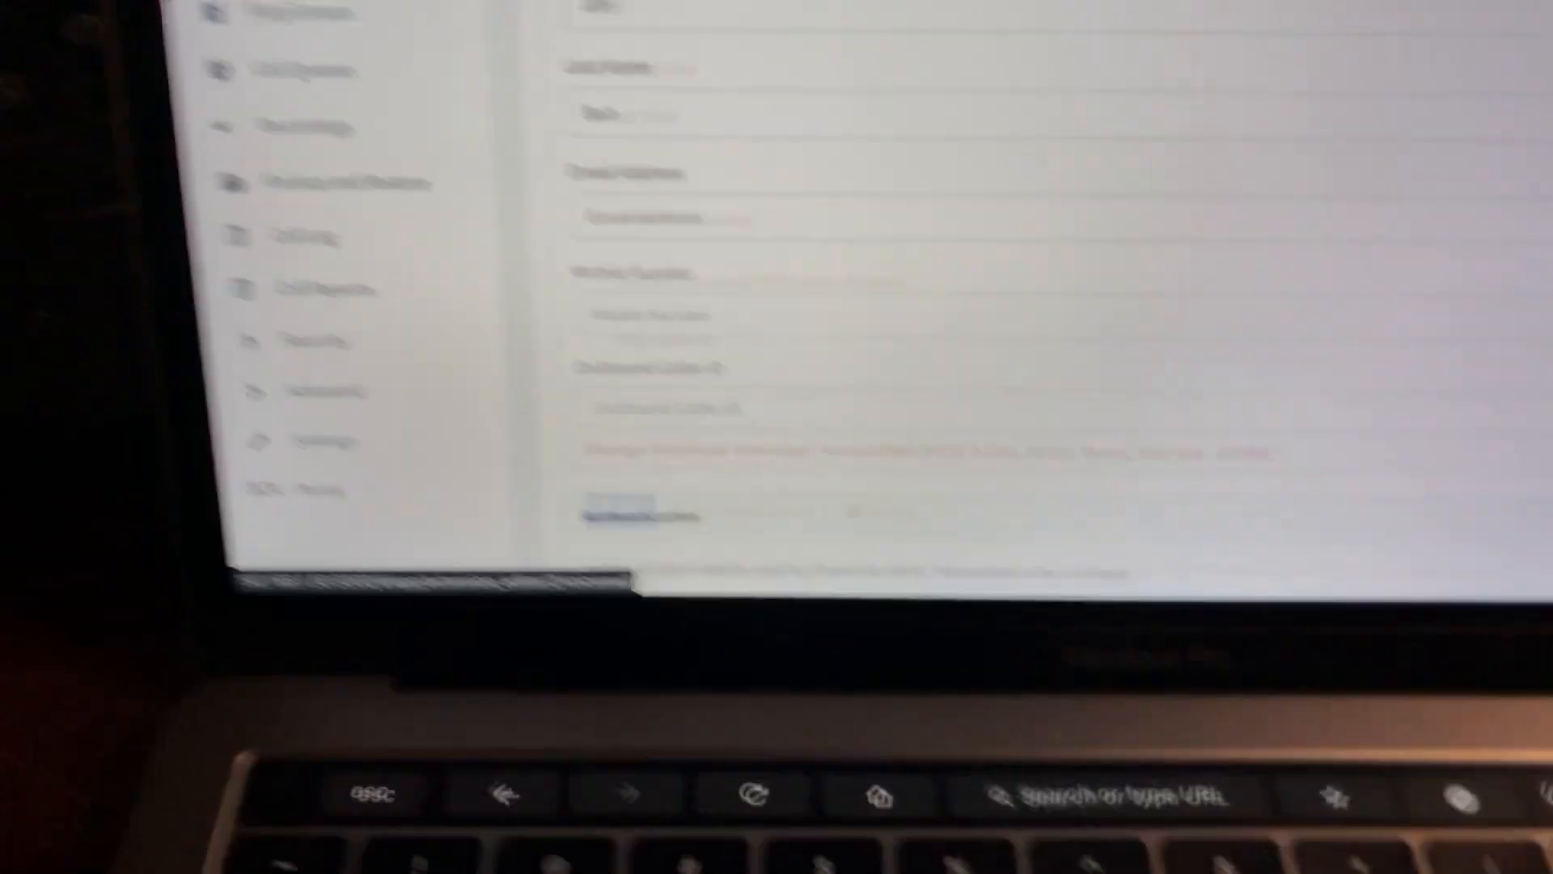
pyautogui.click(687, 14)
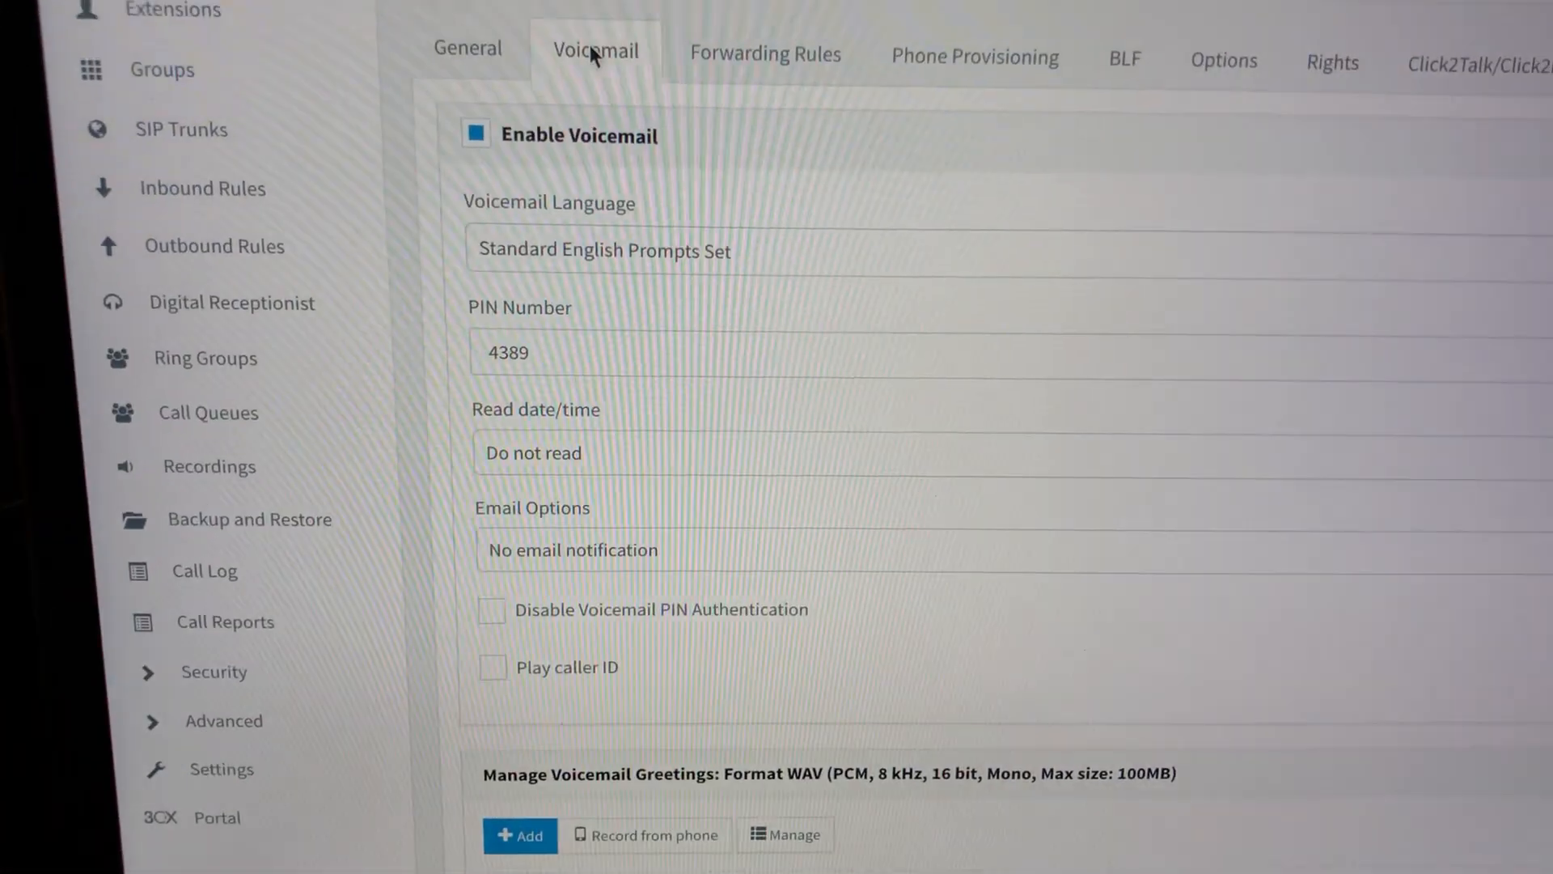